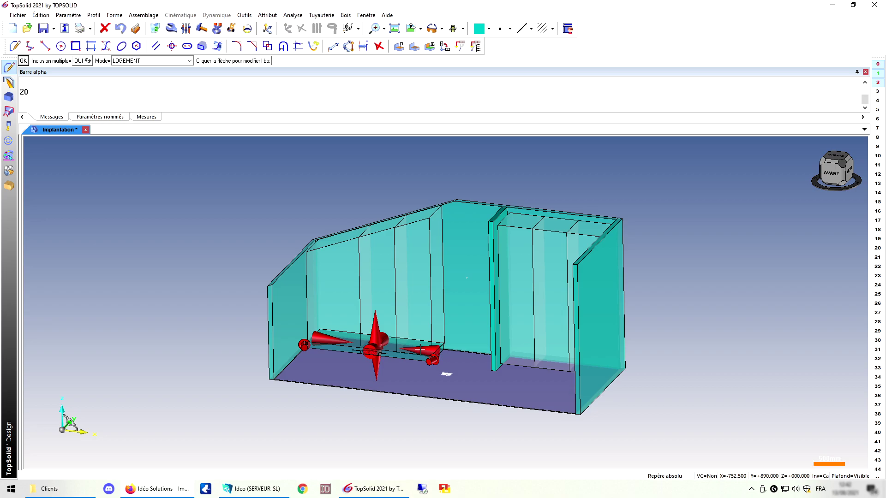
# Step: Place a second base on feet under the three straight blocks, bound it to their faces, and create both bases
pyautogui.press('Return')
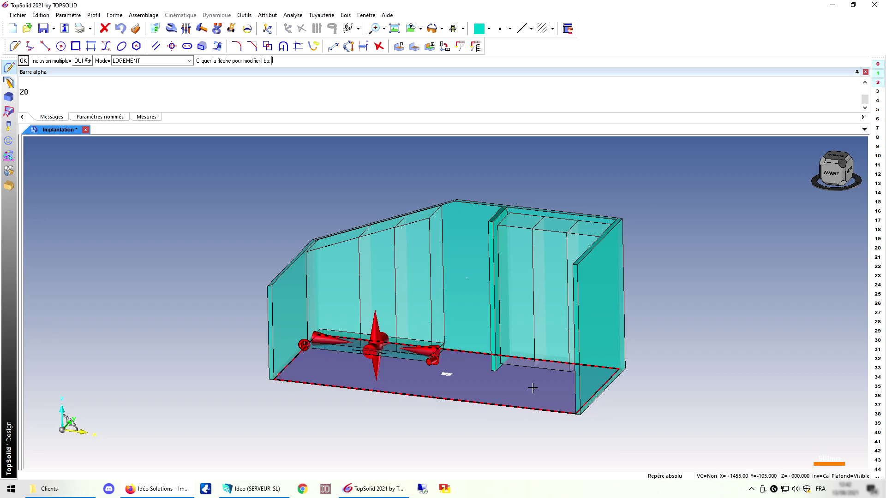
pyautogui.click(552, 366)
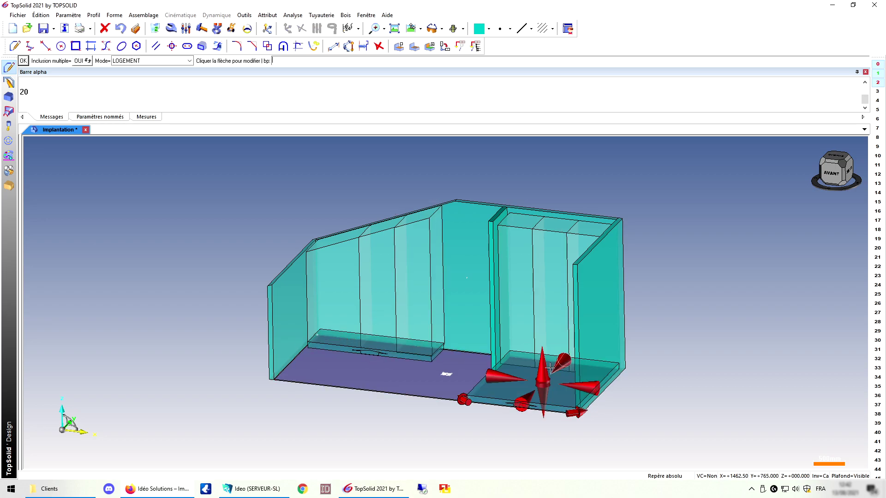
pyautogui.click(548, 333)
pyautogui.click(512, 359)
pyautogui.click(509, 337)
pyautogui.click(594, 367)
pyautogui.moveTo(594, 367); pyautogui.dragTo(612, 335, button='middle')
pyautogui.click(612, 335)
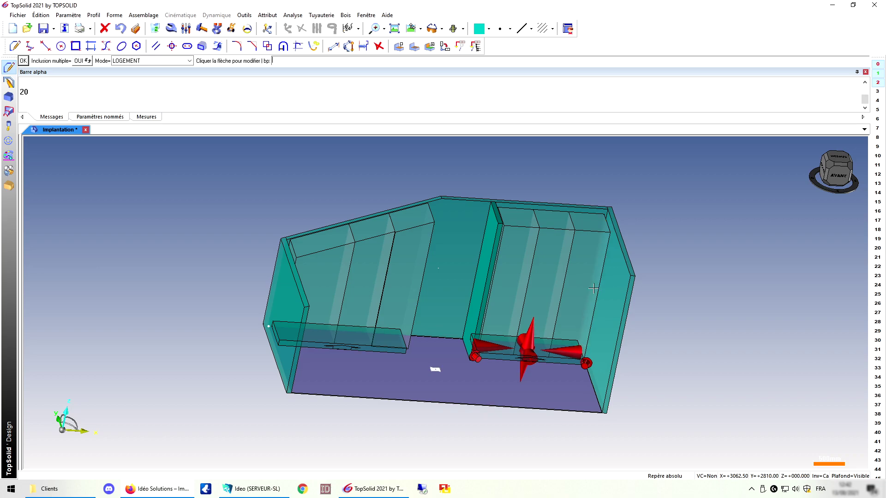
pyautogui.press('Return')
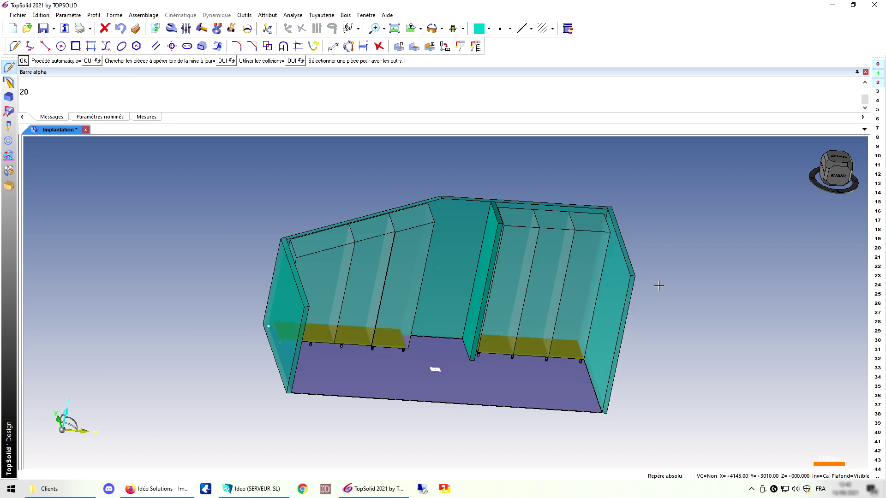
pyautogui.press('Return')
# Step: Choose the Fileur_L_U component from the Caisson > Corps_Meuble family for insertion
pyautogui.moveTo(721, 307); pyautogui.dragTo(676, 333, button='middle')
pyautogui.click(198, 61)
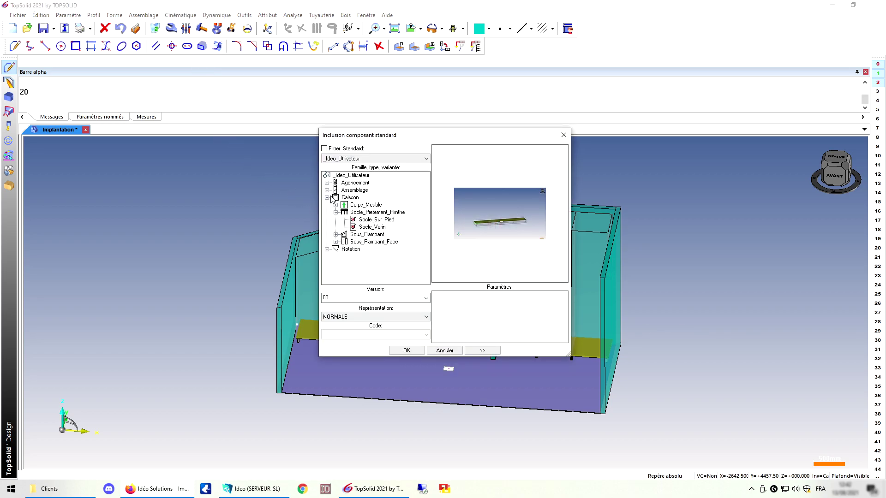
pyautogui.click(335, 205)
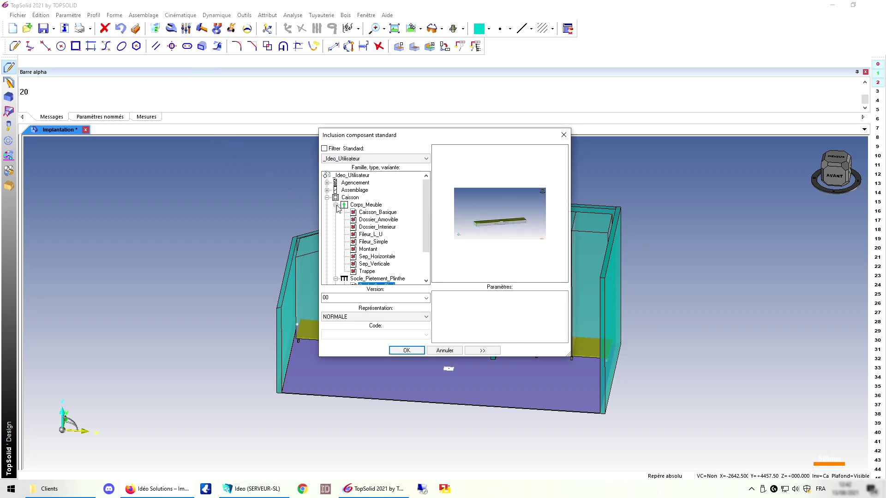
pyautogui.click(372, 235)
pyautogui.click(405, 350)
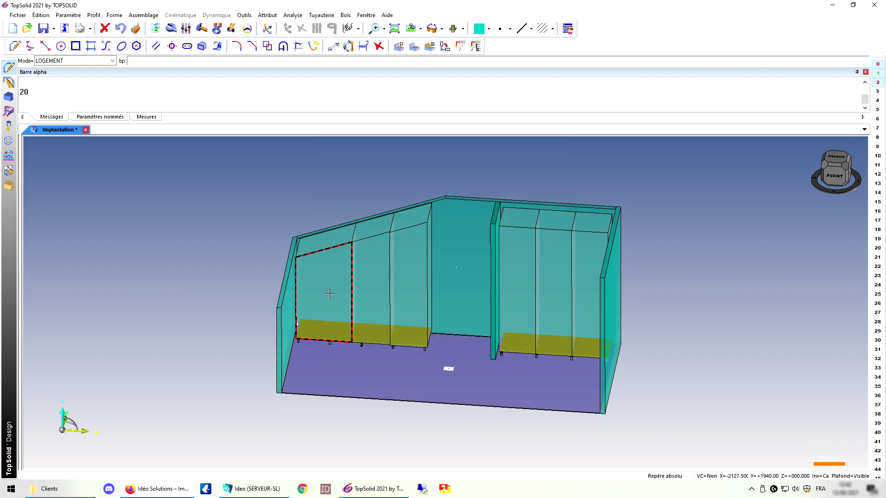
# Step: Place a filler between the end wall and the straight blocks, align it with the block fronts, and limit its bottom to the base's top face
pyautogui.scroll(2, 638, 327)
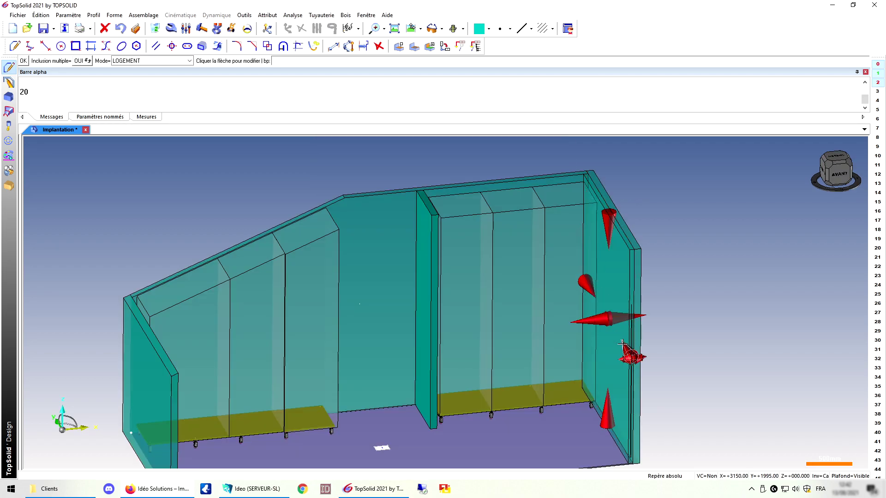
pyautogui.click(585, 283)
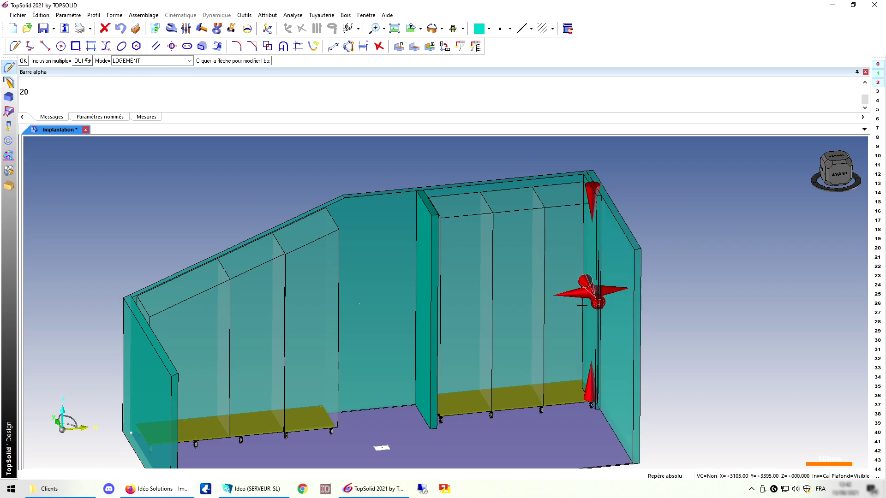
pyautogui.click(582, 389)
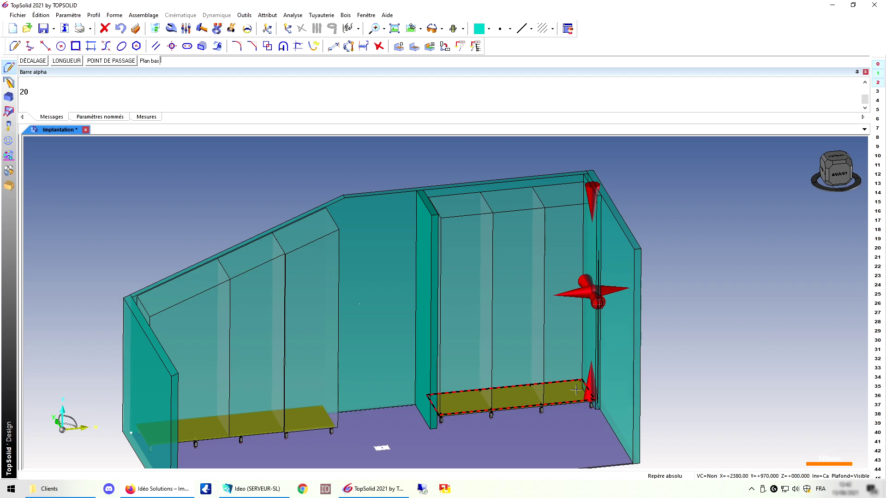
pyautogui.click(575, 390)
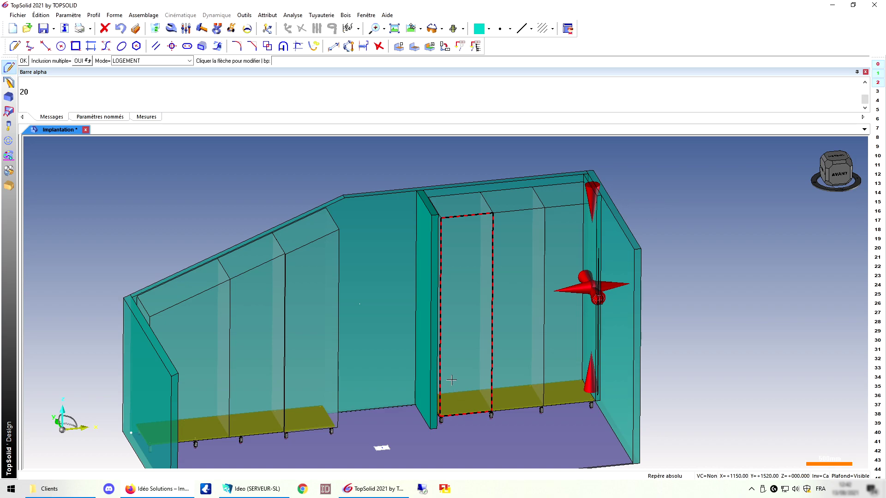
# Step: Place another filler between the partition and the first straight block, with its bottom limited to the base's top face
pyautogui.click(435, 242)
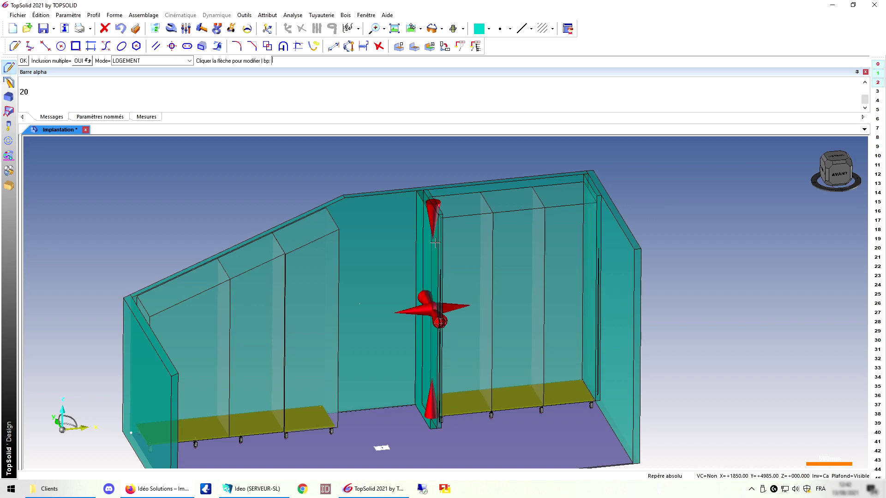
pyautogui.click(434, 390)
pyautogui.click(468, 393)
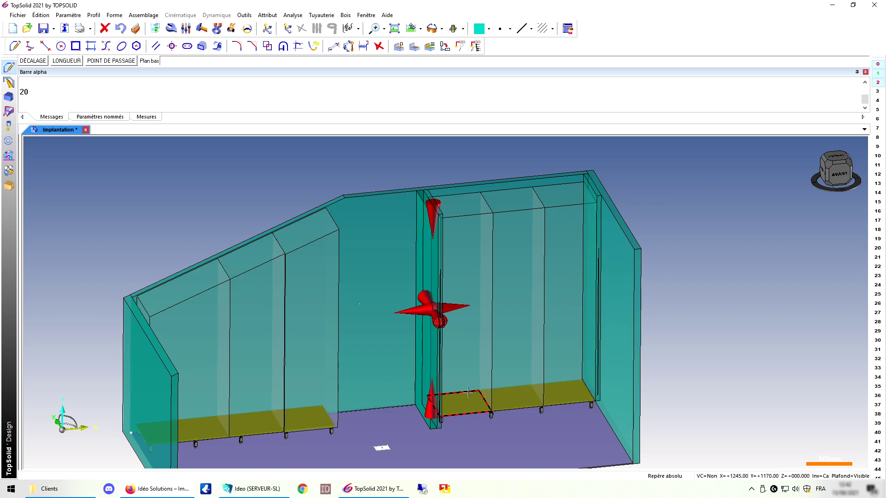
pyautogui.click(457, 343)
# Step: Set the Sens_Fileur parameter of a placed filler to 1:Fileur_Droit
pyautogui.click(84, 63)
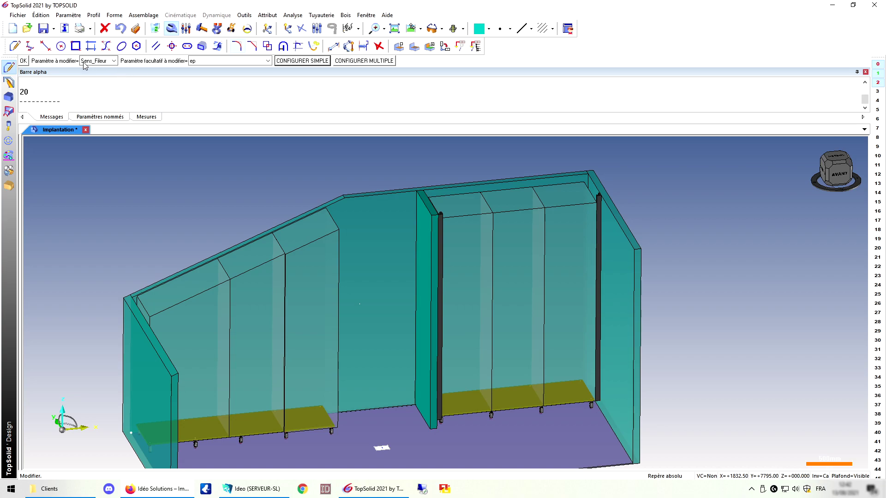
pyautogui.click(105, 62)
pyautogui.click(99, 68)
pyautogui.click(116, 62)
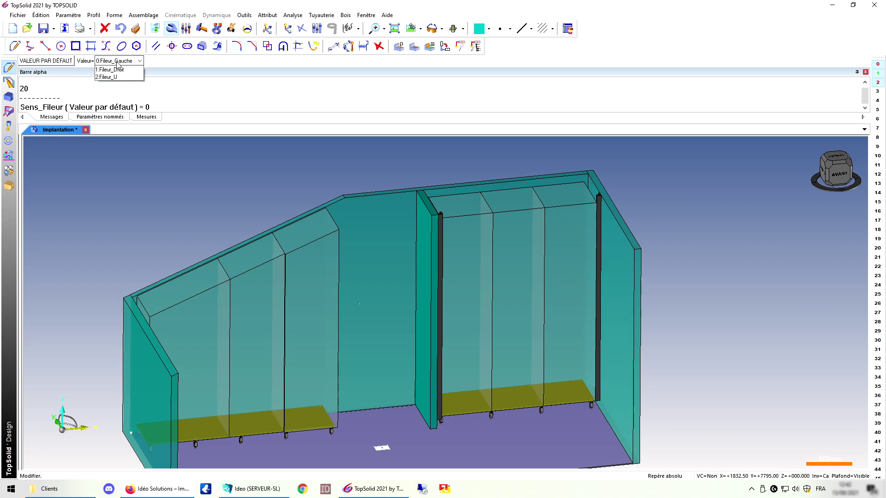
pyautogui.click(117, 68)
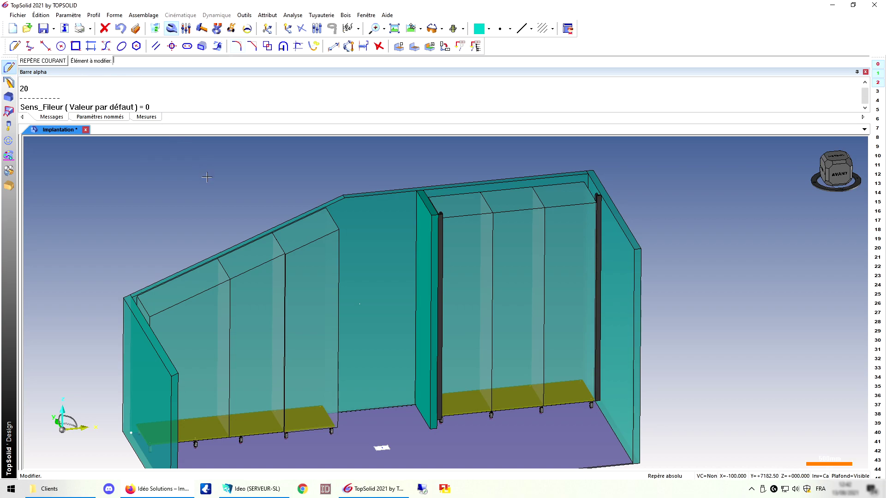
pyautogui.press('Escape')
# Step: Insert the Caisson_Basique component from Corps_Meuble inside the three straight blocks
pyautogui.hotkey('ctrl', 'i')
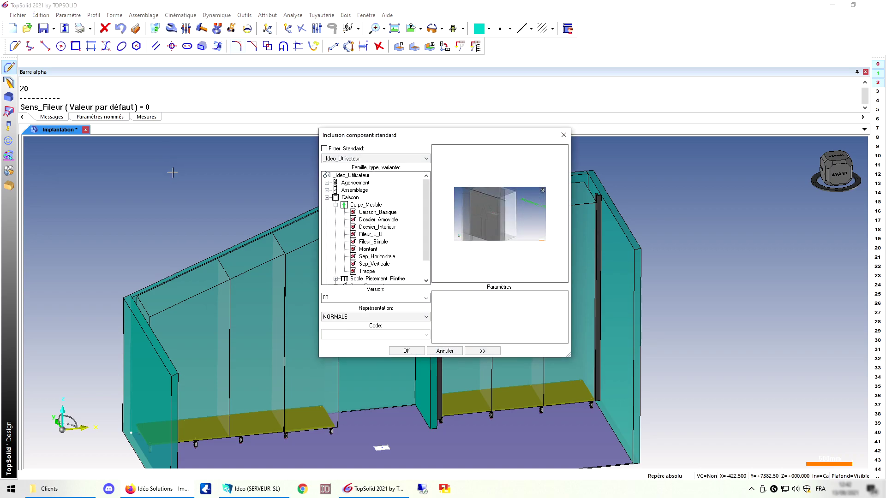
pyautogui.click(337, 205)
pyautogui.click(337, 204)
pyautogui.click(377, 212)
pyautogui.click(405, 351)
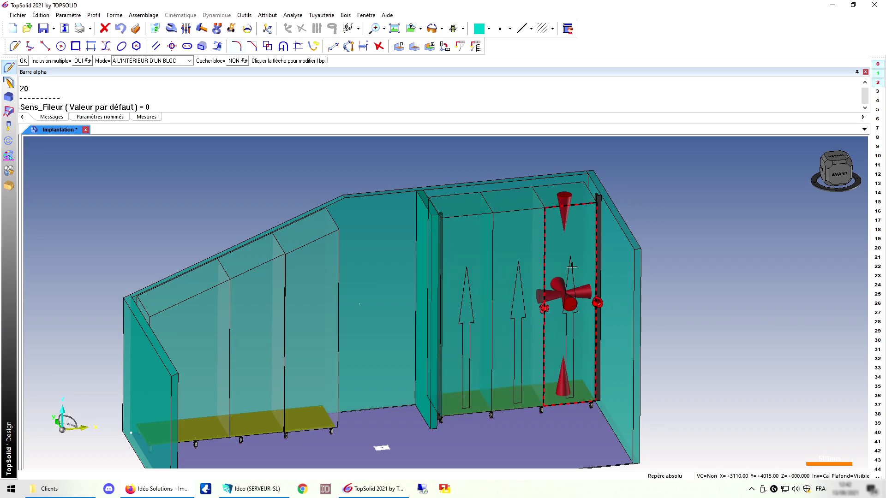
pyautogui.click(571, 266)
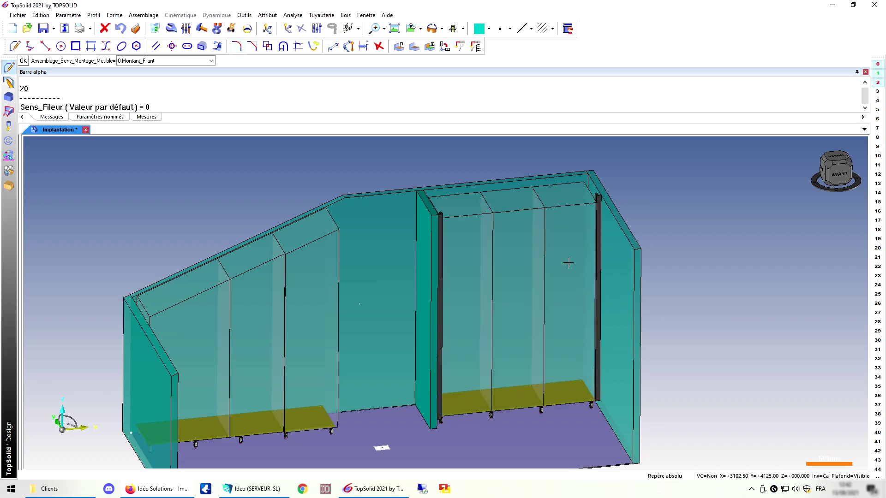
# Step: Configure the three straight carcasses with 0:Montant_Filant assembly, back panel position 1:En_Applique and back thickness 8 mm
pyautogui.click(203, 63)
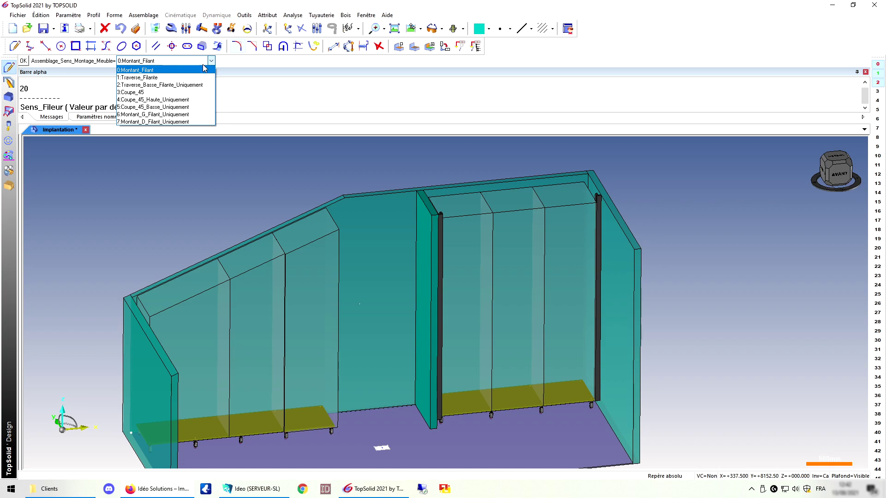
pyautogui.click(164, 72)
pyautogui.click(121, 62)
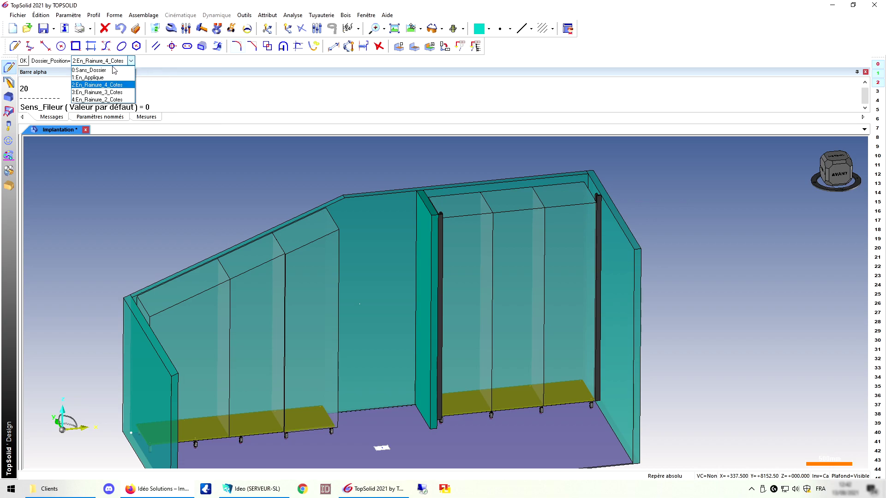
pyautogui.click(98, 78)
pyautogui.click(165, 63)
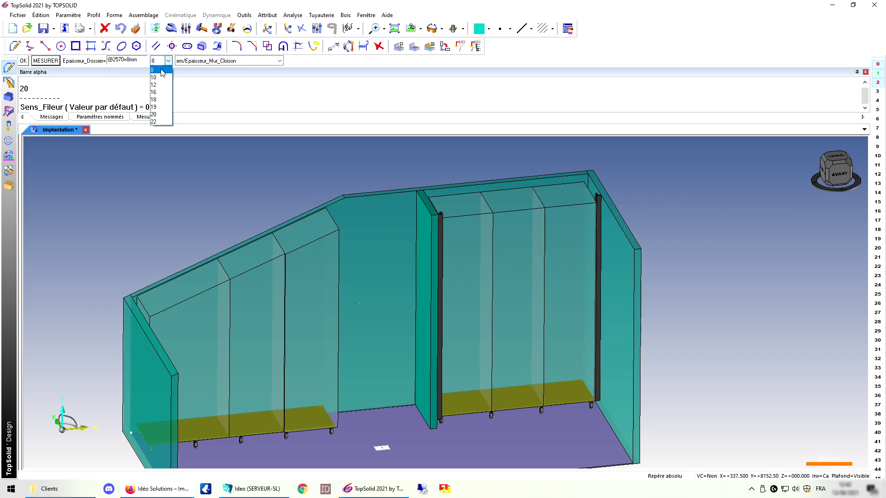
pyautogui.click(157, 70)
pyautogui.scroll(4, 487, 226)
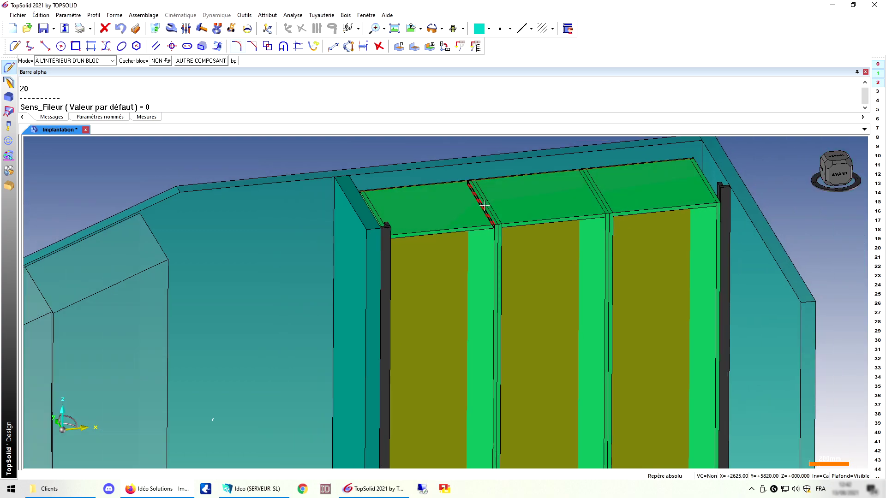
pyautogui.scroll(-5, 484, 206)
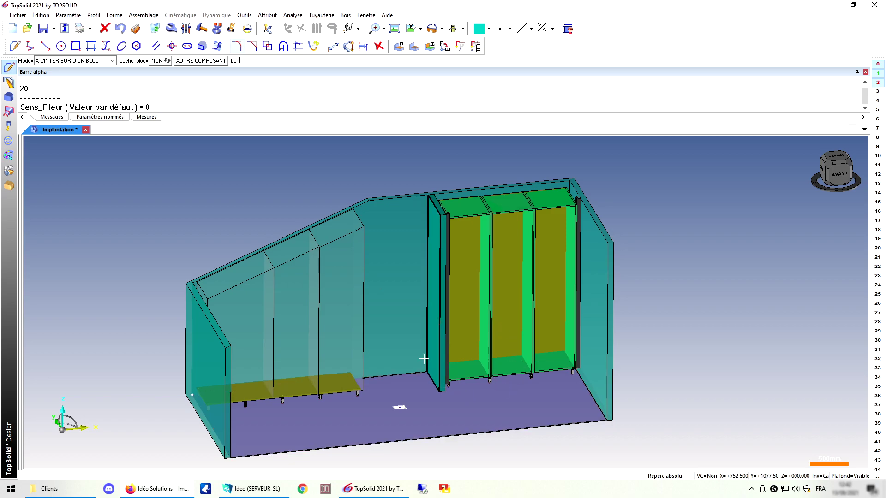
# Step: Insert the Caisson_D_G component from Sous_Rampant inside the first two blocks under the slope
pyautogui.click(203, 60)
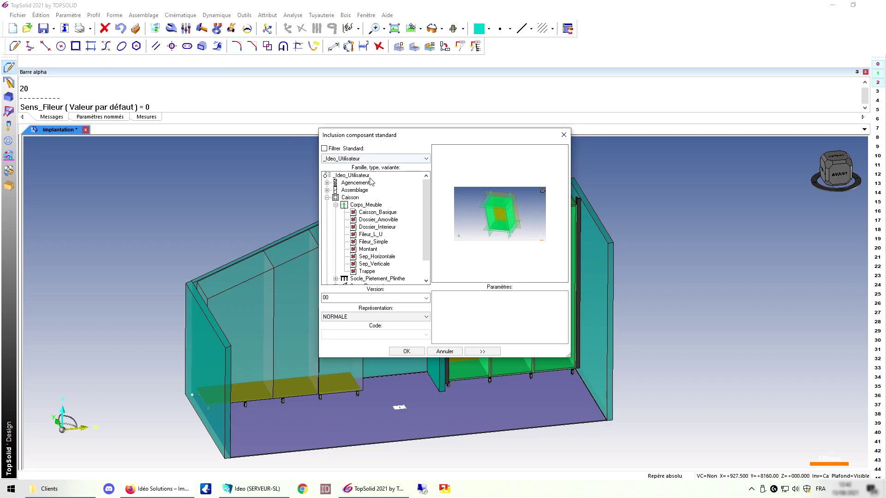
pyautogui.click(335, 205)
pyautogui.click(336, 220)
pyautogui.click(371, 227)
pyautogui.click(405, 351)
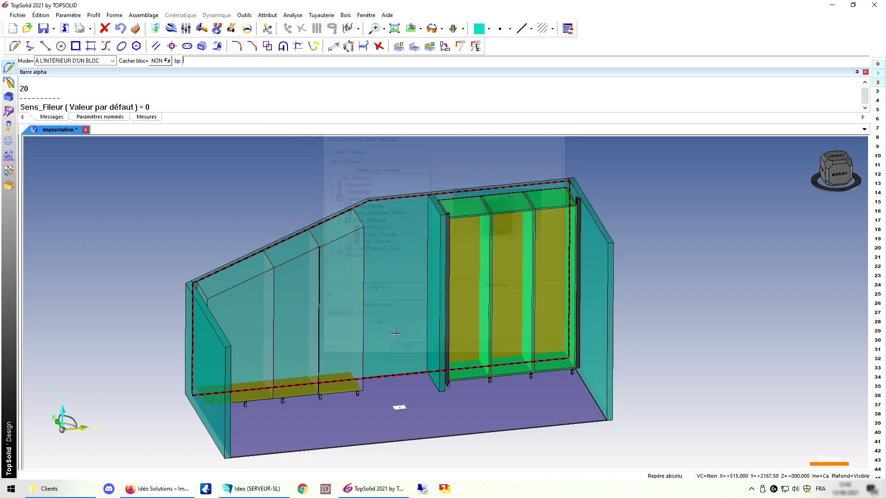
pyautogui.moveTo(370, 290); pyautogui.dragTo(292, 296, button='middle')
pyautogui.click(292, 296)
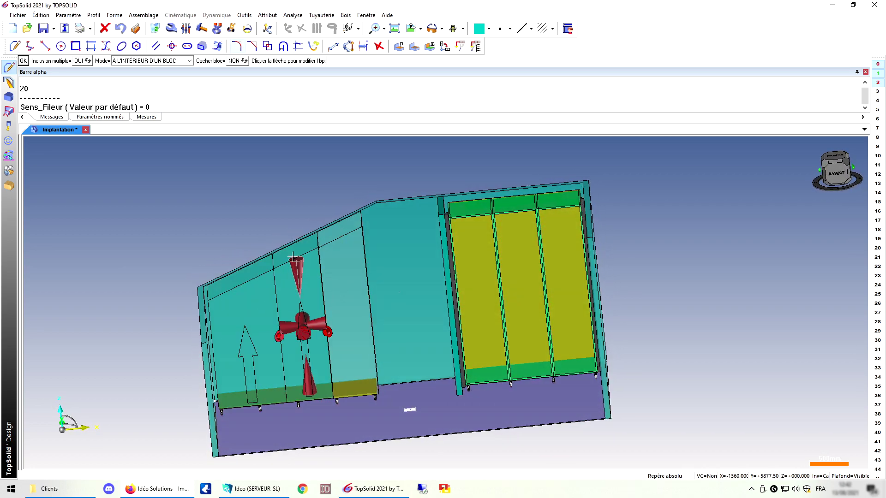
pyautogui.middleClick(249, 201)
# Step: Configure the two sloped carcasses with 0:Montants filants assembly and choose their remaining creation options
pyautogui.click(132, 61)
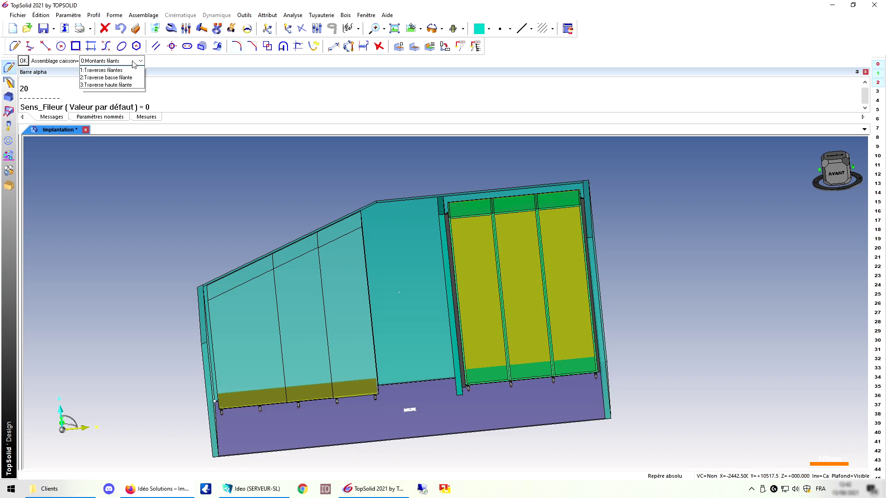
pyautogui.click(125, 68)
pyautogui.click(152, 62)
pyautogui.click(173, 70)
pyautogui.click(109, 61)
pyautogui.click(101, 72)
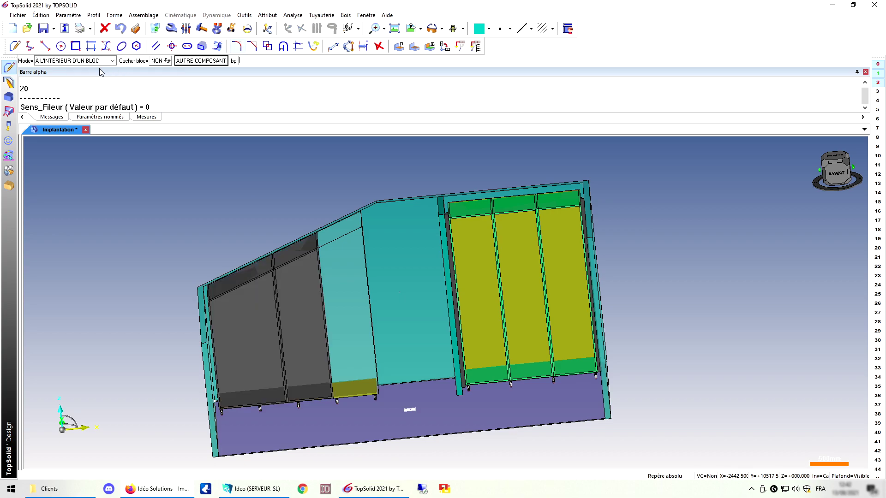
# Step: Insert the Caisson_Face component from Sous_Rampant_Face inside the remaining block under the slope
pyautogui.moveTo(328, 198); pyautogui.dragTo(234, 225, button='middle')
pyautogui.click(207, 63)
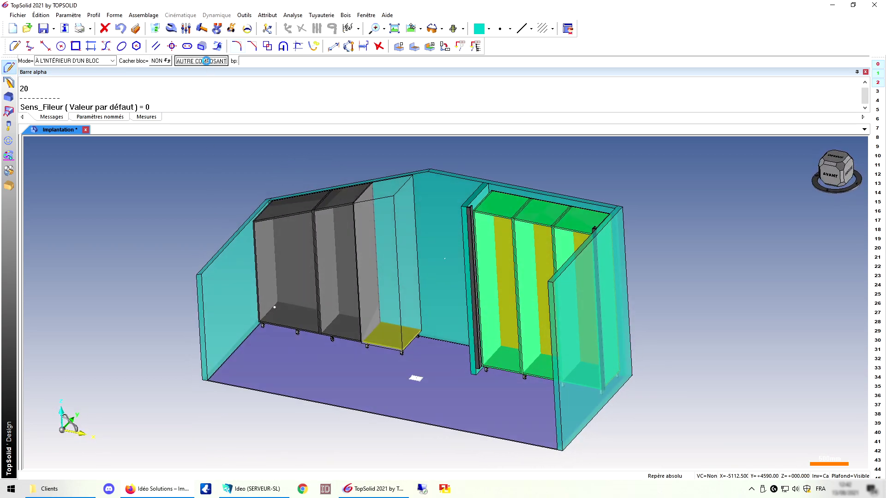
pyautogui.click(335, 249)
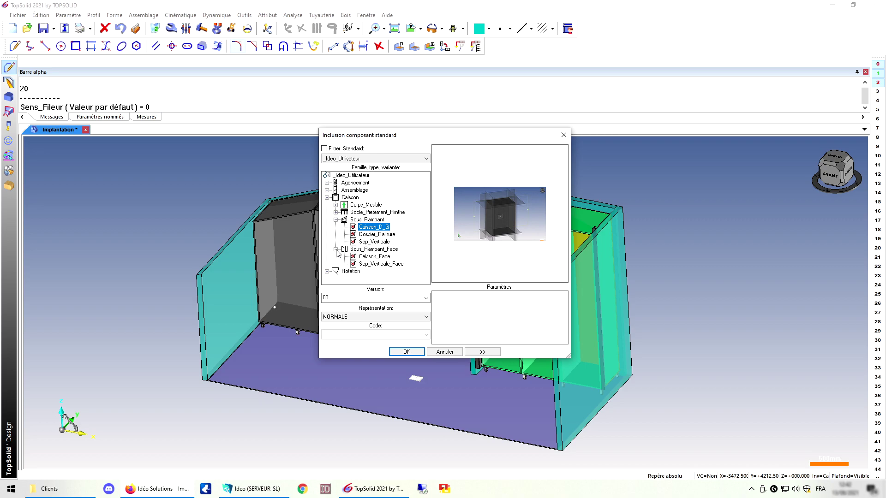
pyautogui.click(368, 257)
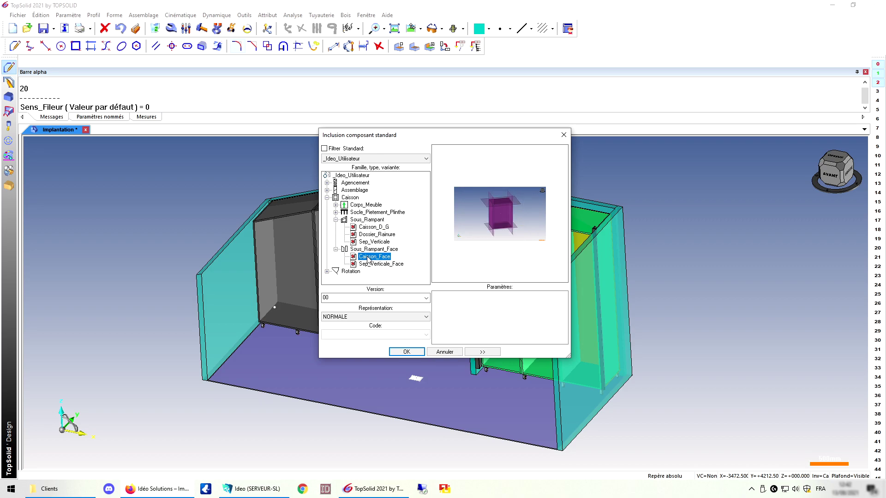
pyautogui.click(406, 351)
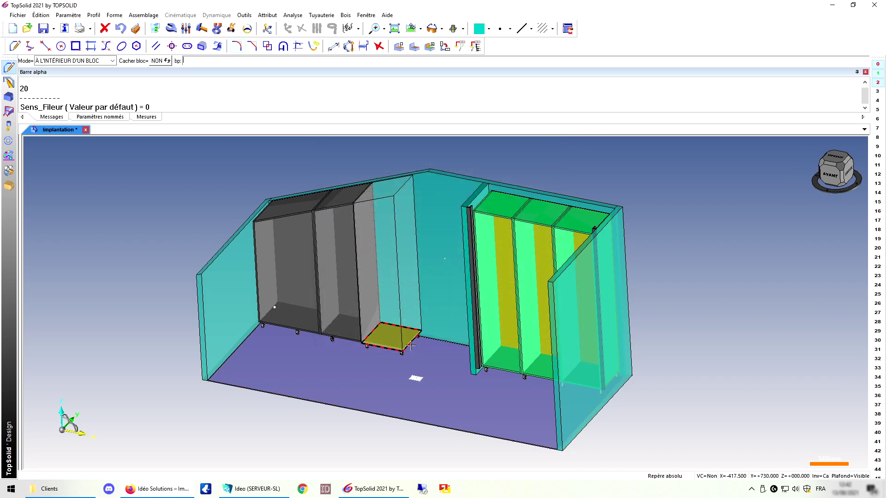
pyautogui.middleClick(403, 252)
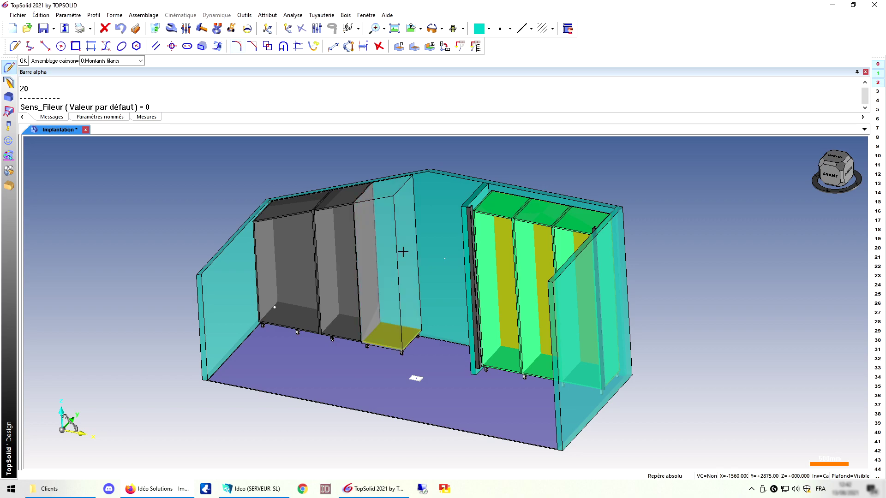
# Step: Configure the Caisson_Face carcass with 0:Montants filants assembly and 19 mm back thickness, and choose its remaining creation option
pyautogui.middleClick(403, 252)
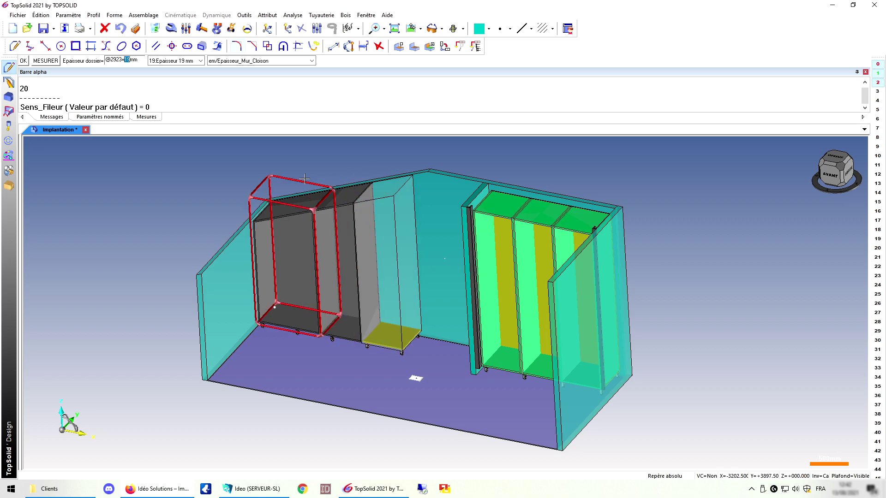
pyautogui.middleClick(223, 140)
pyautogui.click(109, 61)
pyautogui.click(92, 77)
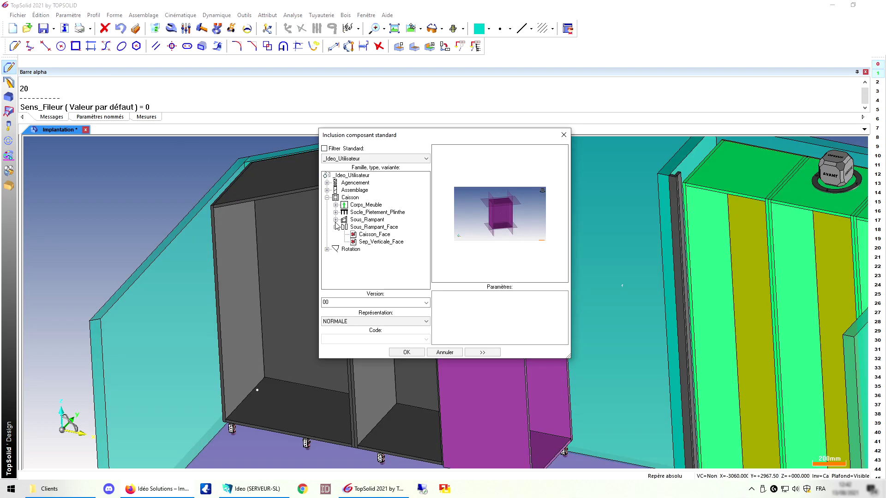
# Step: Insert the Sep_Verticale component from Sous_Rampant inside the lowest sloped carcass, with separator position 0:Centrée
pyautogui.click(336, 220)
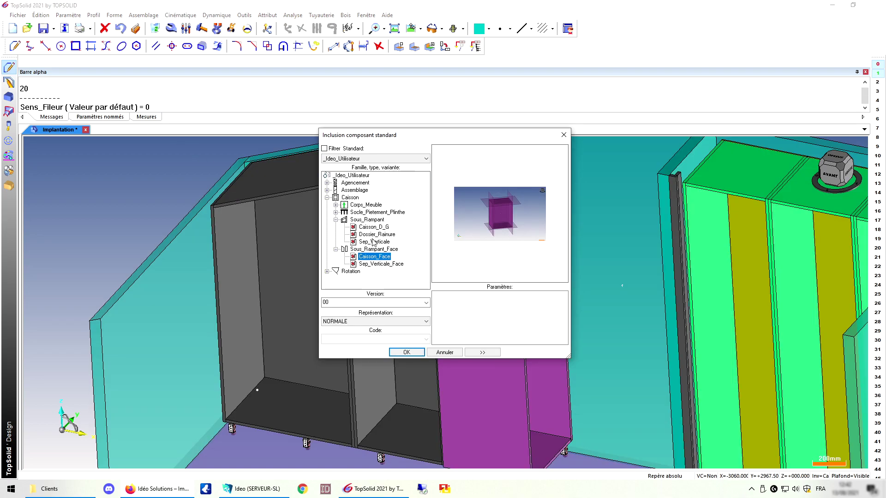
pyautogui.click(373, 242)
pyautogui.click(400, 351)
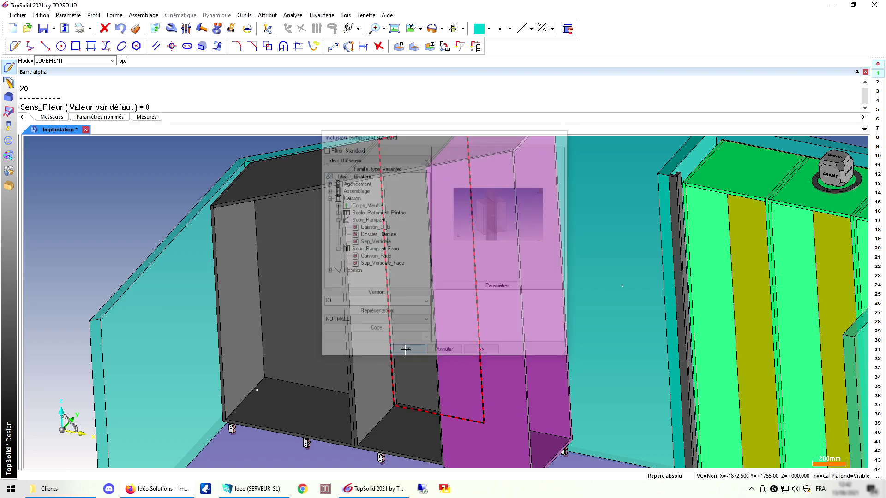
pyautogui.click(261, 275)
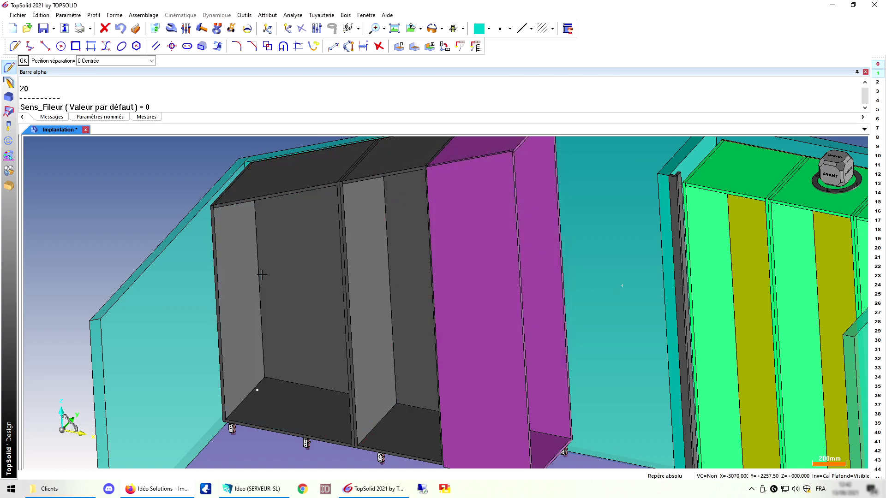
pyautogui.click(115, 61)
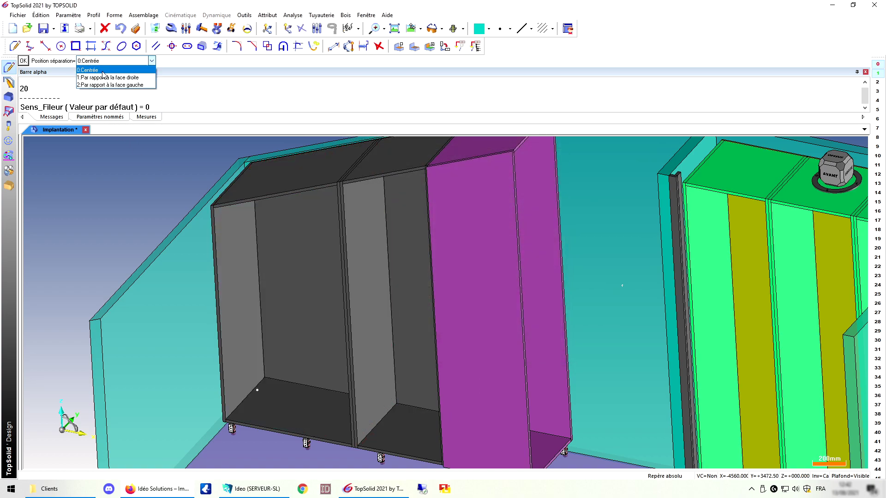
pyautogui.click(103, 71)
pyautogui.press('Return')
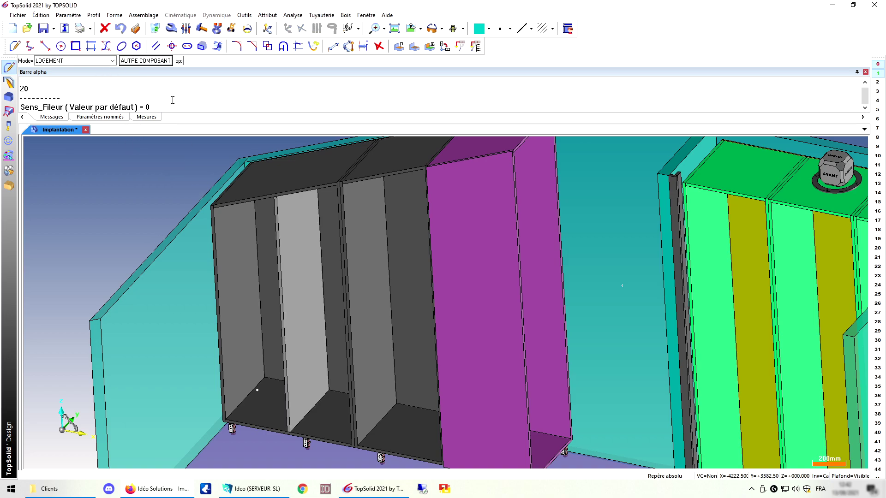
# Step: Select Rayon_amovible from Agencement > Intérieur and place it in the lowest sloped compartment and the straight carcass farthest from the slope
pyautogui.click(154, 64)
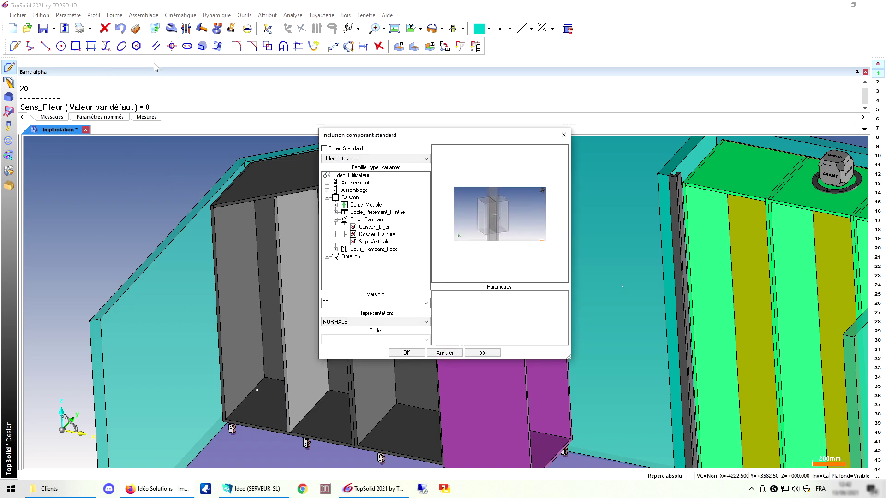
pyautogui.click(336, 204)
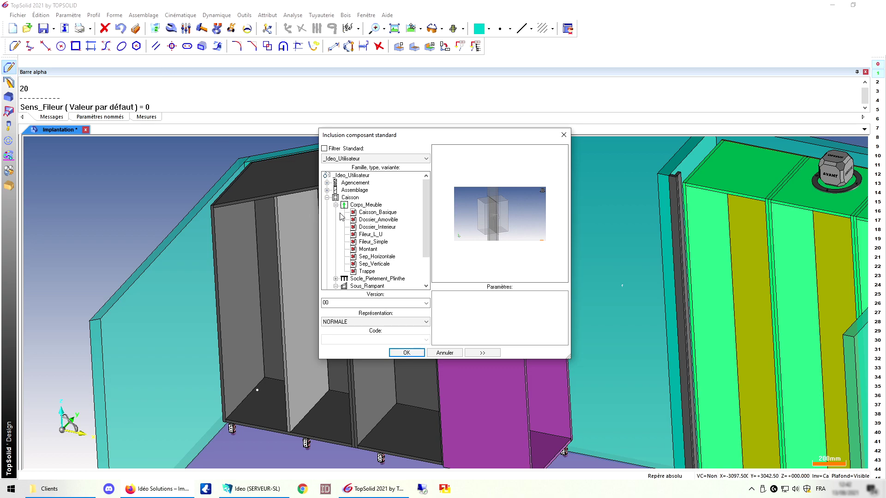
pyautogui.click(328, 183)
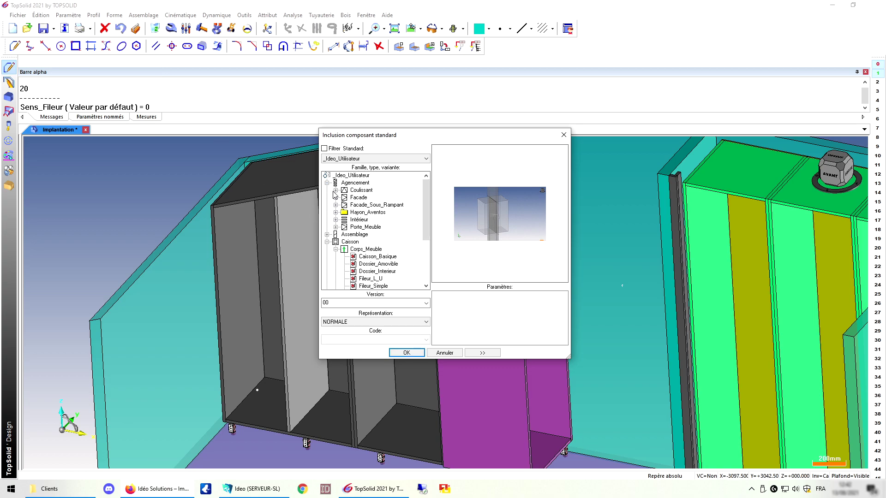
pyautogui.click(336, 221)
pyautogui.click(371, 249)
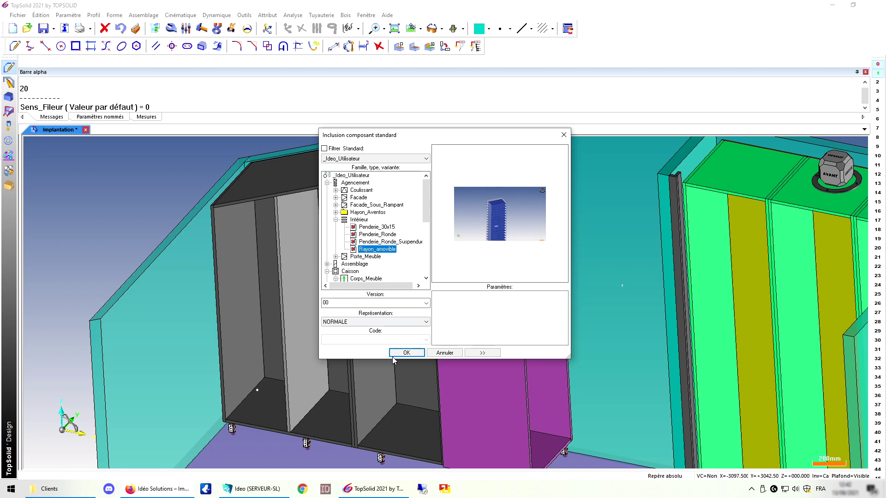
pyautogui.click(407, 352)
pyautogui.click(246, 290)
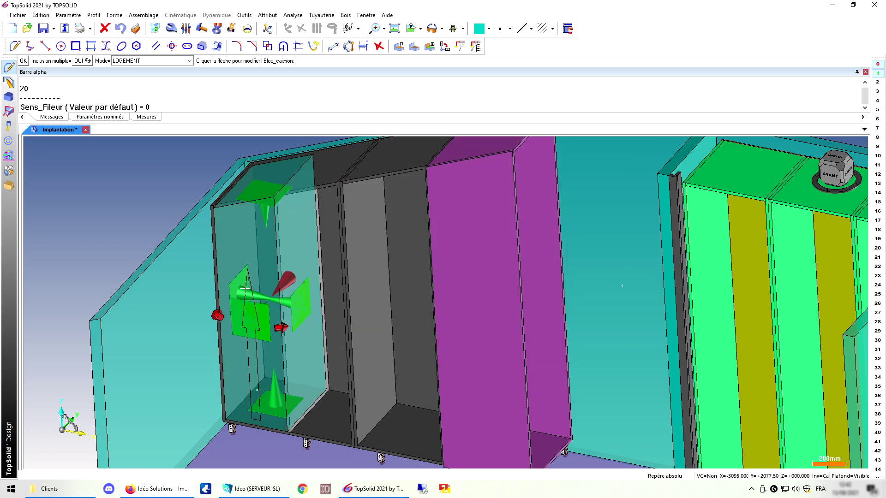
pyautogui.scroll(-2, 246, 288)
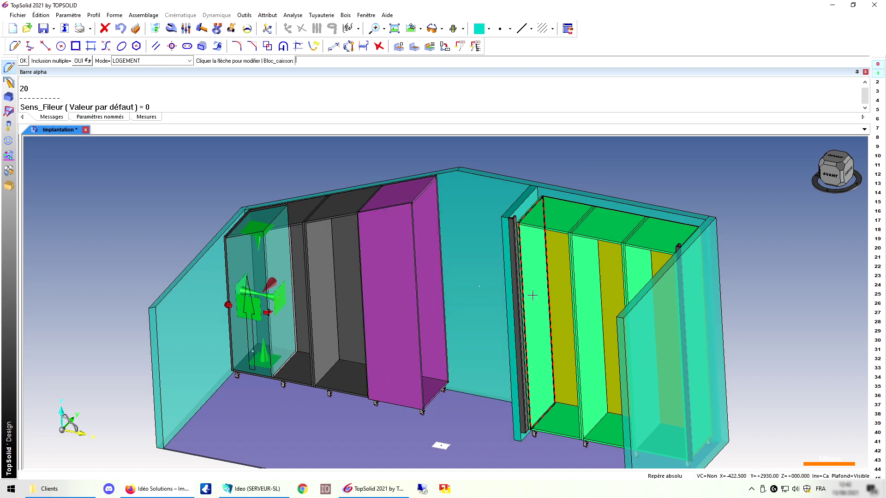
pyautogui.moveTo(531, 296); pyautogui.dragTo(595, 304, button='middle')
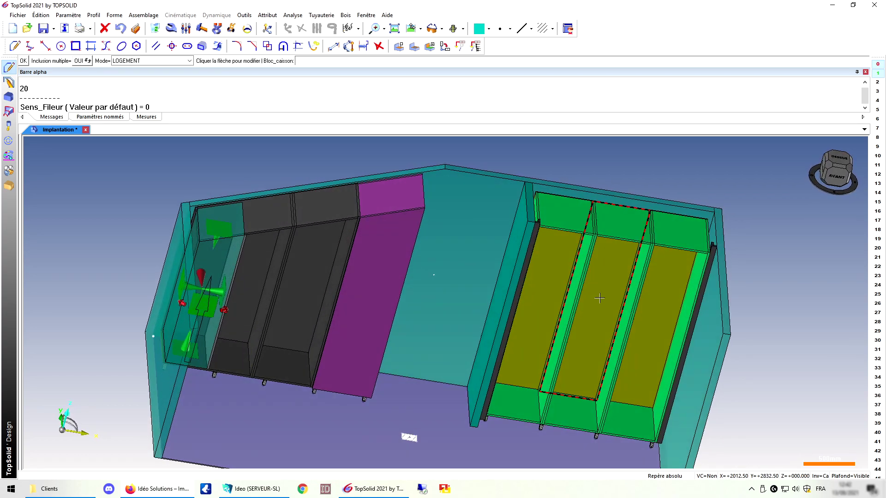
pyautogui.click(692, 295)
pyautogui.click(691, 295)
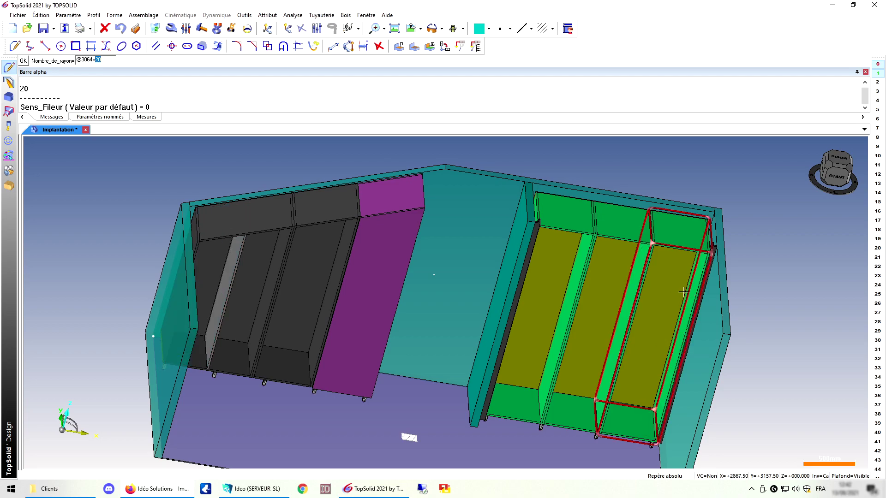
# Step: Create four removable shelves in each chosen compartment, with Passe_câble at 0:Sans passage de câble
pyautogui.press('Return')
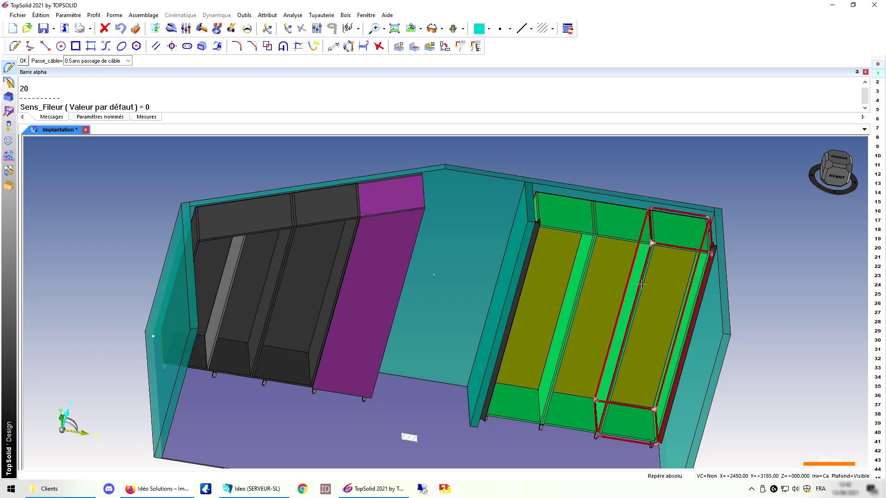
pyautogui.press('Return')
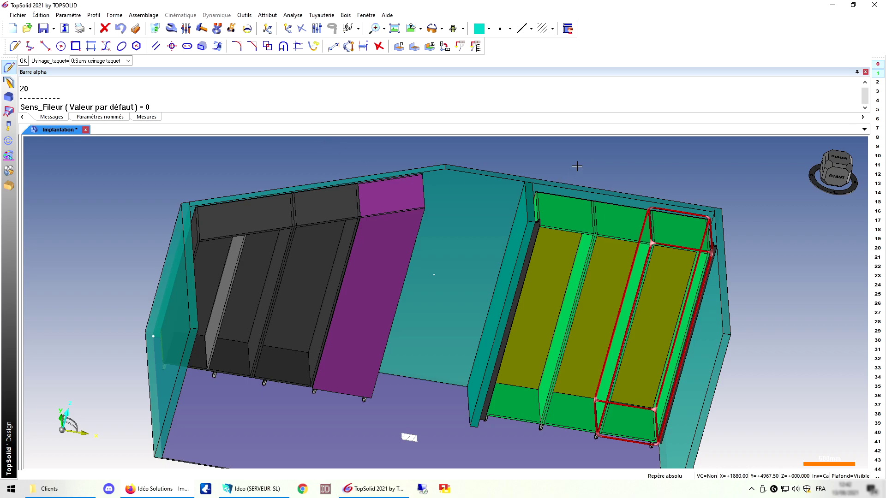
pyautogui.press('Return')
pyautogui.press('Return')
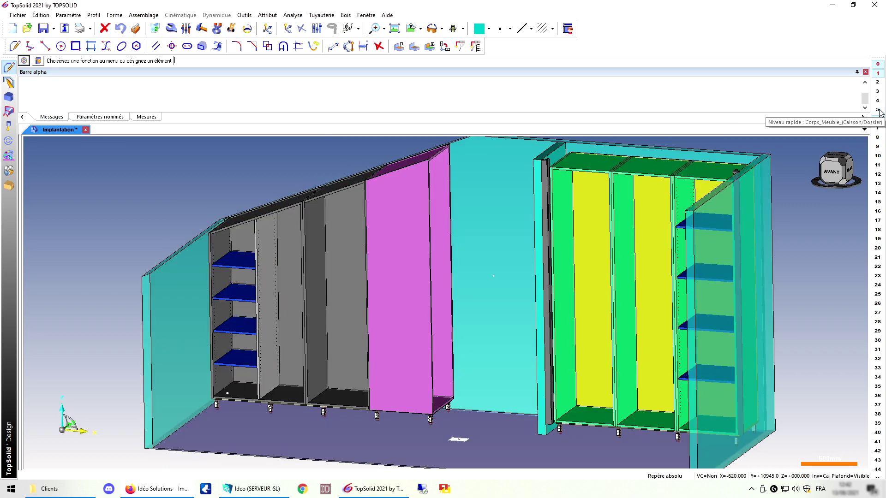
# Step: Activate level 5 and insert Sep_Horizontale from Corps_Meuble in the empty compartment of the divided sloped carcass
pyautogui.click(881, 111)
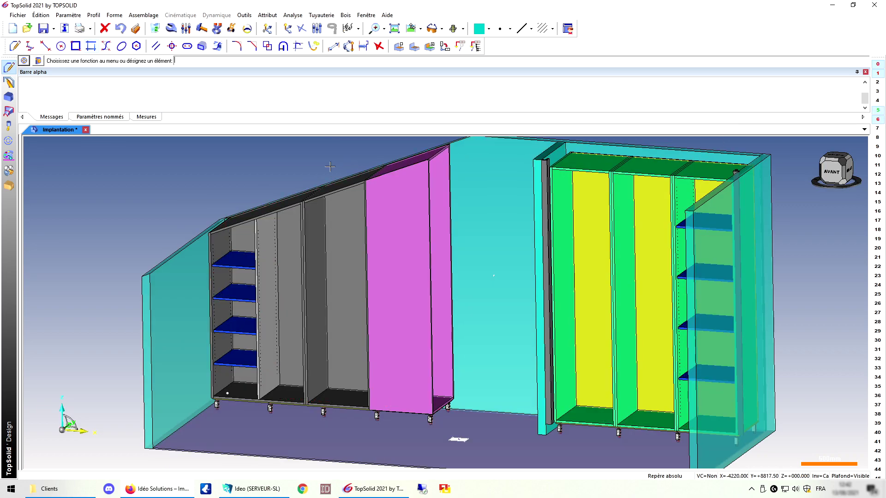
pyautogui.press('Return')
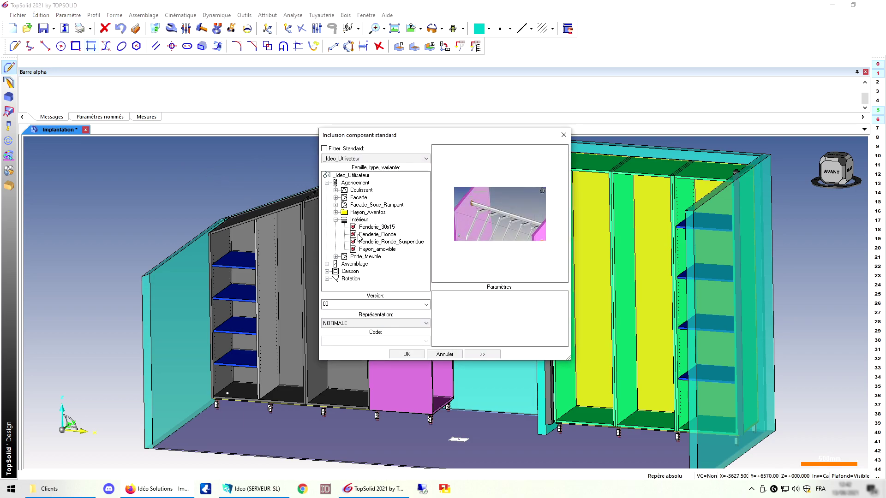
pyautogui.click(337, 220)
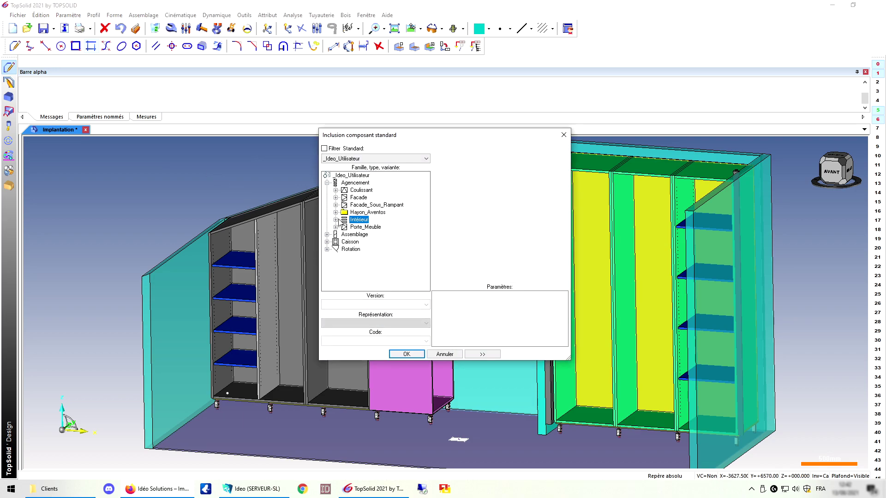
pyautogui.click(326, 242)
pyautogui.click(335, 249)
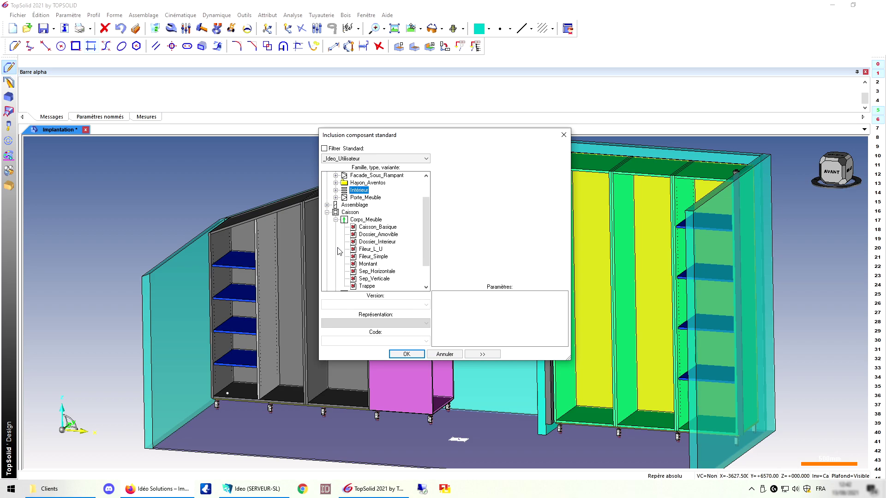
pyautogui.click(371, 279)
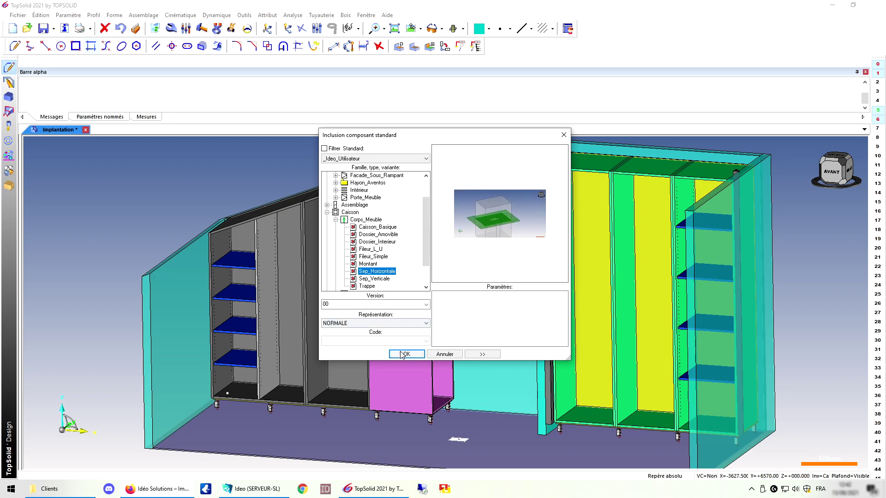
pyautogui.click(406, 354)
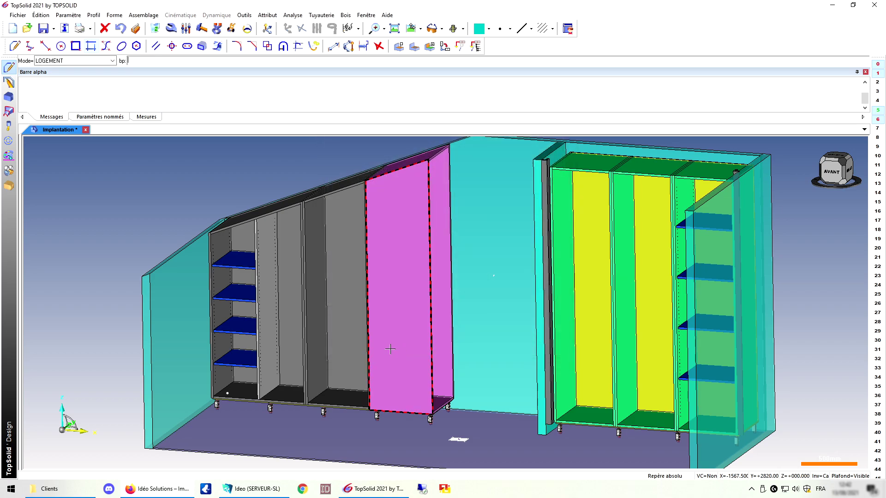
pyautogui.click(272, 292)
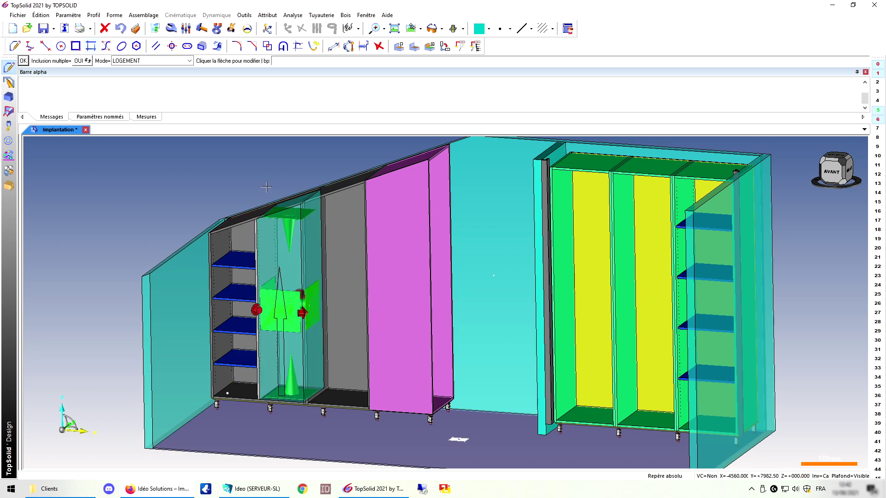
# Step: Choose the horizontal separator's positioning option and set its Sep.Hori_Decalage offset to 800 mm
pyautogui.press('Return')
pyautogui.click(164, 60)
pyautogui.click(159, 70)
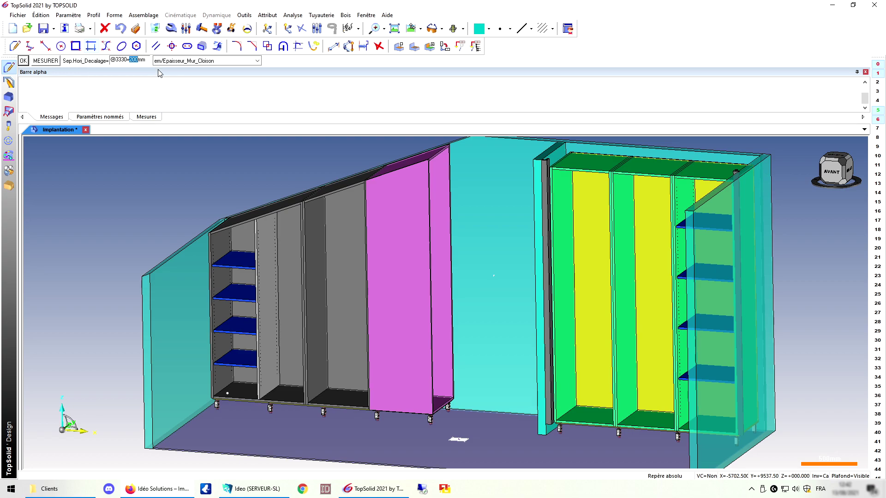
pyautogui.write('800')
pyautogui.press('Return')
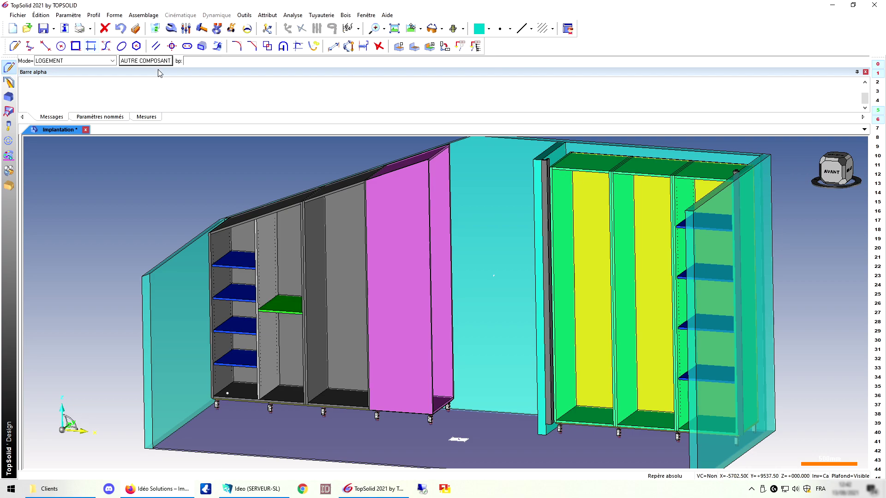
# Step: Add another horizontal separator in the second sloped carcass with the same 800 mm offset
pyautogui.click(316, 256)
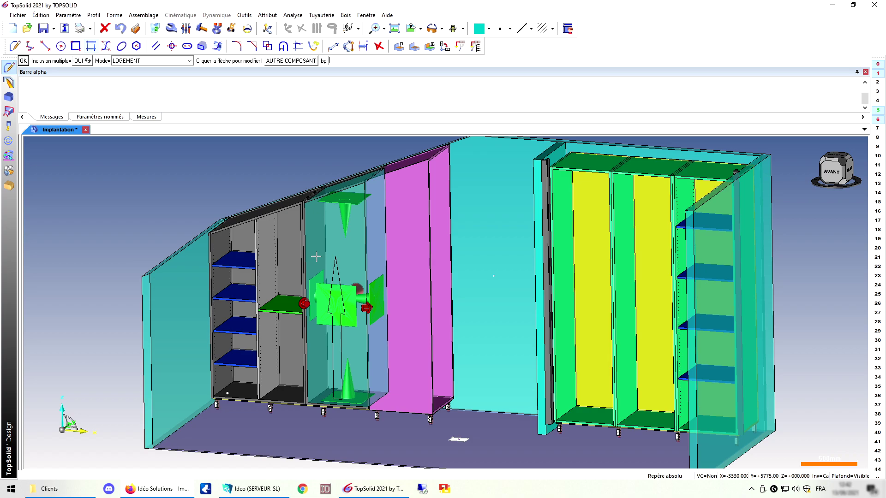
pyautogui.click(316, 256)
pyautogui.press('Return')
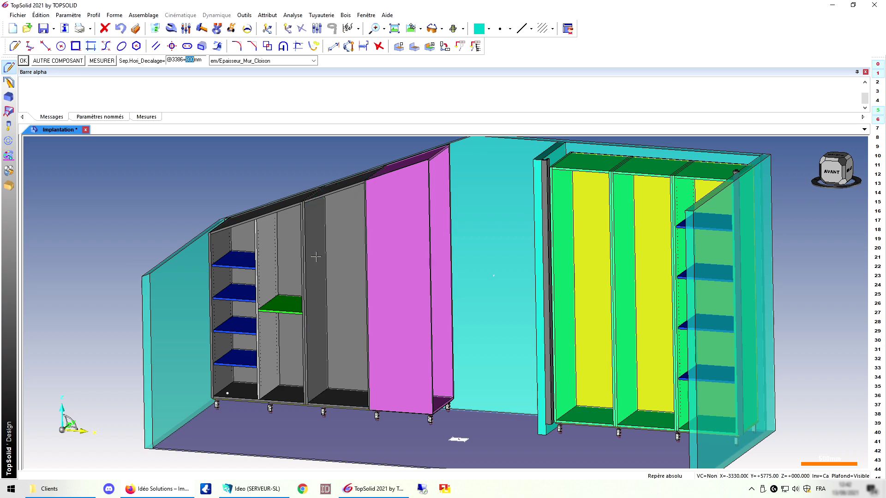
pyautogui.press('Return')
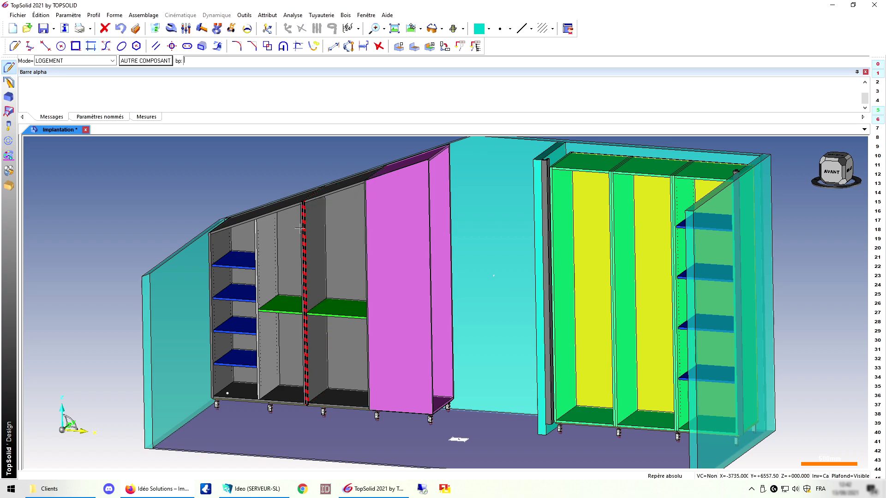
# Step: Choose the Bloc_Tiroir component from the Agencement, Coulissant family of the _Ideo_Utilisateur library for insertion
pyautogui.moveTo(247, 198)
pyautogui.mouseDown(button='middle')
pyautogui.moveTo(283, 206)
pyautogui.moveTo(263, 189)
pyautogui.moveTo(252, 199)
pyautogui.mouseUp(button='middle')
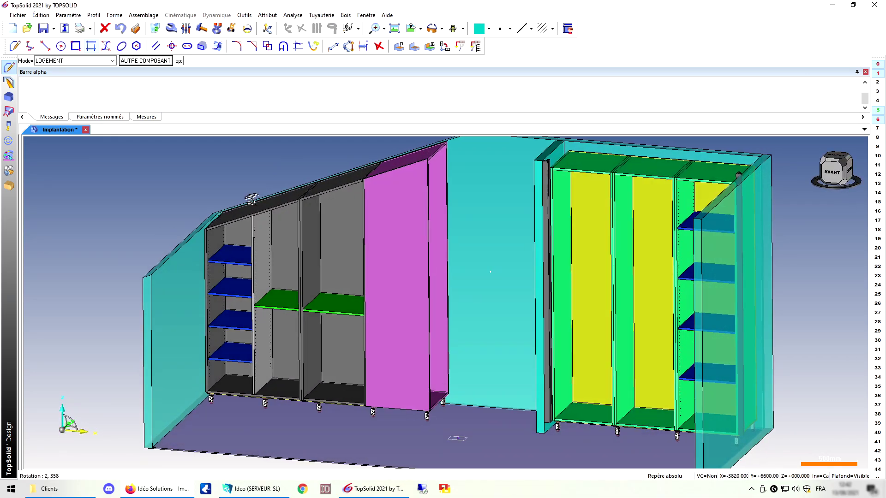
pyautogui.click(147, 61)
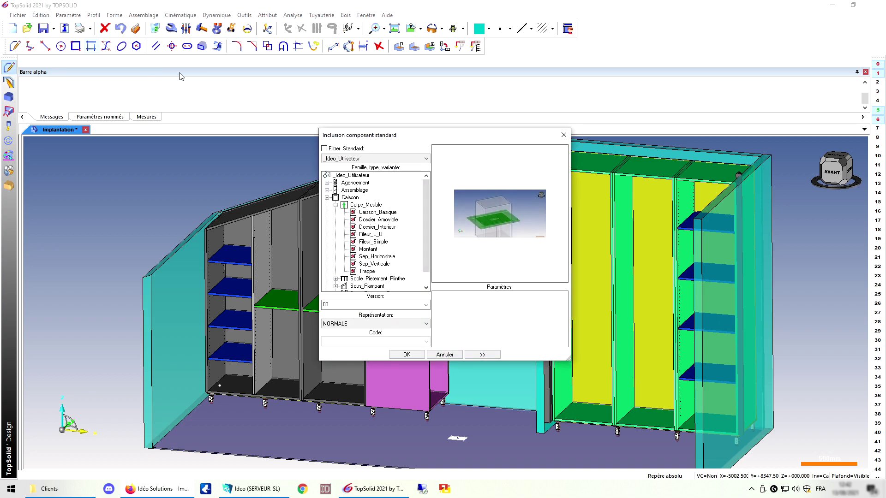
pyautogui.click(336, 205)
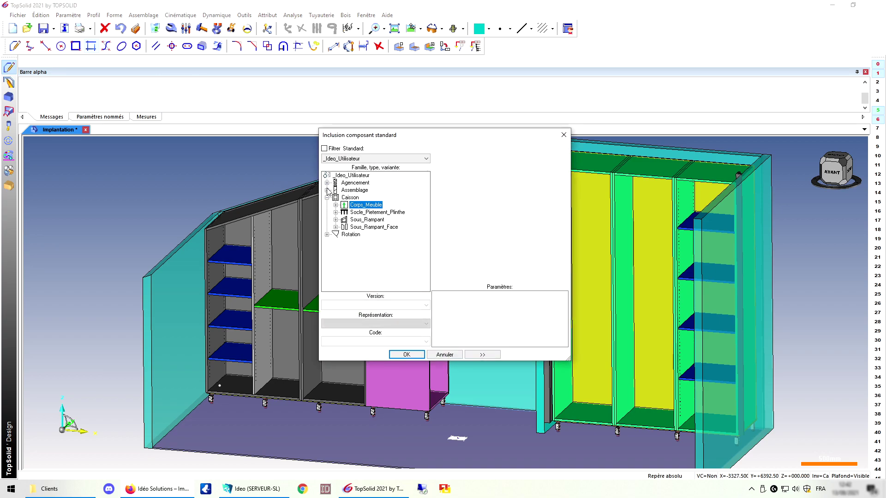
pyautogui.click(326, 183)
pyautogui.click(336, 190)
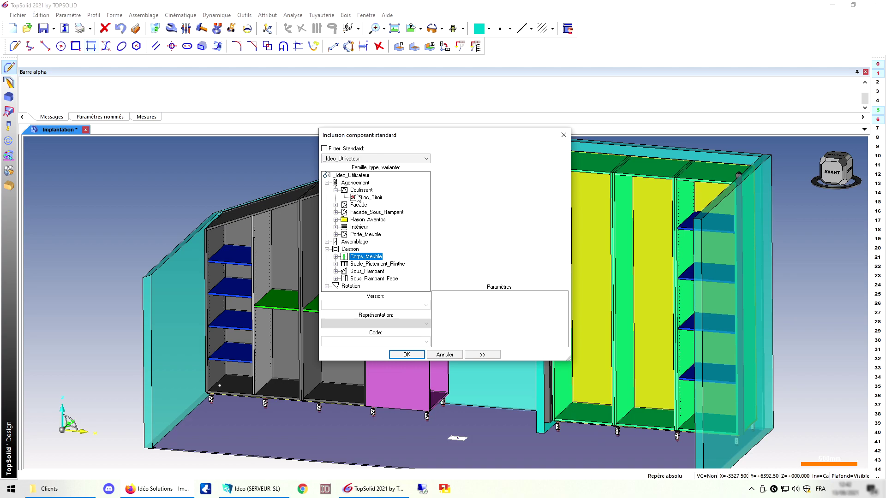
pyautogui.click(370, 197)
pyautogui.click(407, 355)
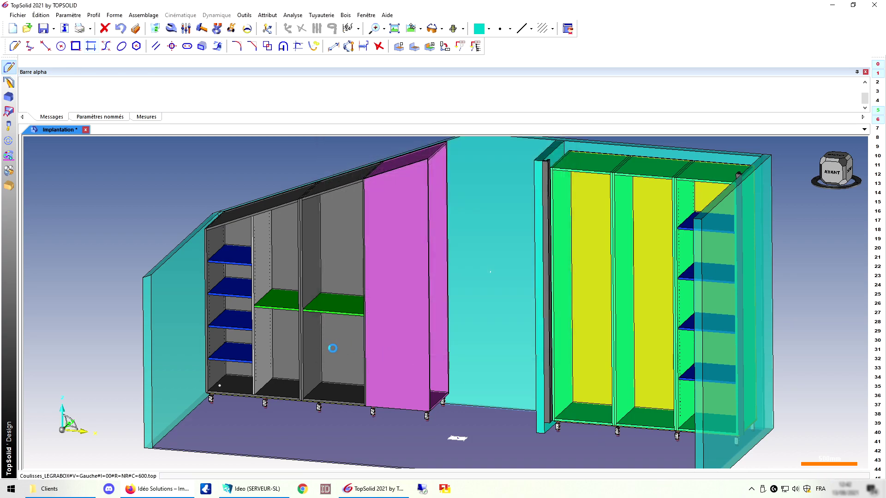
# Step: Place drawer blocks with three drawers each in the two compartments beneath the horizontal separators of the sloped carcasses
pyautogui.click(276, 332)
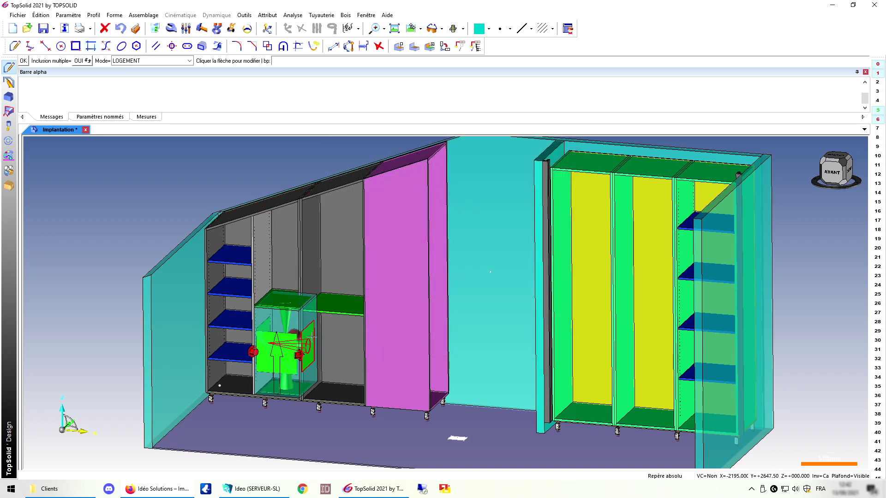
pyautogui.click(334, 333)
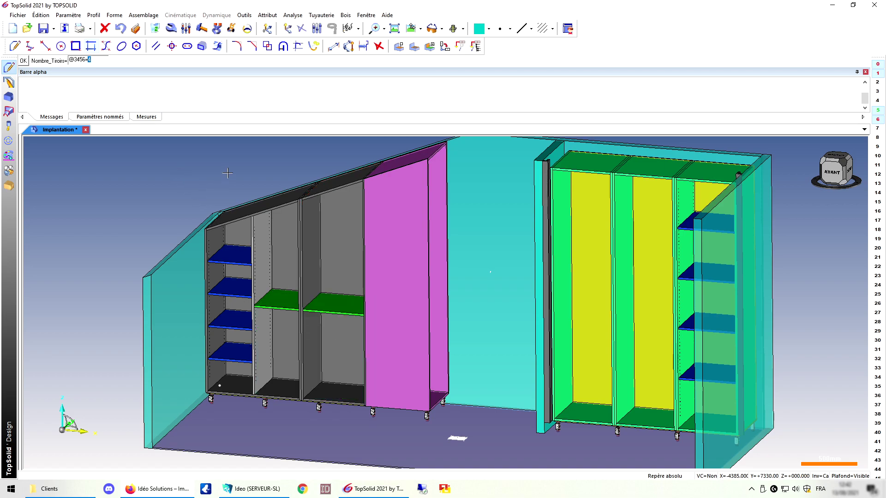
pyautogui.press('Return')
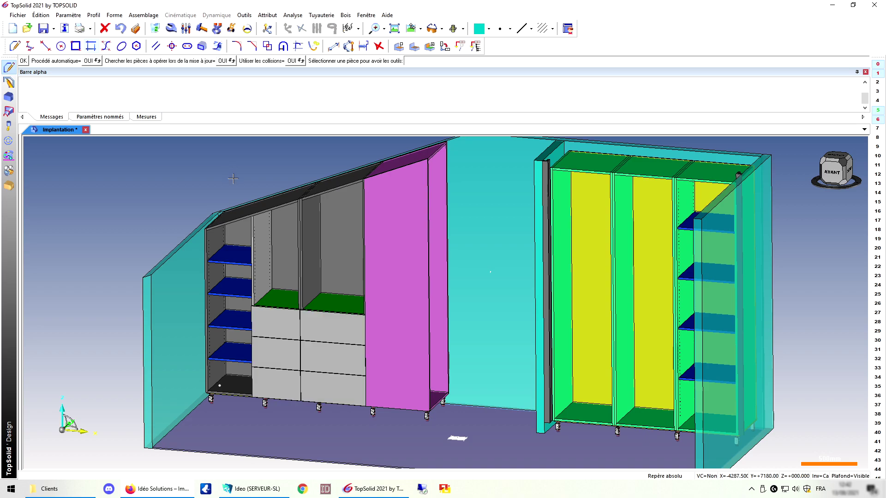
# Step: Set the optional Jeu_Gauche parameter to 10 mm on the drawer block next to the shelf compartment
pyautogui.scroll(5, 253, 260)
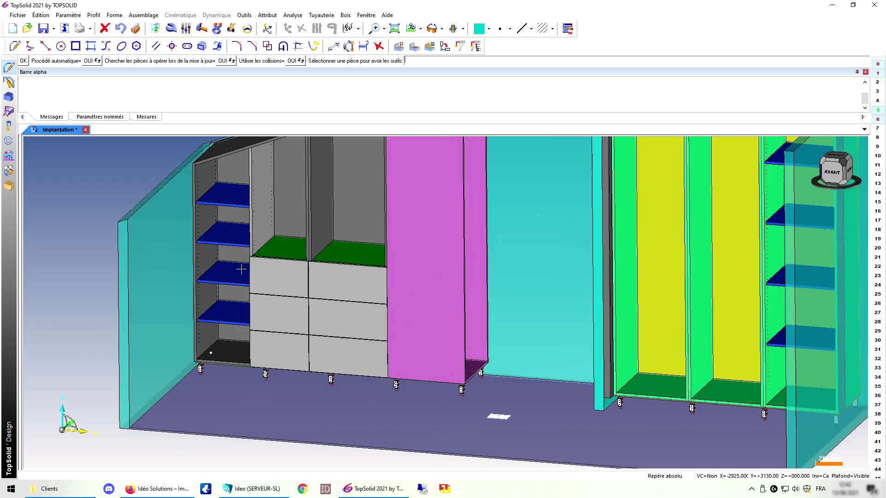
pyautogui.scroll(2, 253, 259)
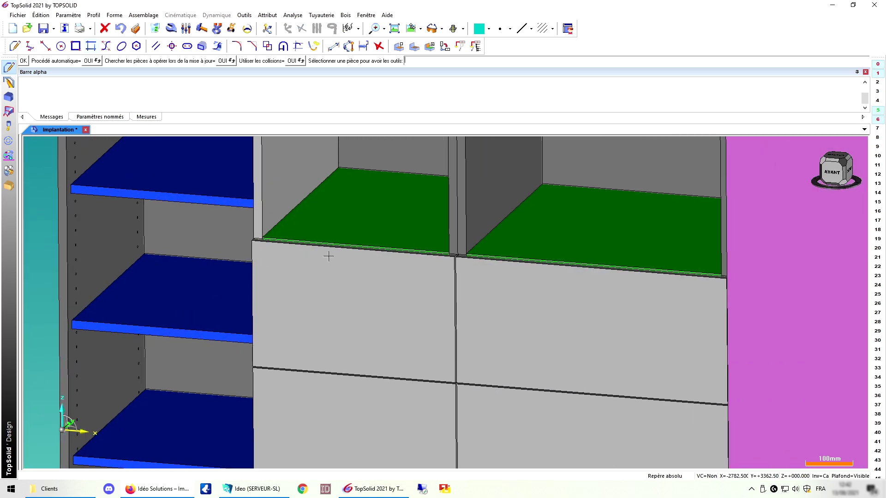
pyautogui.press('Escape')
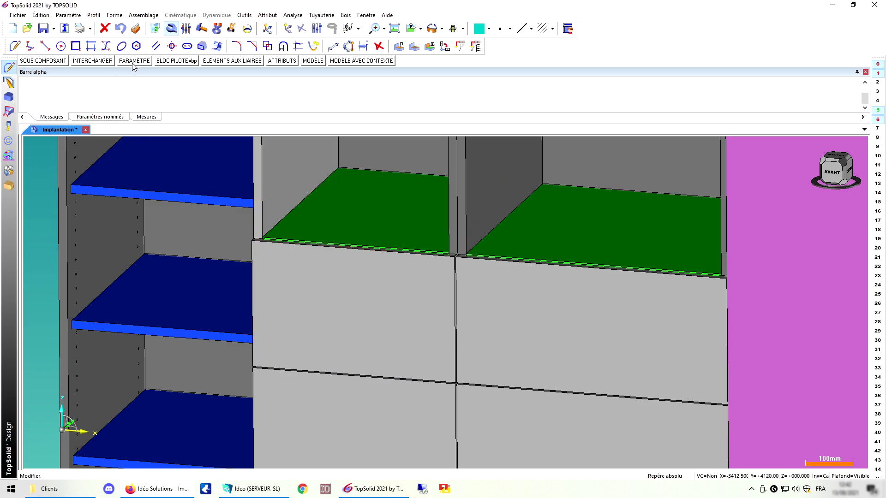
pyautogui.click(134, 61)
pyautogui.click(237, 62)
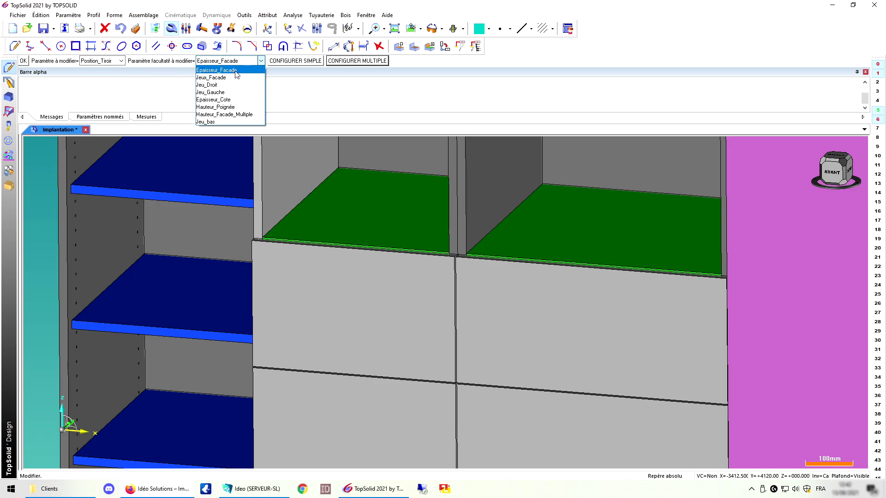
pyautogui.click(220, 92)
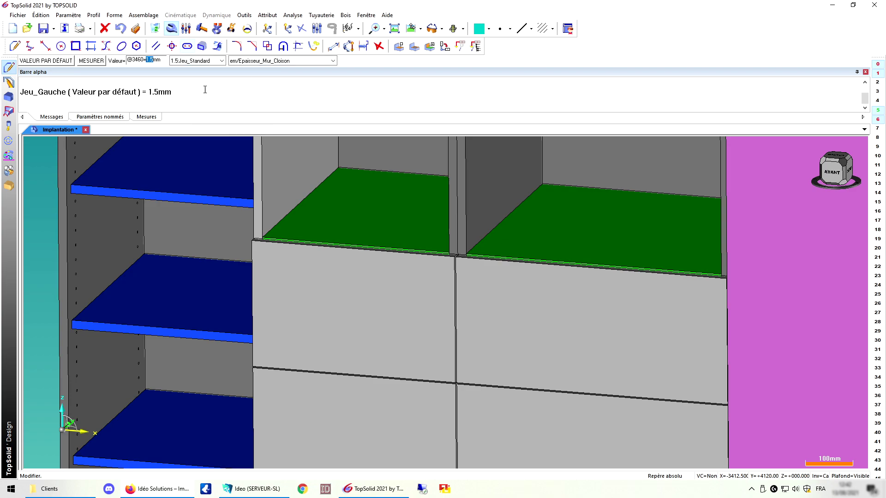
pyautogui.click(222, 61)
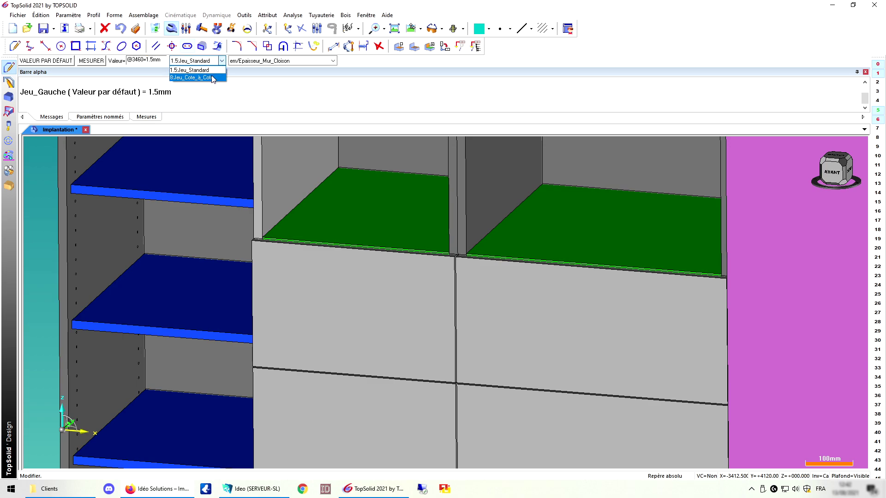
pyautogui.click(158, 68)
pyautogui.doubleClick(159, 60)
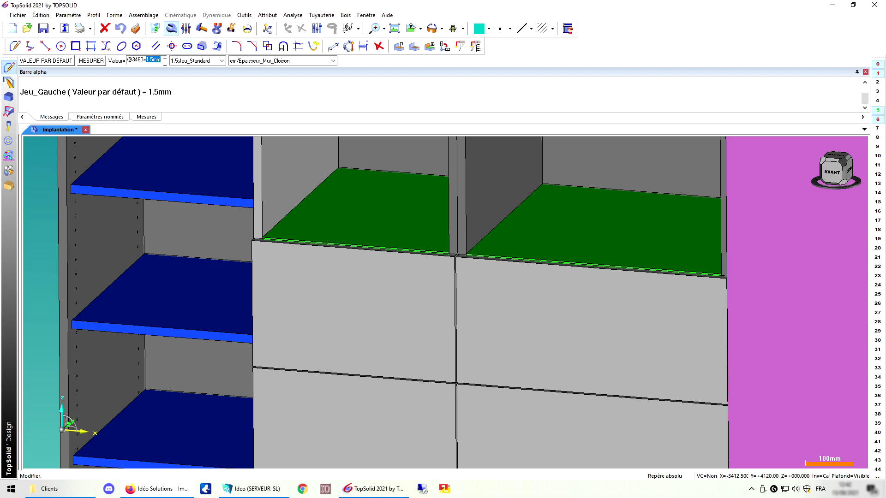
pyautogui.write('10')
pyautogui.press('Return')
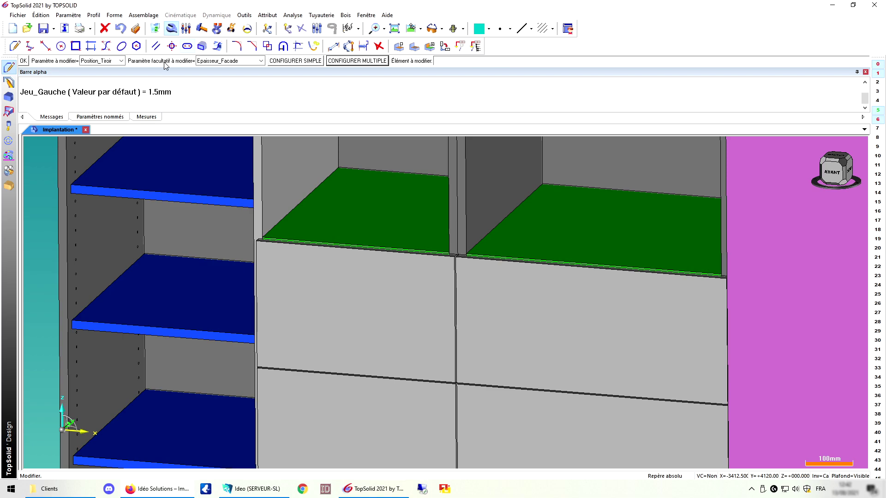
pyautogui.press('Return')
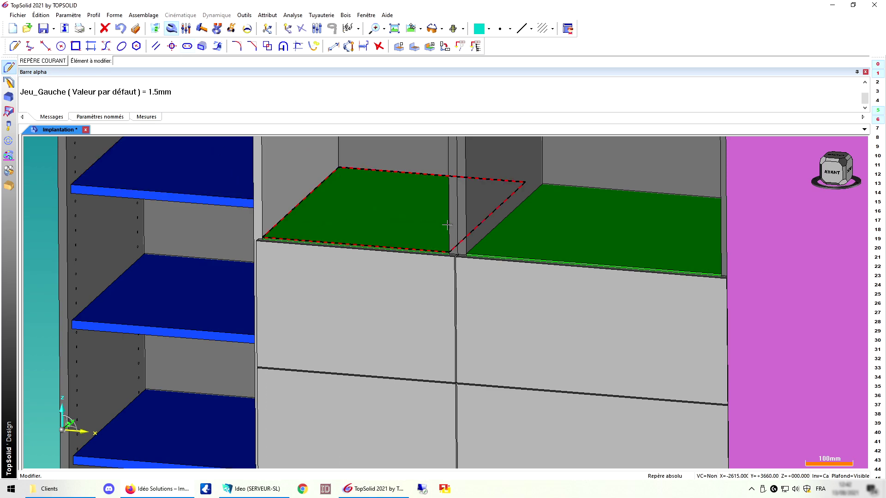
# Step: On level 7, insert Porte_Applique doors from Facade over the tall shelf compartment and the two compartments above the drawers
pyautogui.scroll(-3, 477, 224)
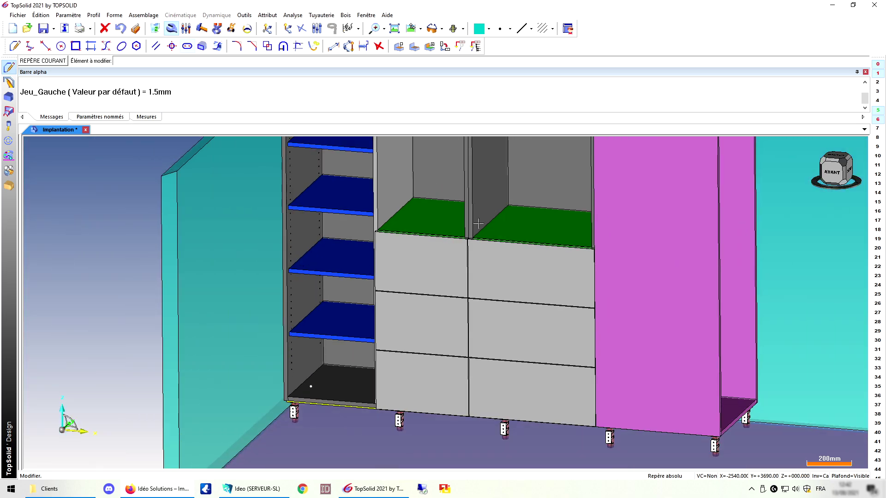
pyautogui.scroll(-3, 450, 310)
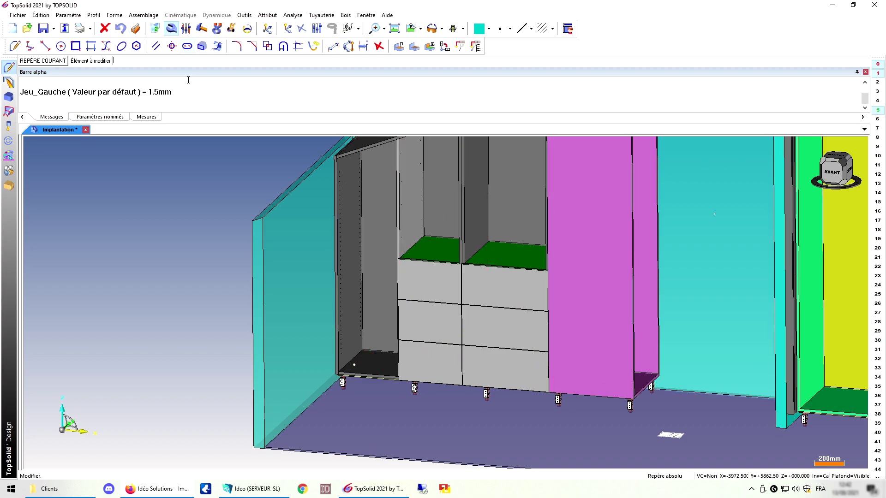
pyautogui.click(136, 29)
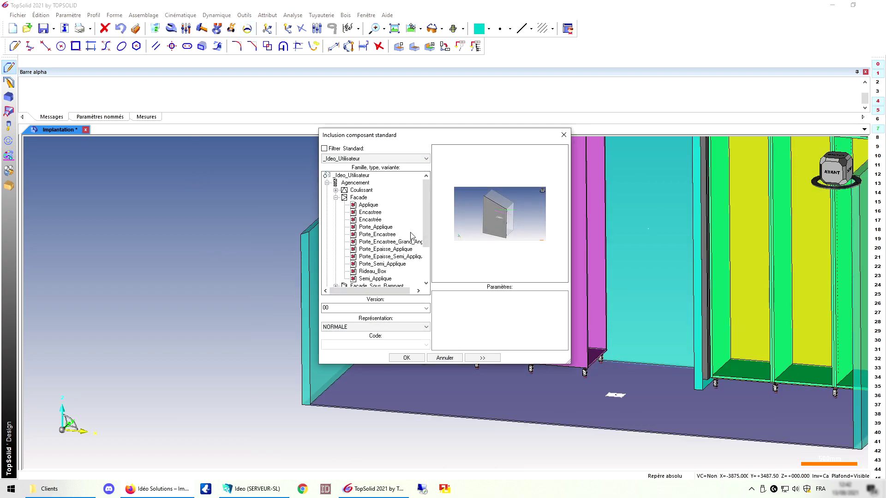
pyautogui.click(385, 228)
pyautogui.click(407, 357)
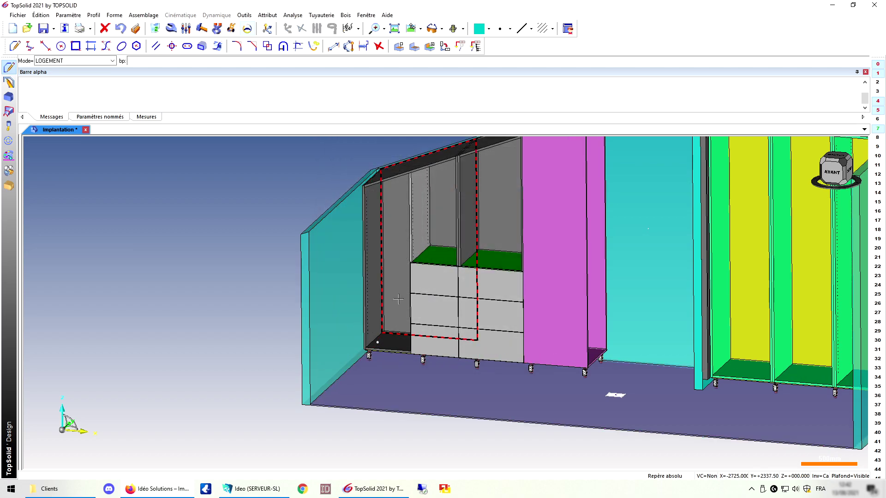
pyautogui.click(376, 269)
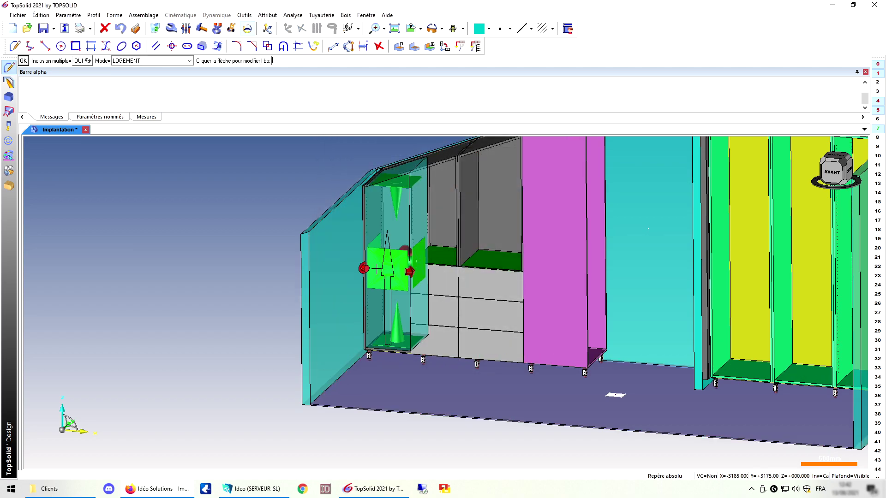
pyautogui.click(430, 212)
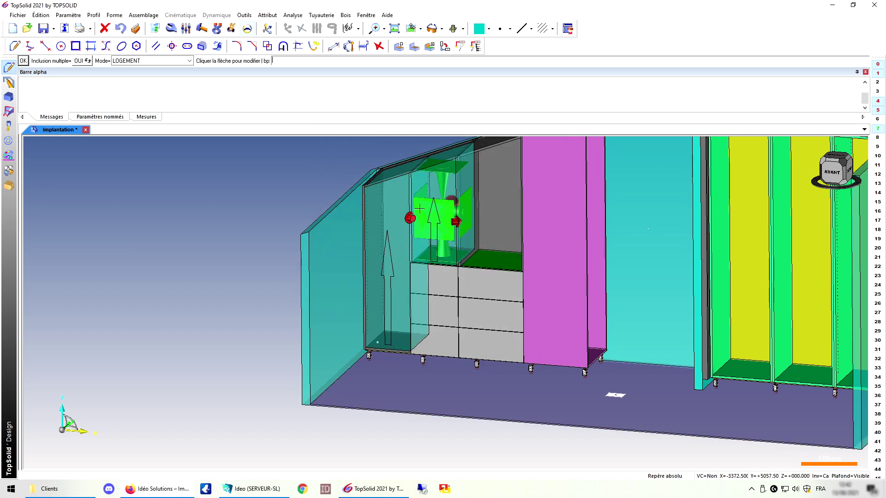
pyautogui.click(493, 222)
pyautogui.press('Return')
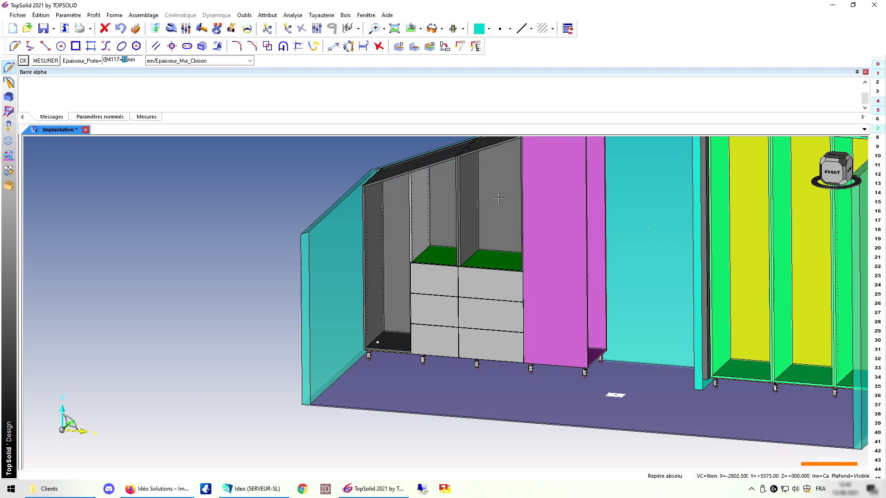
# Step: Set the doors' Position_Charnière to 1:Charnières_à_Gauche and keep the default thickness and overlap values
pyautogui.press('Return')
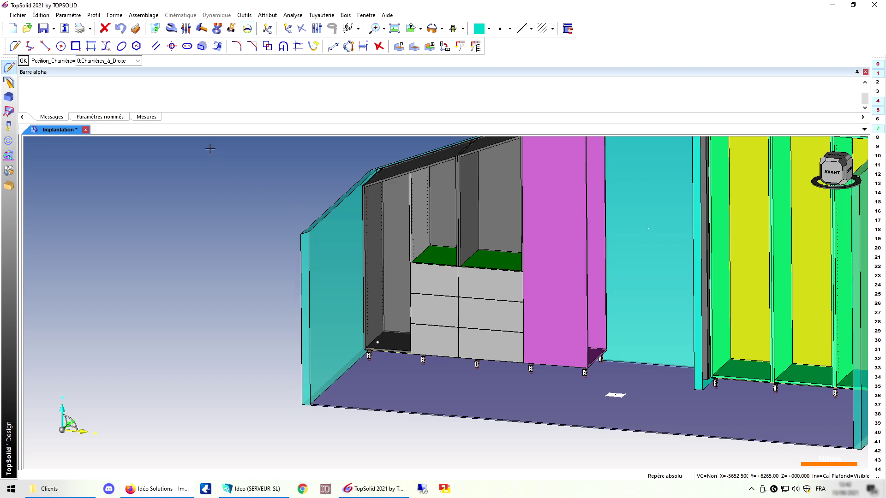
pyautogui.click(137, 61)
pyautogui.click(124, 78)
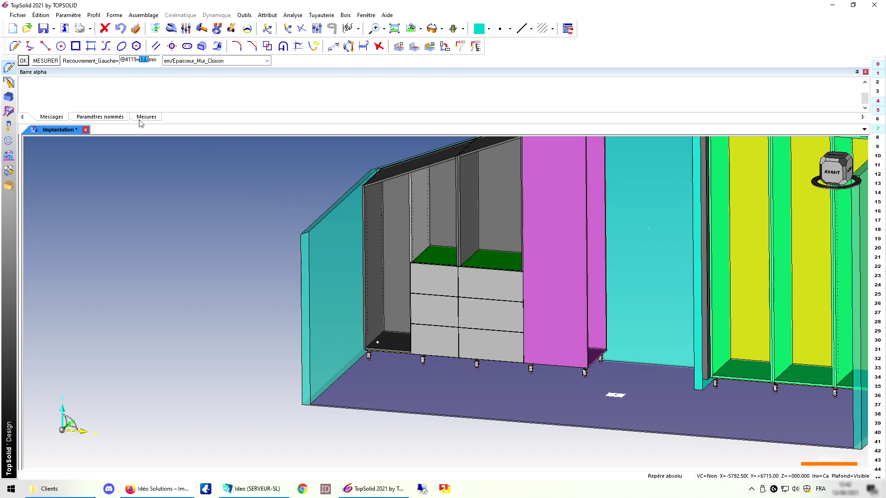
pyautogui.press('Return')
pyautogui.press('Return')
pyautogui.press('Return')
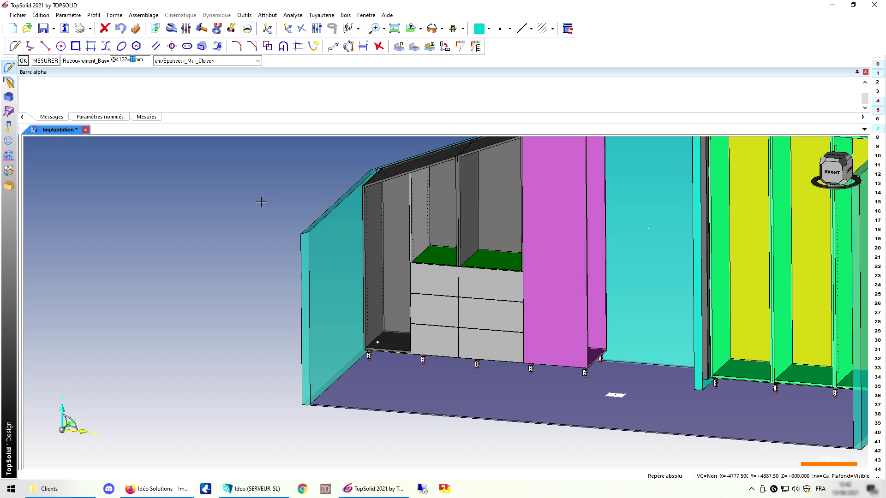
pyautogui.press('Return')
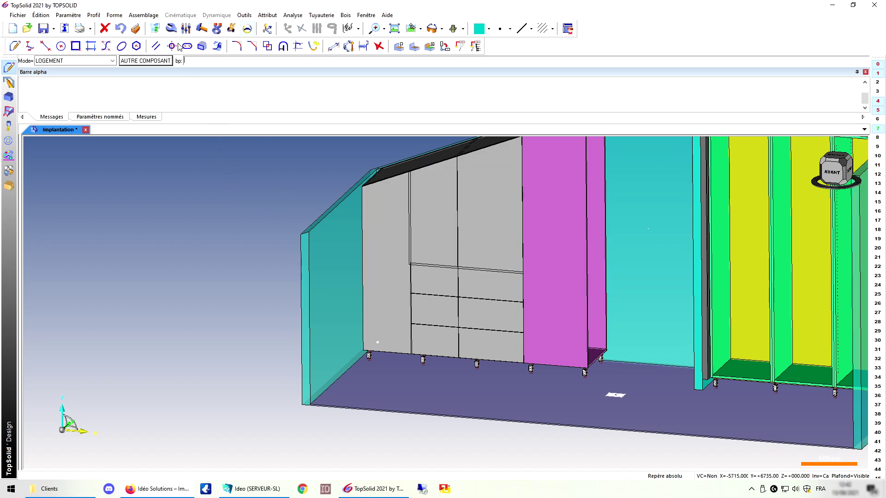
# Step: Modify one inserted door's Position_Charnière parameter to 0:Charnières_à_Droite
pyautogui.click(172, 29)
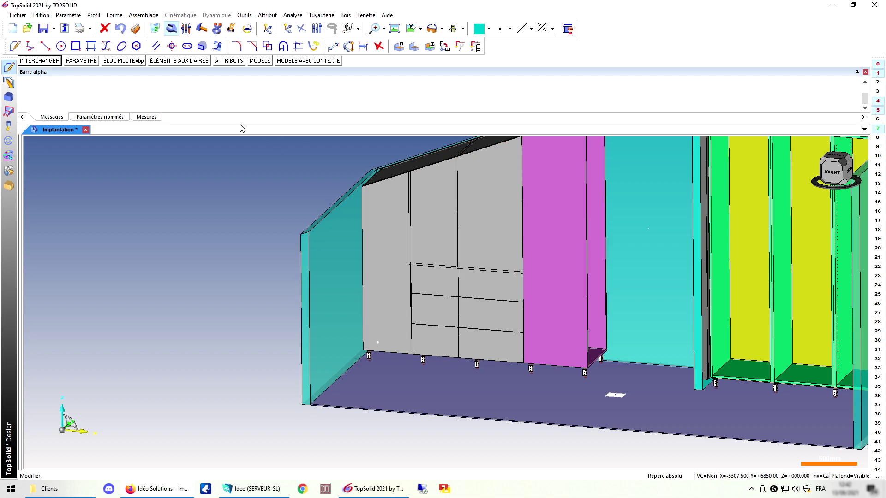
pyautogui.click(81, 61)
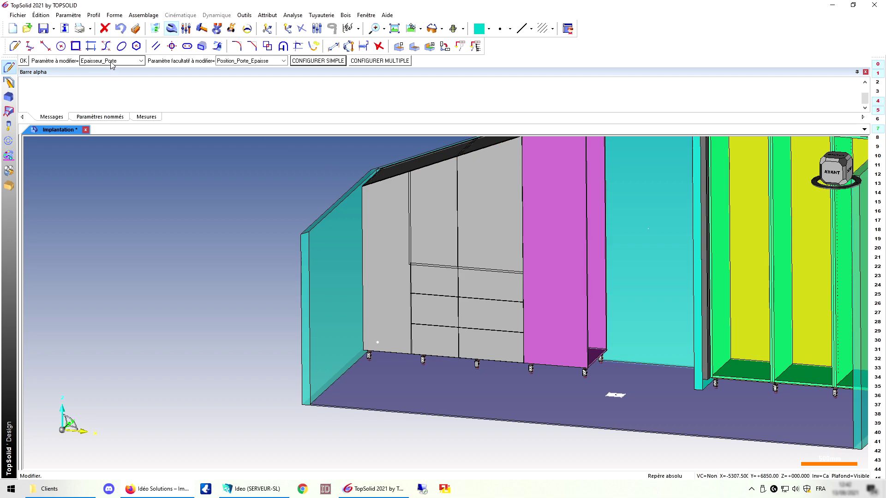
pyautogui.click(111, 62)
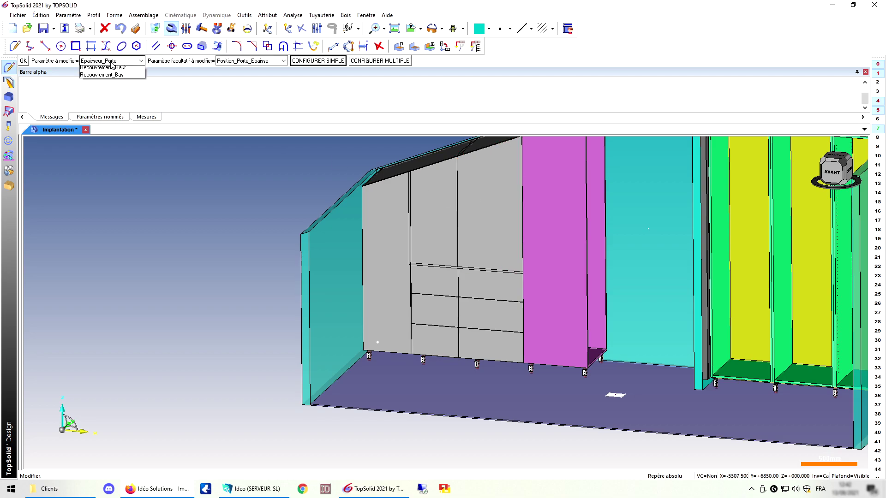
pyautogui.click(113, 71)
pyautogui.click(120, 61)
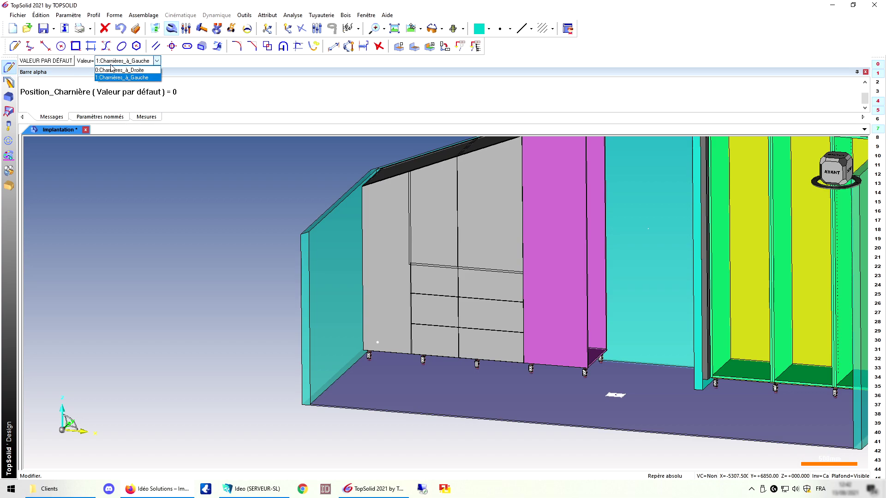
pyautogui.click(123, 74)
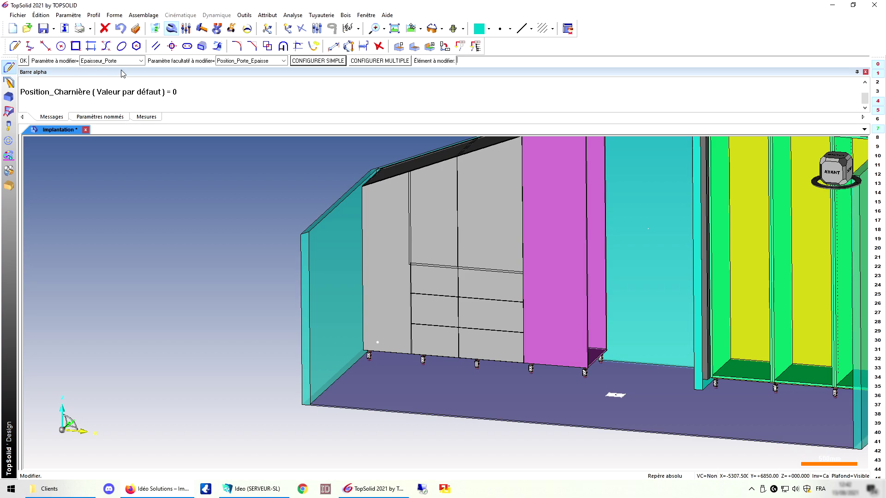
# Step: Set the bottom overlap parameter Recouvrement_Bas to 8 mm on the two doors above the drawer blocks
pyautogui.click(239, 61)
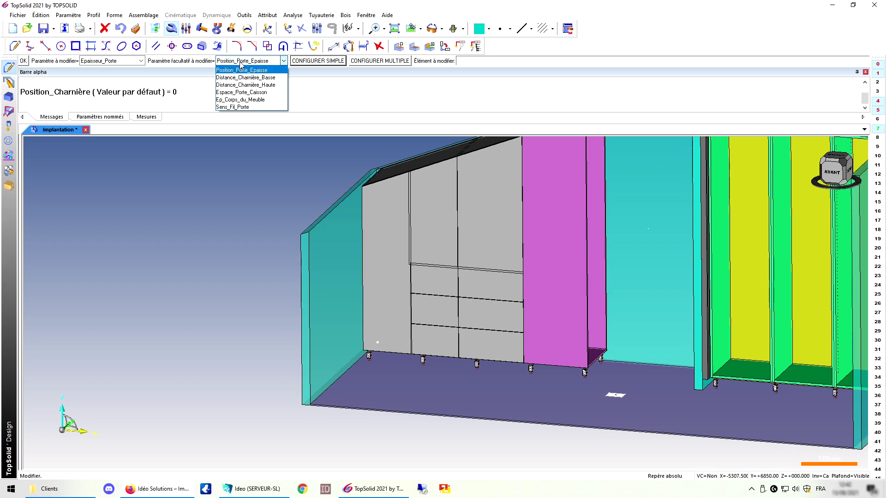
pyautogui.click(241, 65)
pyautogui.click(124, 61)
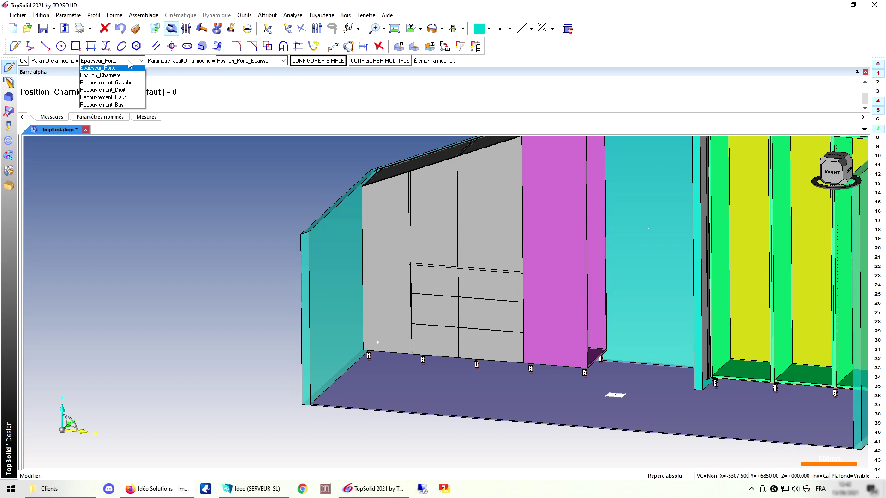
pyautogui.click(119, 107)
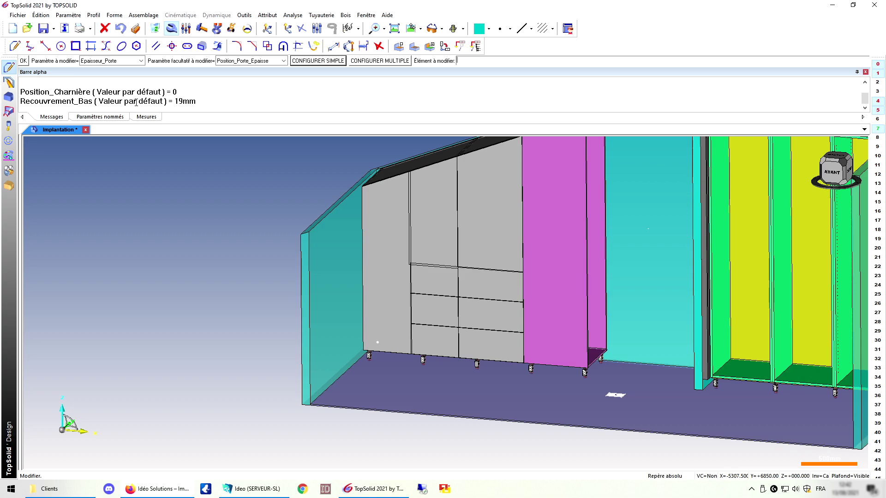
pyautogui.click(433, 233)
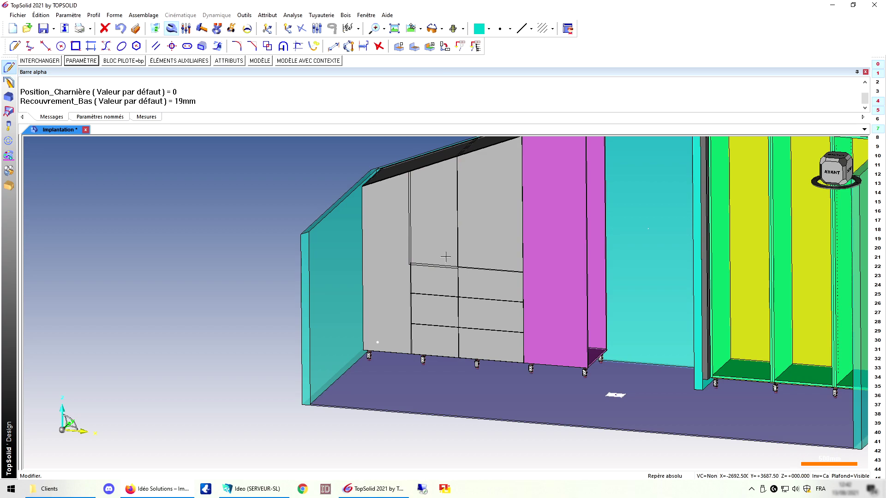
pyautogui.click(83, 61)
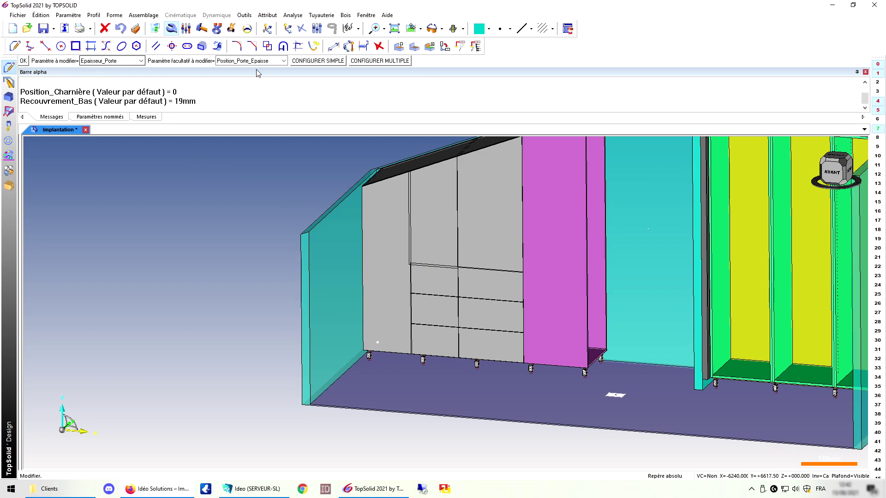
pyautogui.click(142, 60)
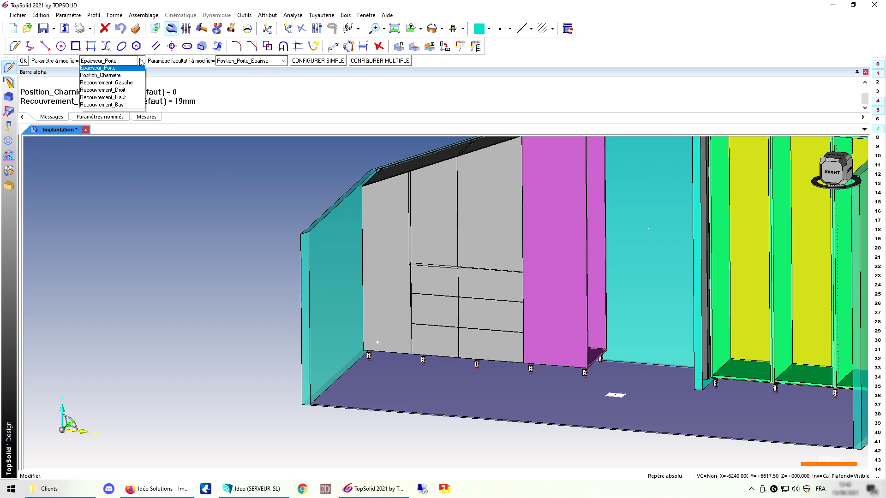
pyautogui.click(114, 107)
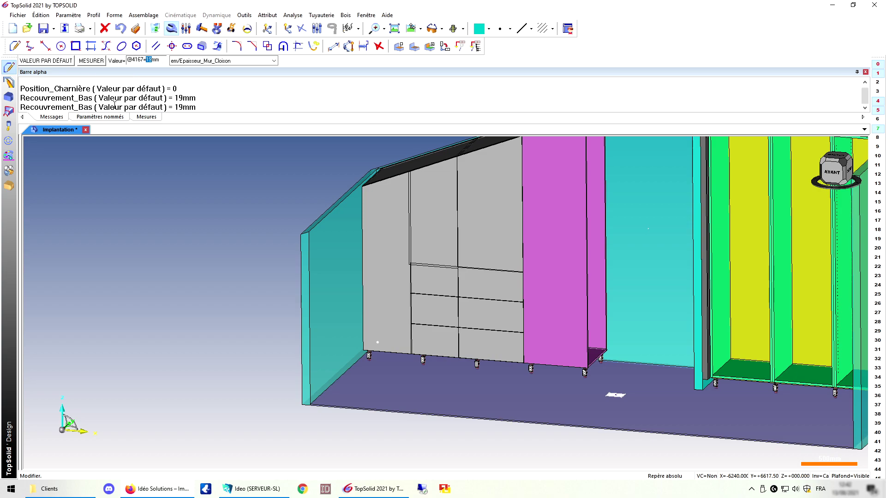
pyautogui.write('8')
pyautogui.press('Return')
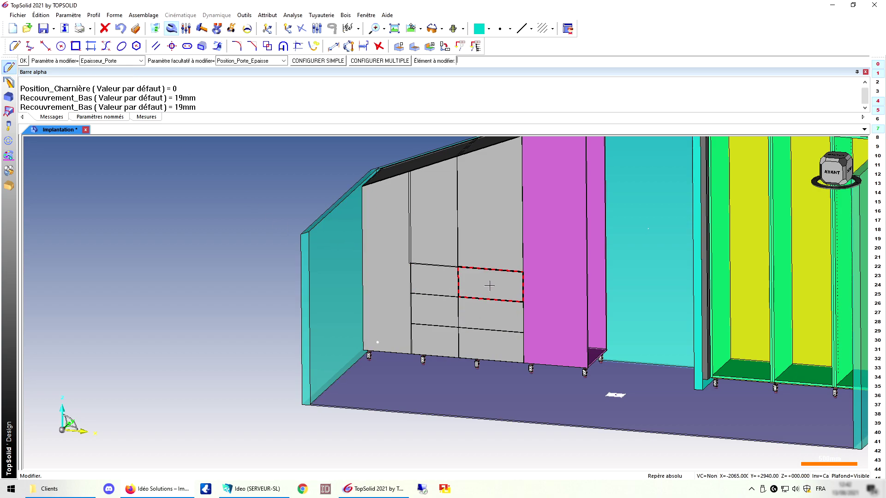
# Step: Modify Recouvrement_Gauche on the middle door above the drawers and Recouvrement_Droit on the adjacent tall door
pyautogui.scroll(3, 475, 277)
pyautogui.scroll(3, 460, 272)
pyautogui.scroll(-3, 371, 190)
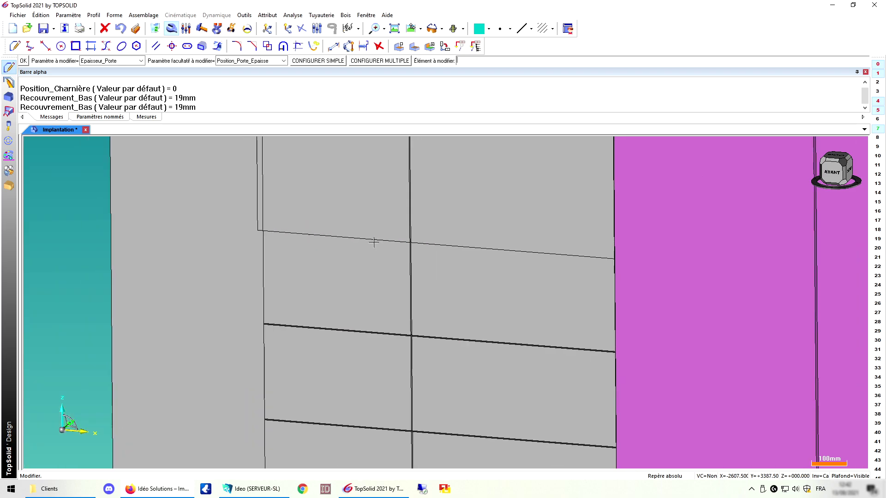
pyautogui.scroll(-3, 376, 301)
pyautogui.click(141, 61)
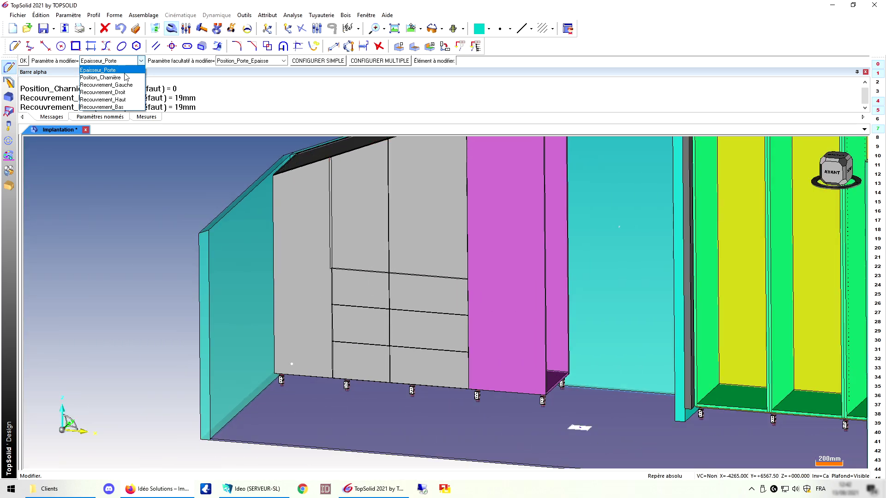
pyautogui.click(124, 85)
pyautogui.press('Return')
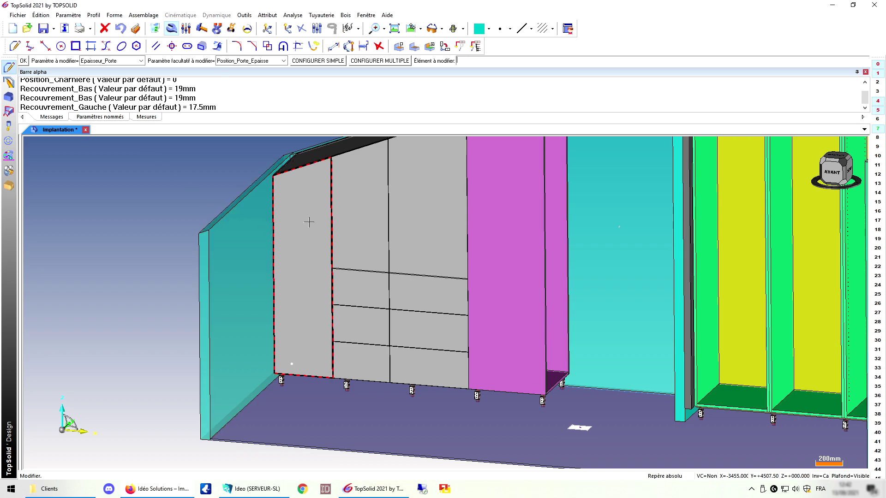
pyautogui.click(309, 223)
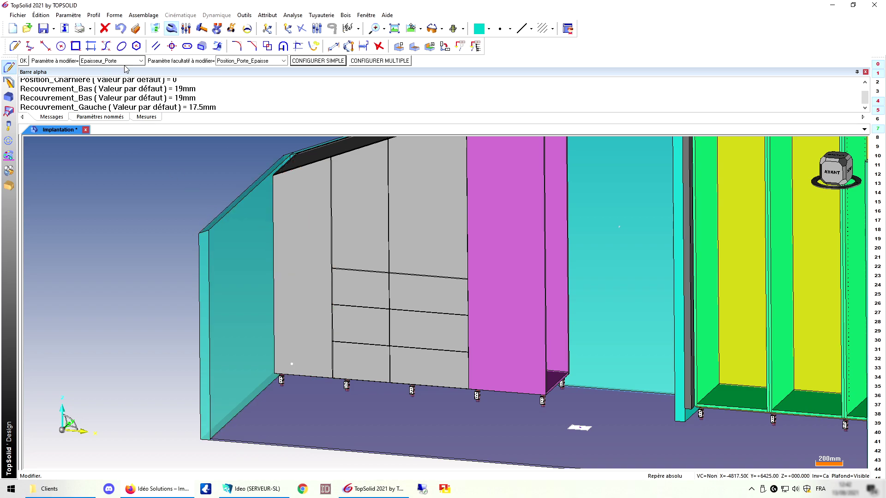
pyautogui.click(124, 61)
pyautogui.click(128, 91)
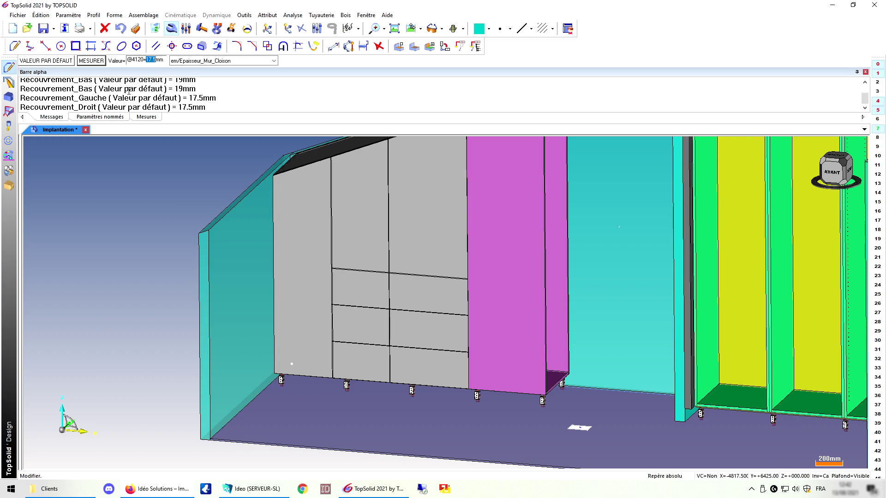
pyautogui.press('Return')
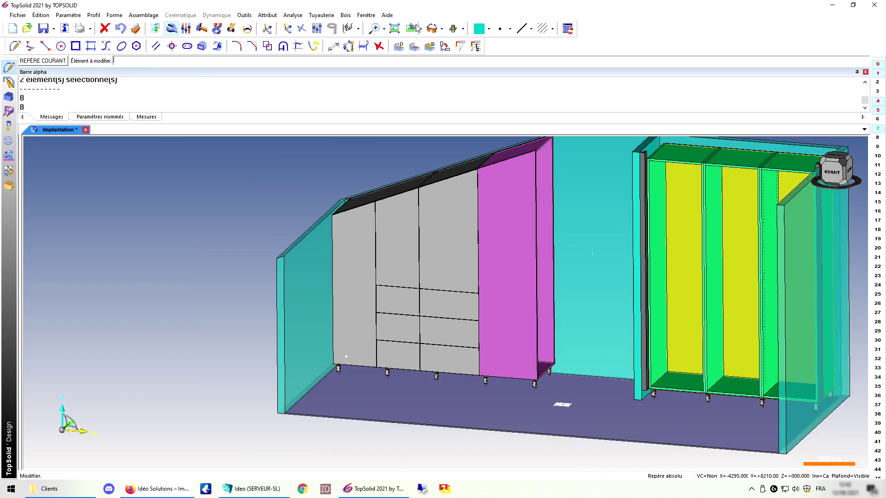
# Step: Examine the alignment of the doors and drawer fronts with the base in front view
pyautogui.click(412, 29)
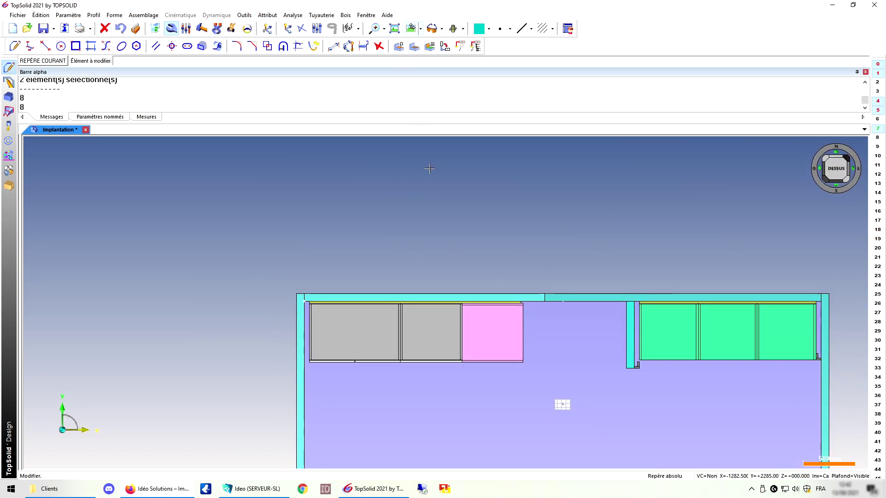
pyautogui.press('F6')
pyautogui.scroll(3, 352, 410)
pyautogui.scroll(5, 351, 410)
pyautogui.scroll(-2, 312, 383)
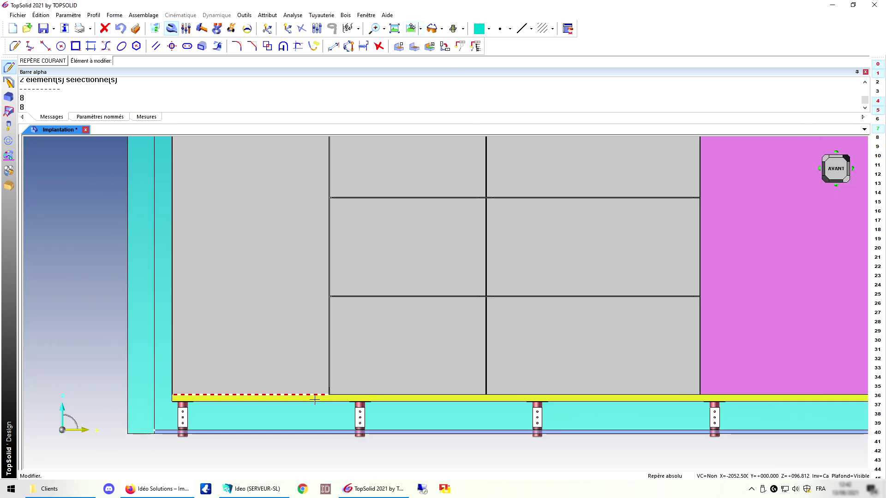
pyautogui.scroll(-5, 314, 396)
pyautogui.moveTo(435, 311); pyautogui.dragTo(413, 319, button='middle')
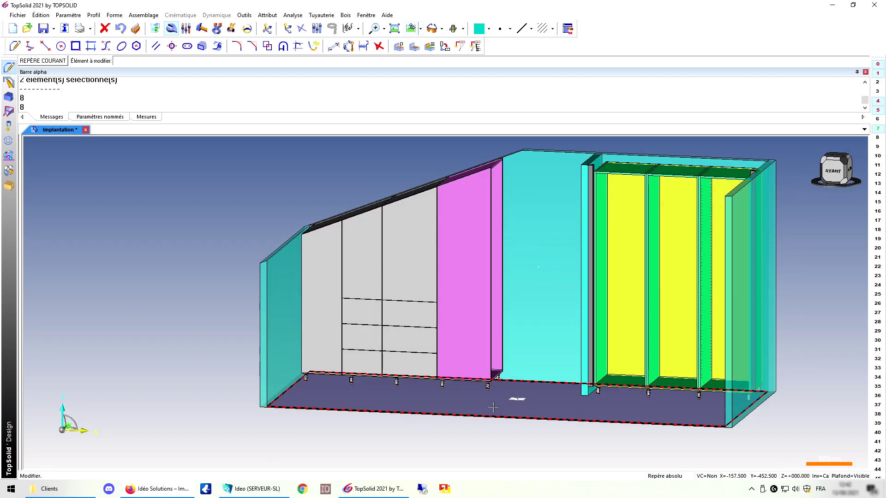
# Step: Interchange the Pied_Ht100mm sub-component of the base under the magenta carcass for the foot with code 82
pyautogui.scroll(10, 493, 406)
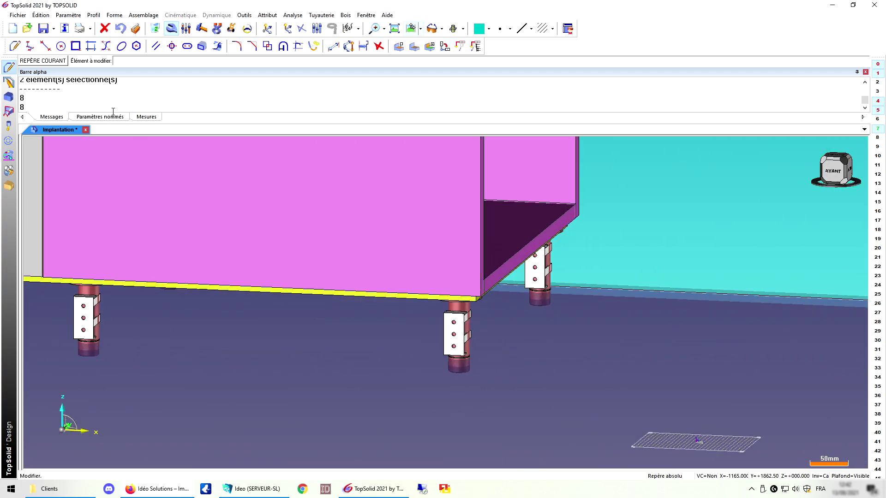
pyautogui.click(166, 27)
pyautogui.click(397, 282)
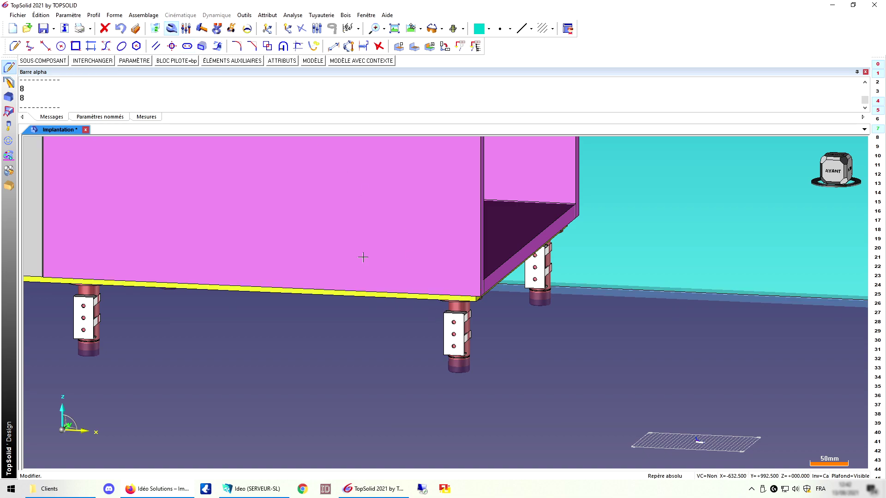
pyautogui.click(43, 60)
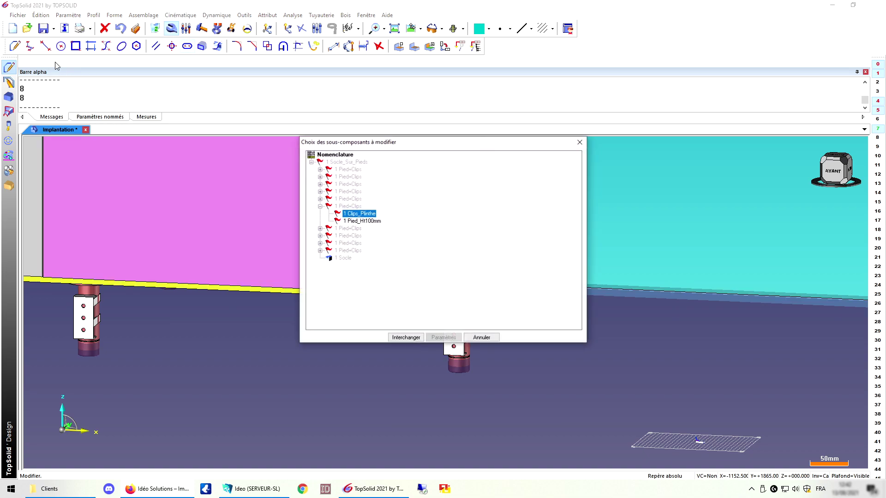
pyautogui.click(362, 221)
pyautogui.click(400, 337)
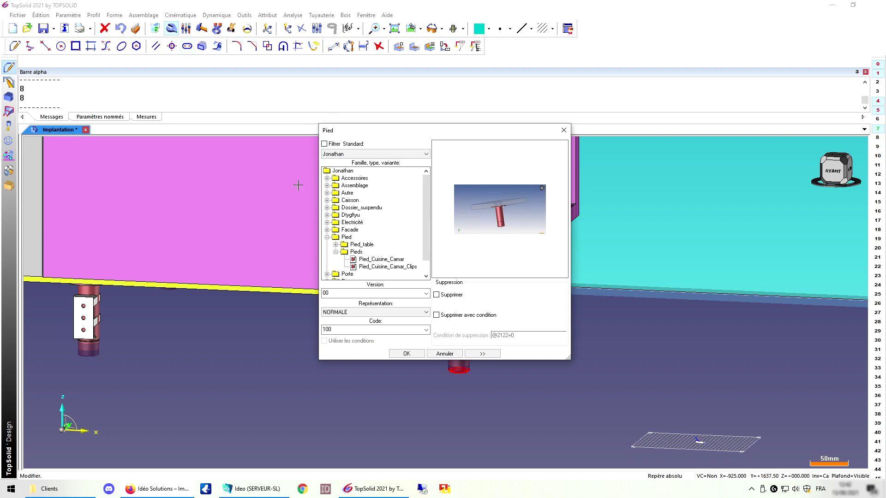
pyautogui.click(361, 330)
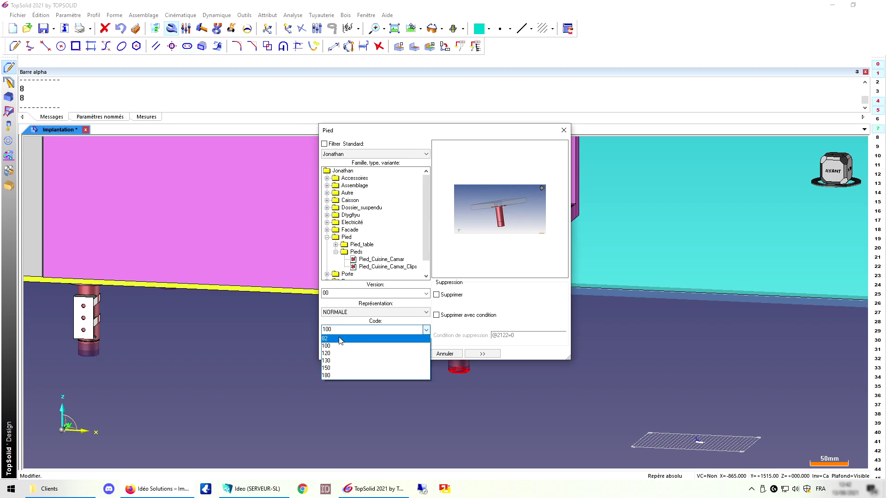
pyautogui.click(342, 341)
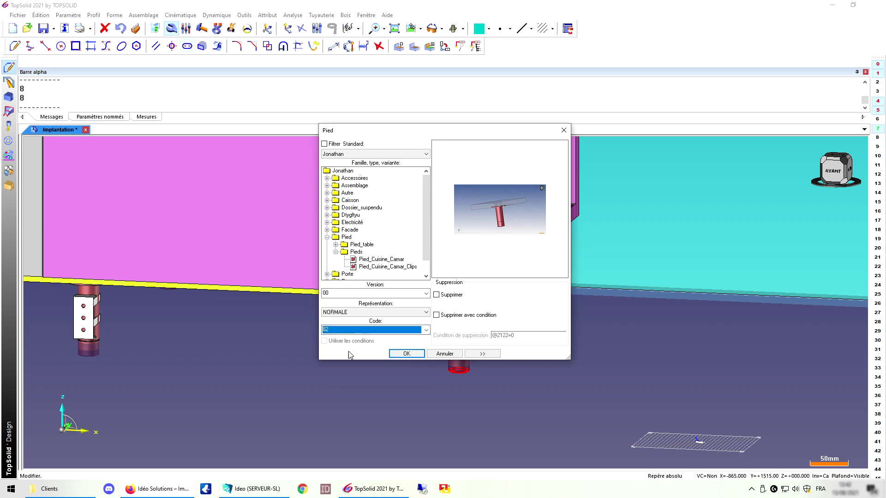
pyautogui.click(406, 354)
pyautogui.click(129, 61)
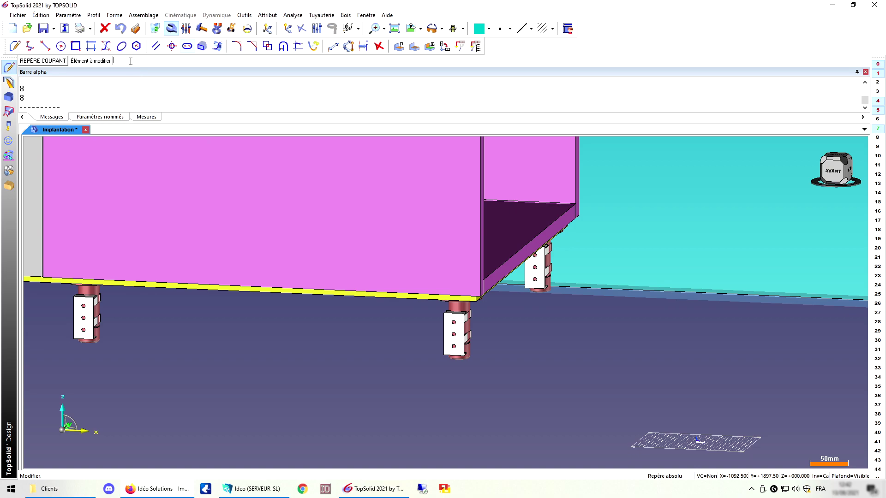
# Step: Choose the Sep_Horizontale component from Caisson, Corps_Meuble in the _Ideo_Utilisateur library for inclusion
pyautogui.scroll(-2, 565, 262)
pyautogui.scroll(-5, 565, 262)
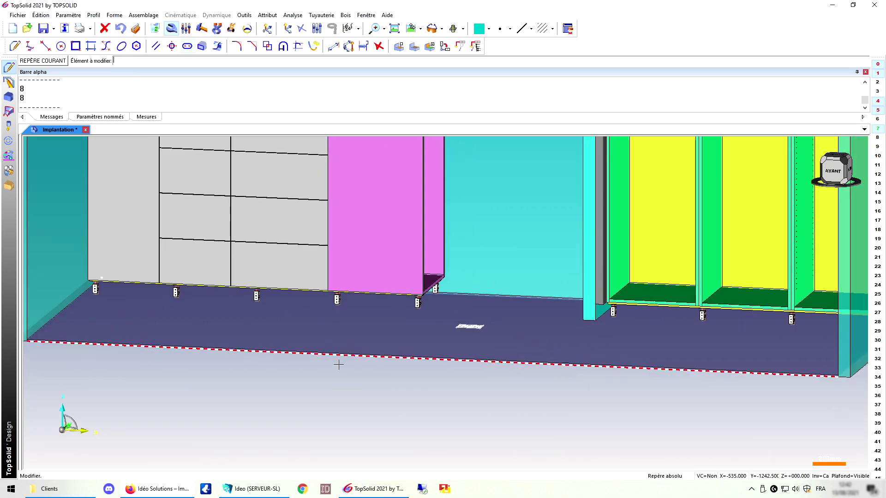
pyautogui.scroll(-2, 391, 342)
pyautogui.moveTo(392, 339); pyautogui.dragTo(360, 351, button='middle')
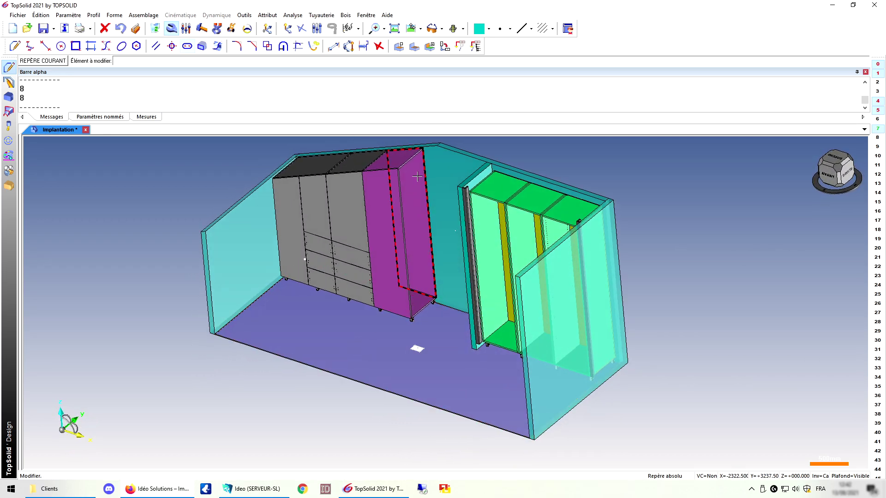
pyautogui.scroll(4, 422, 148)
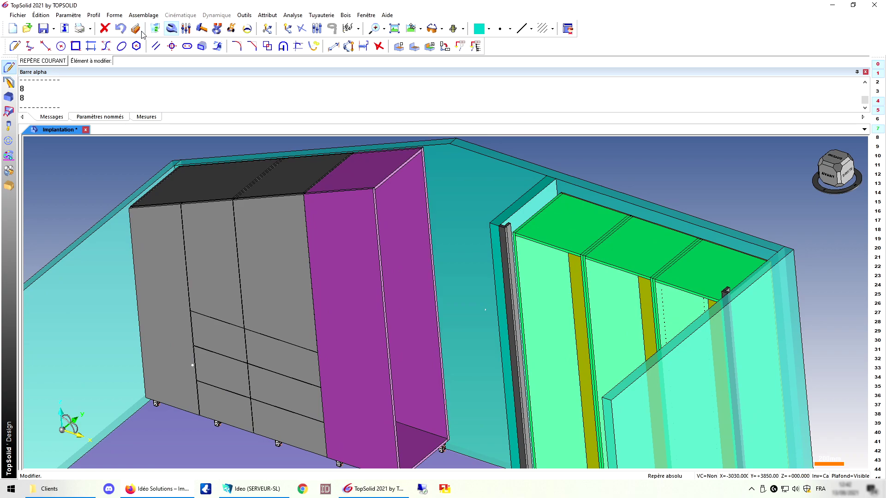
pyautogui.click(136, 29)
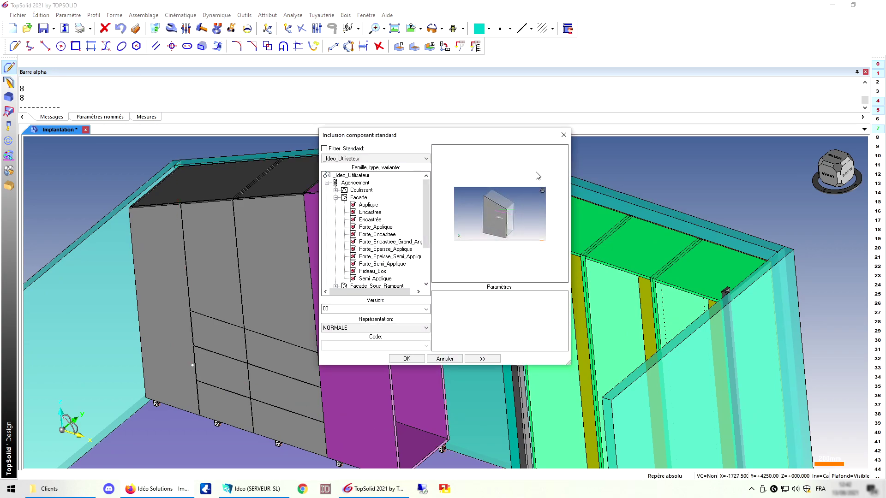
pyautogui.click(336, 198)
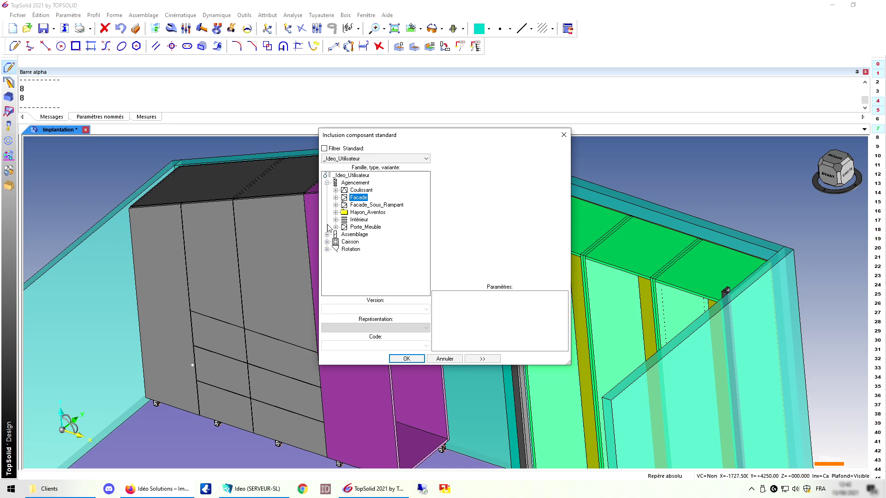
pyautogui.click(327, 242)
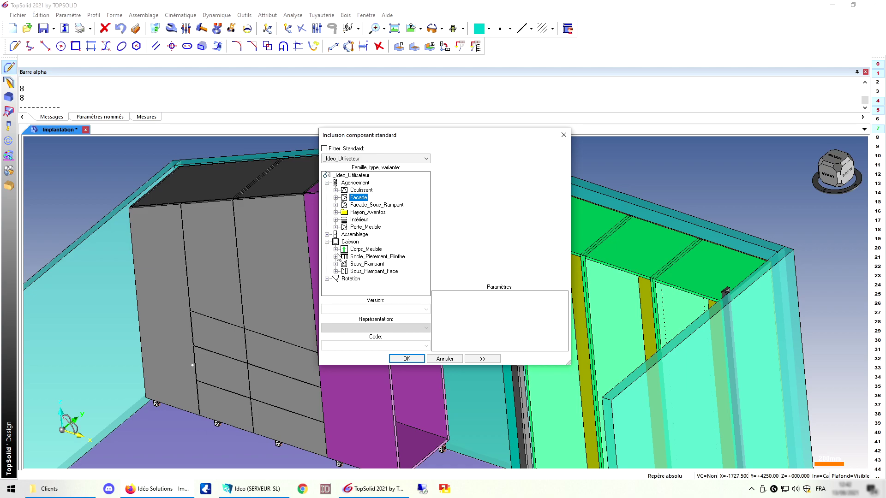
pyautogui.click(337, 249)
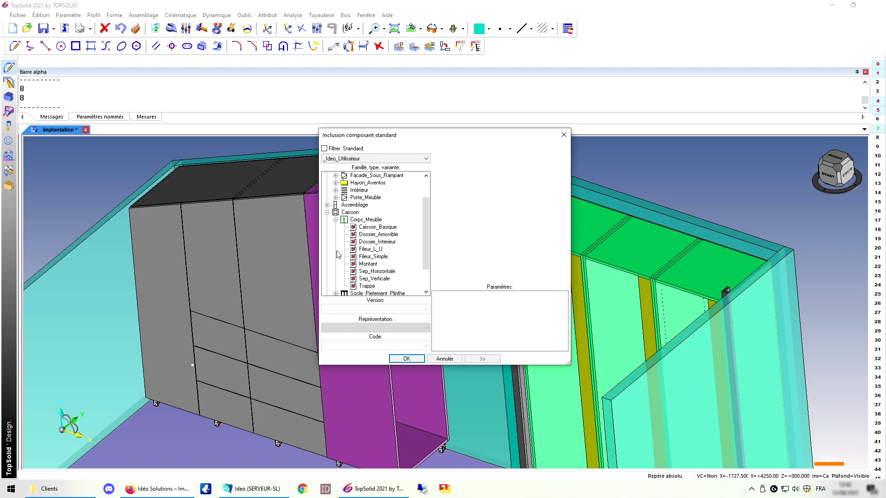
pyautogui.click(378, 272)
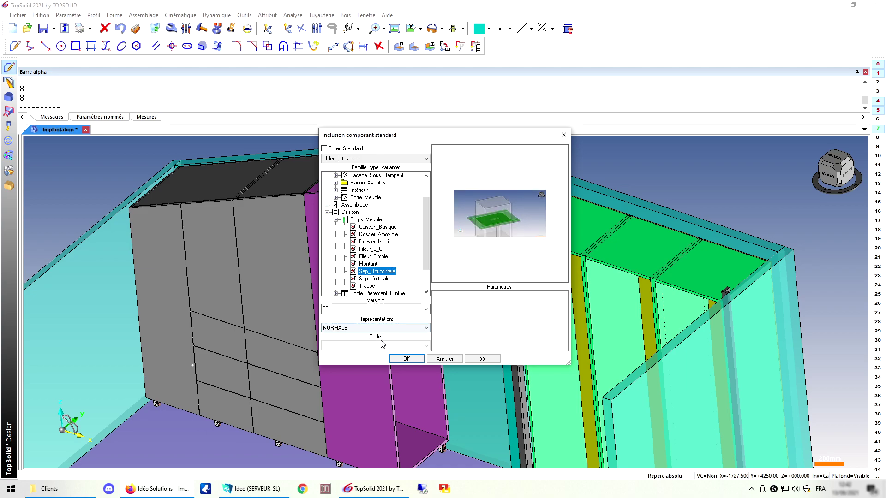
pyautogui.click(400, 359)
# Step: Place the Sep_Horizontale separator inside the magenta carcass with Position Centrée, keeping the proposed offset
pyautogui.click(405, 282)
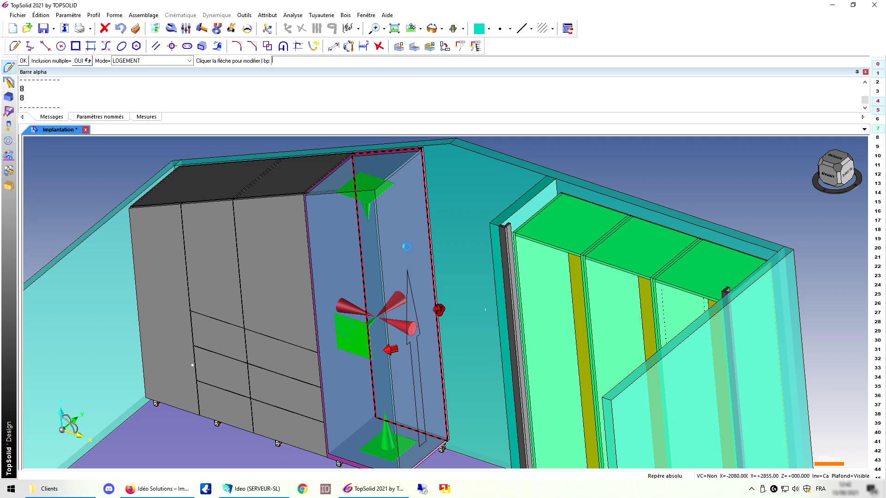
pyautogui.press('Return')
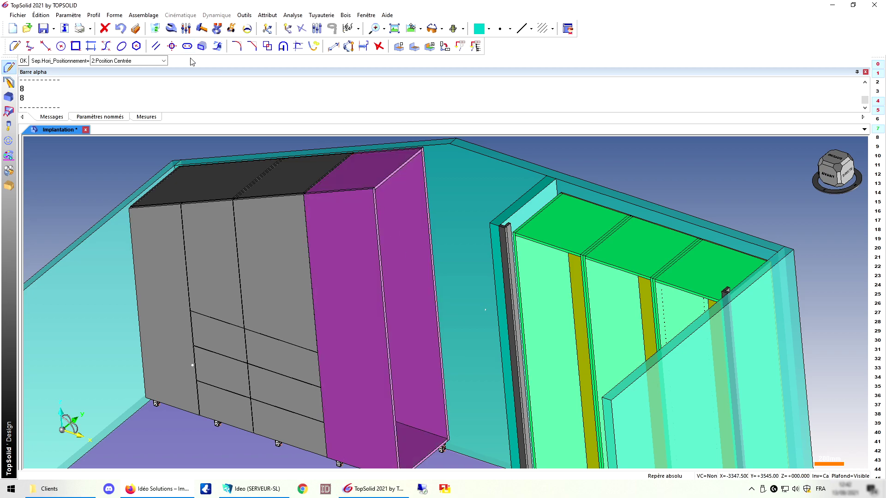
pyautogui.press('Return')
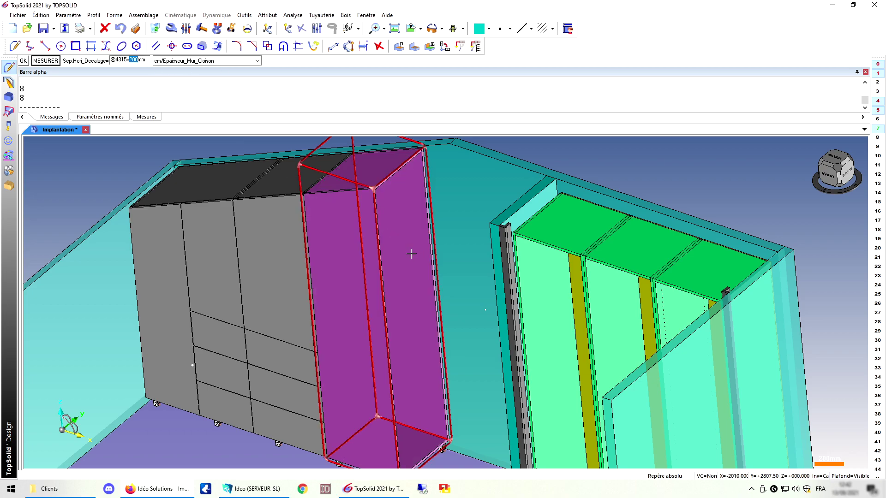
pyautogui.press('Return')
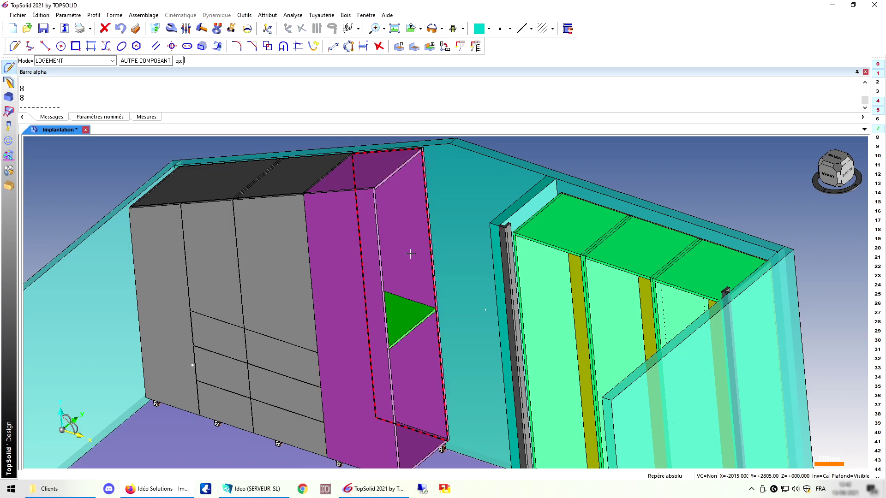
# Step: Choose the Porte_Applique component from Agencement, Facade in the _Ideo_Utilisateur library as the next component to include
pyautogui.click(145, 61)
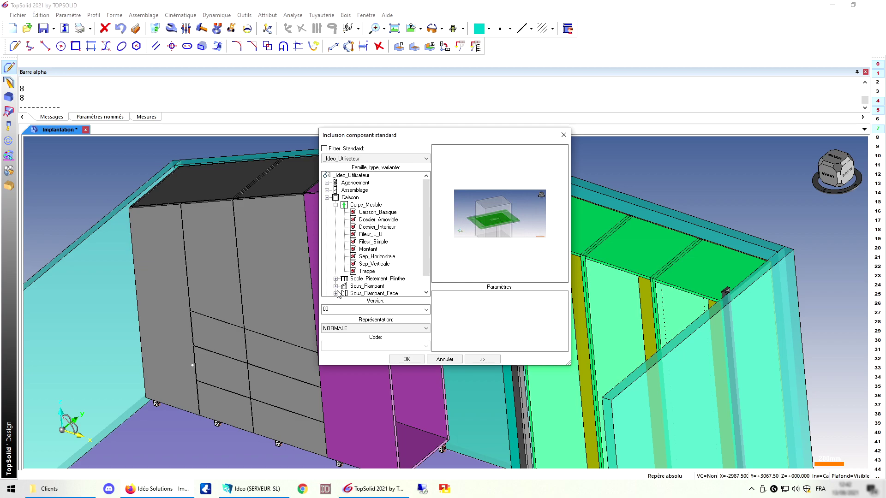
pyautogui.click(327, 198)
pyautogui.click(326, 183)
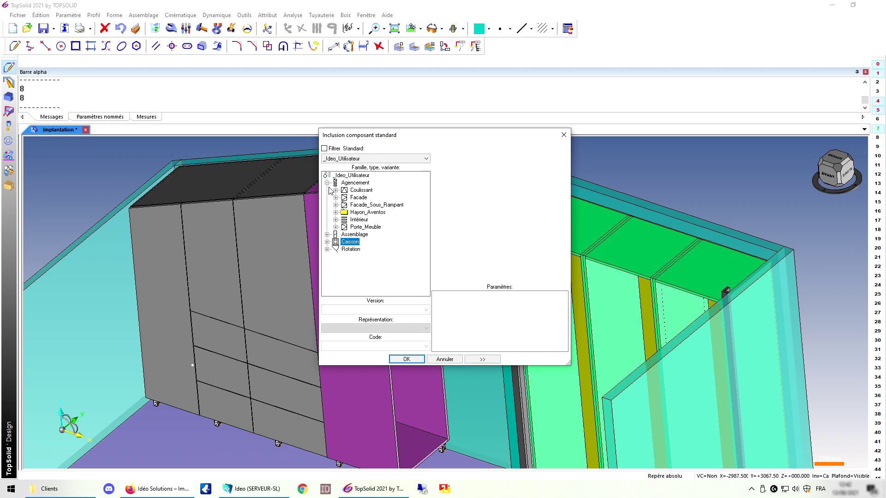
pyautogui.click(335, 198)
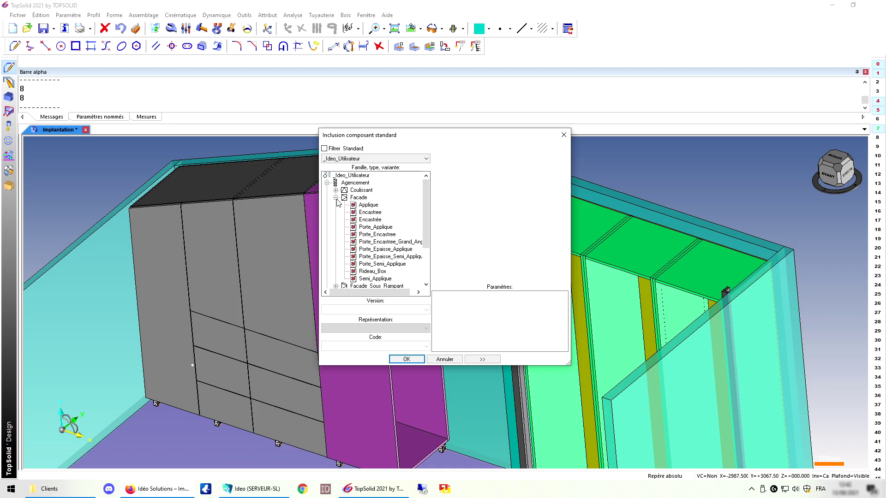
pyautogui.click(376, 227)
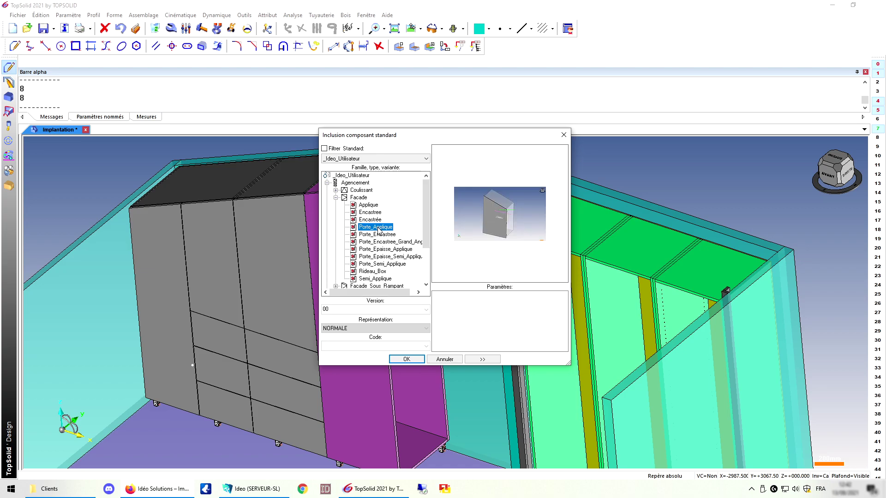
pyautogui.click(406, 360)
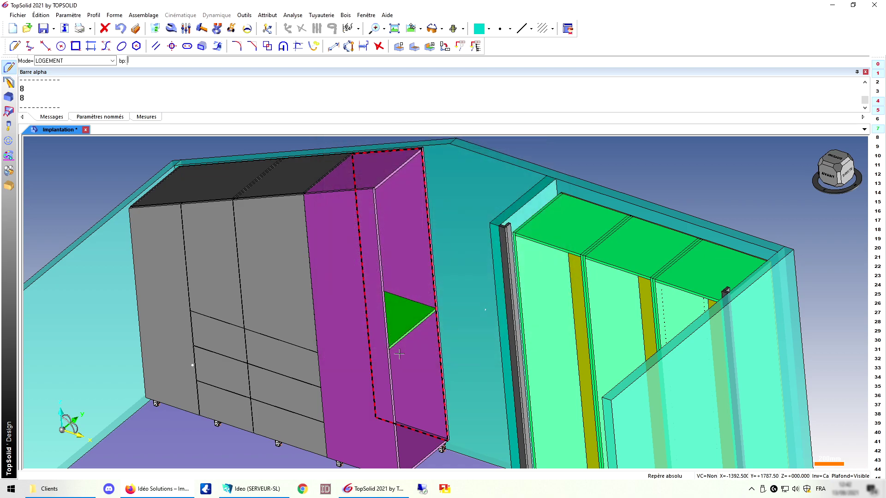
# Step: Place the door on the magenta carcass's compartment below the green separator, with Charnières_à_Droite and Recouvrement_Haut set to 8 mm
pyautogui.click(429, 349)
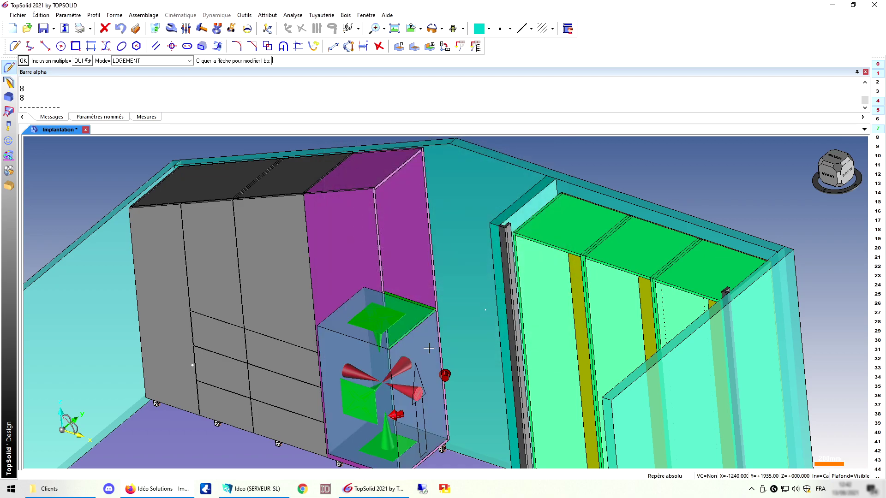
pyautogui.click(380, 339)
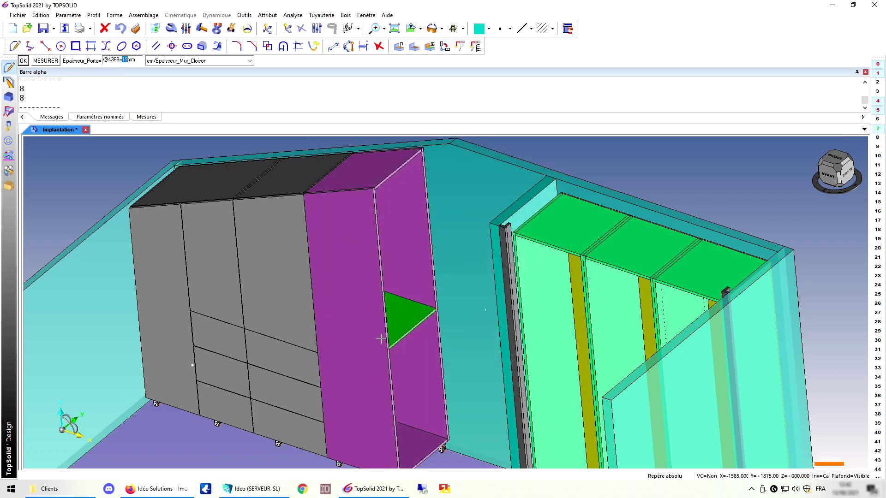
pyautogui.press('Return')
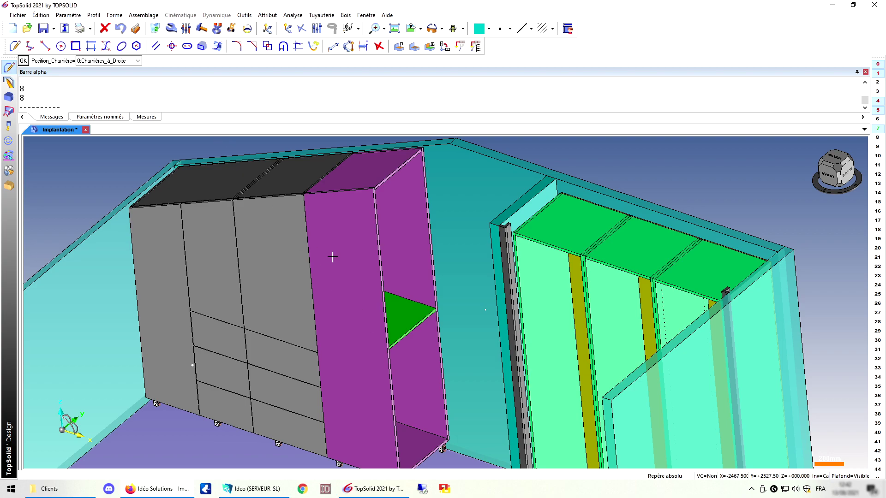
pyautogui.press('Return')
pyautogui.press('Return')
pyautogui.press('Return')
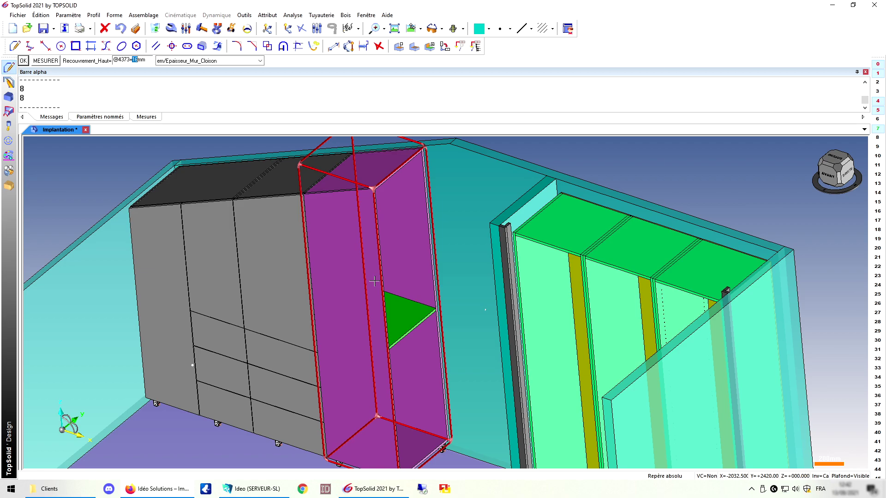
pyautogui.write('8')
pyautogui.press('Return')
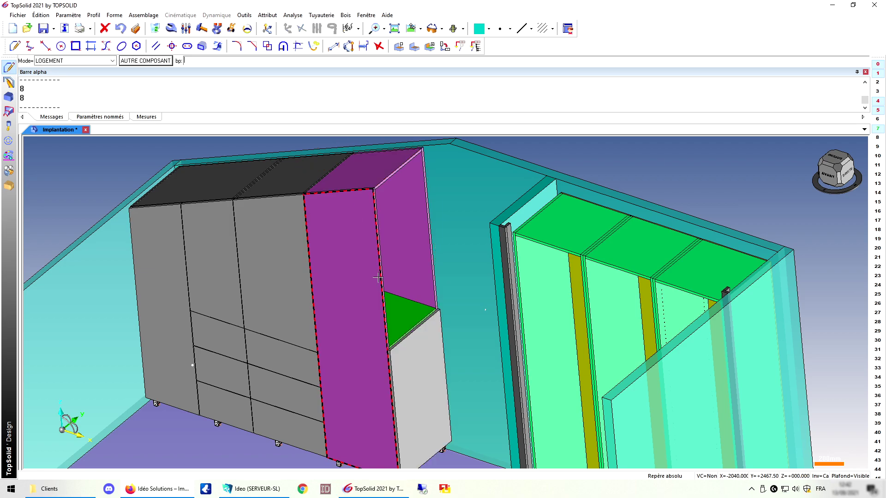
# Step: Choose the Porte_Applique component from Agencement, Facade_Sous_Rampant as the next component to include
pyautogui.click(157, 61)
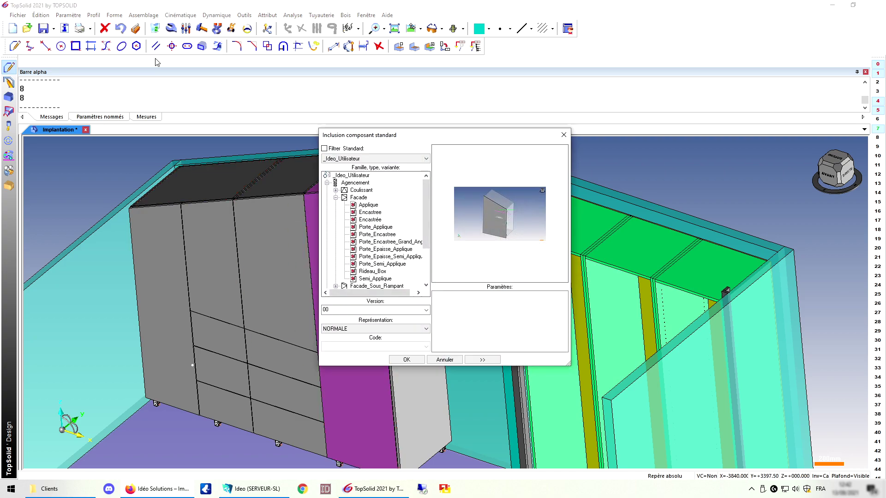
pyautogui.click(336, 198)
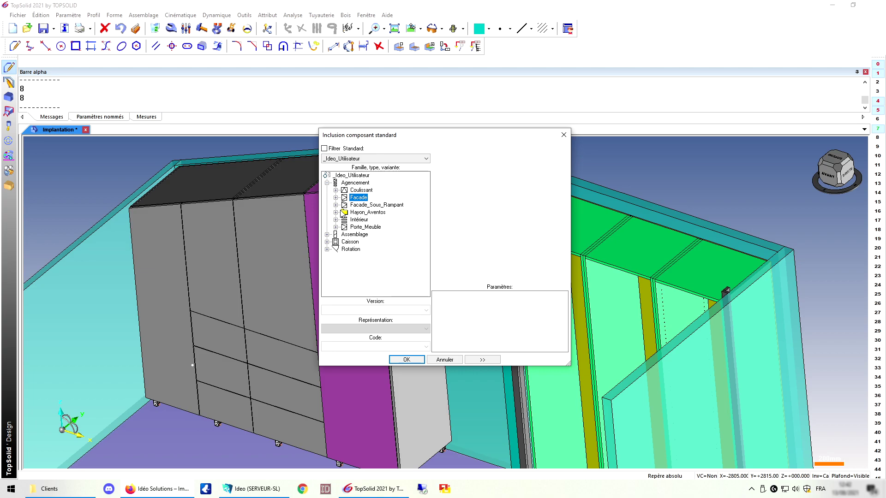
pyautogui.click(336, 206)
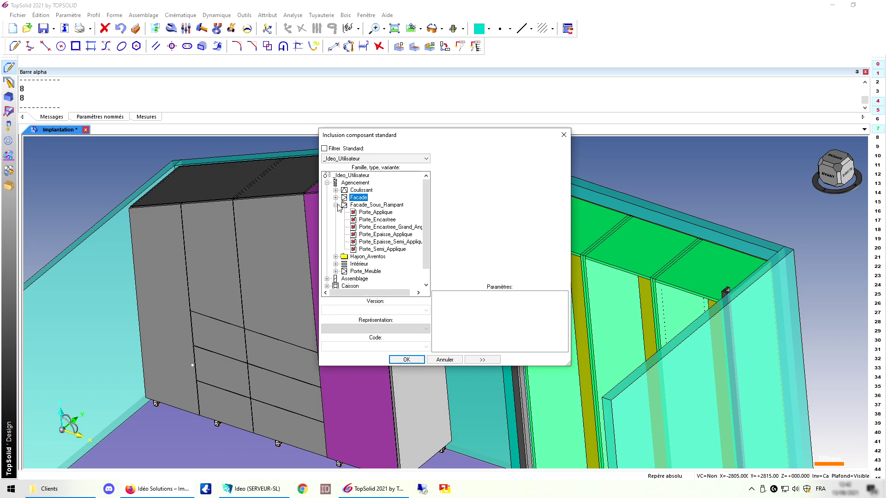
pyautogui.click(374, 212)
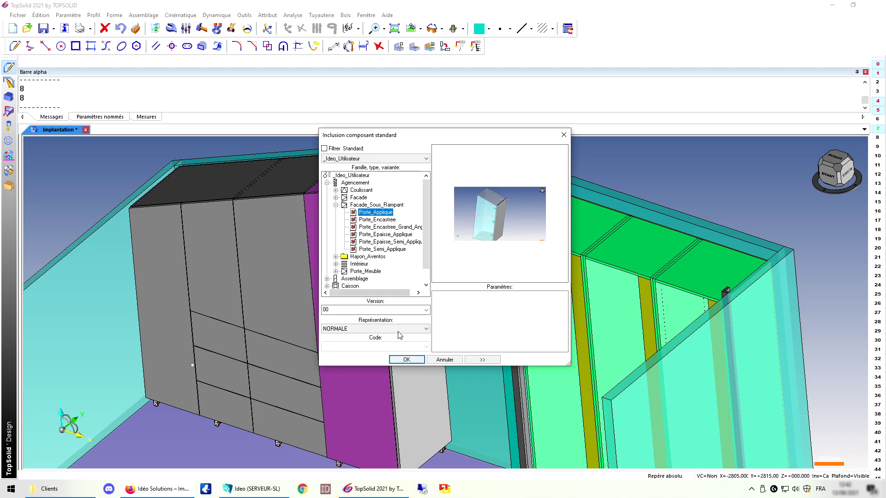
pyautogui.click(405, 359)
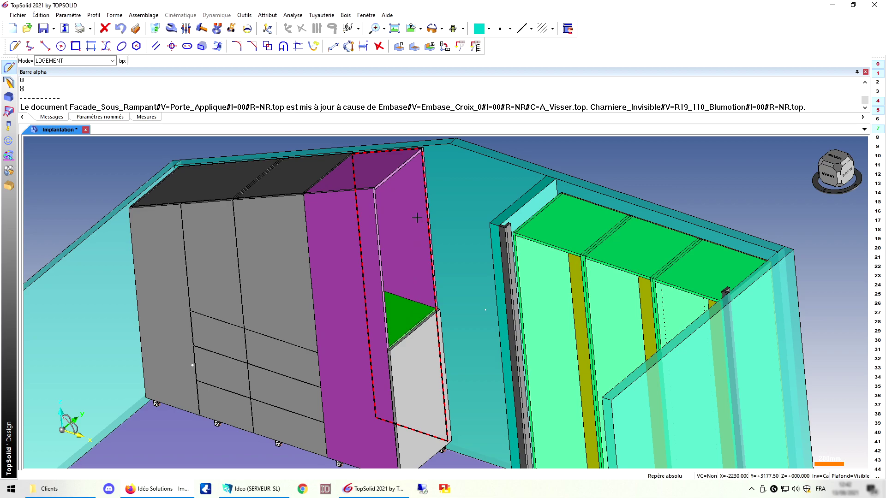
# Step: Place the sloped-ceiling door on the magenta carcass's compartment above the separator, with the hinges set to Charnières_à_Droite
pyautogui.click(416, 217)
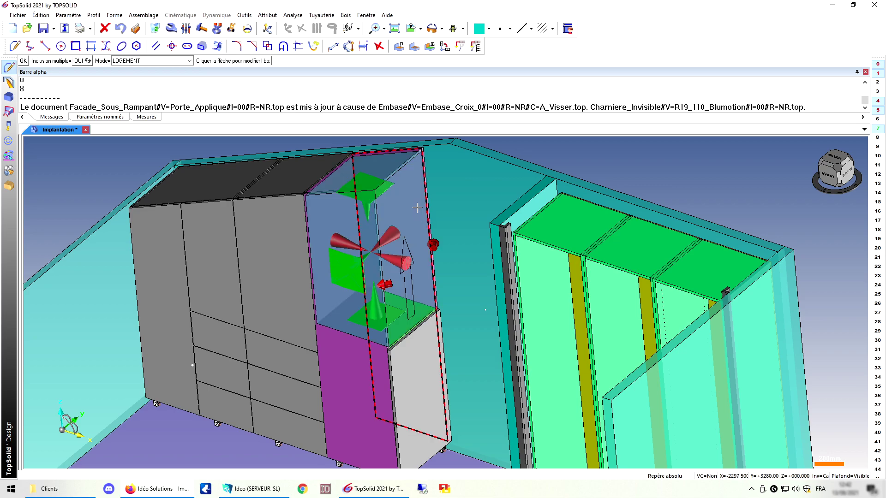
pyautogui.press('Return')
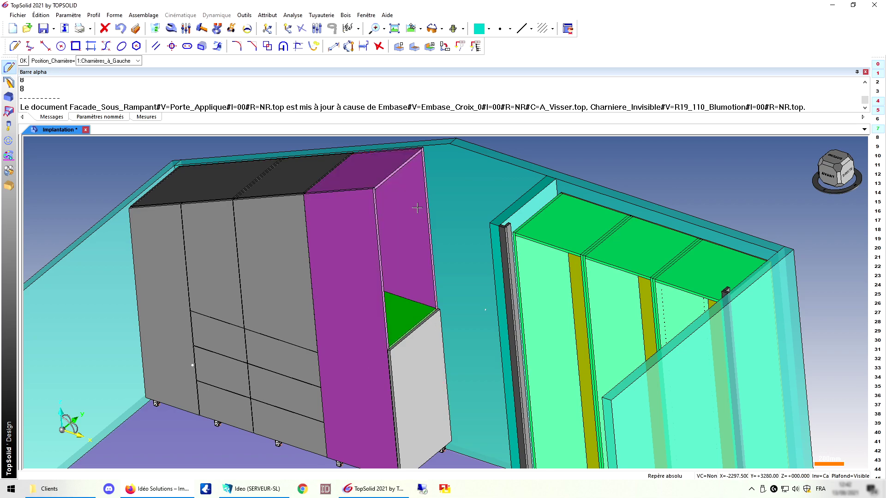
pyautogui.click(138, 60)
pyautogui.click(107, 71)
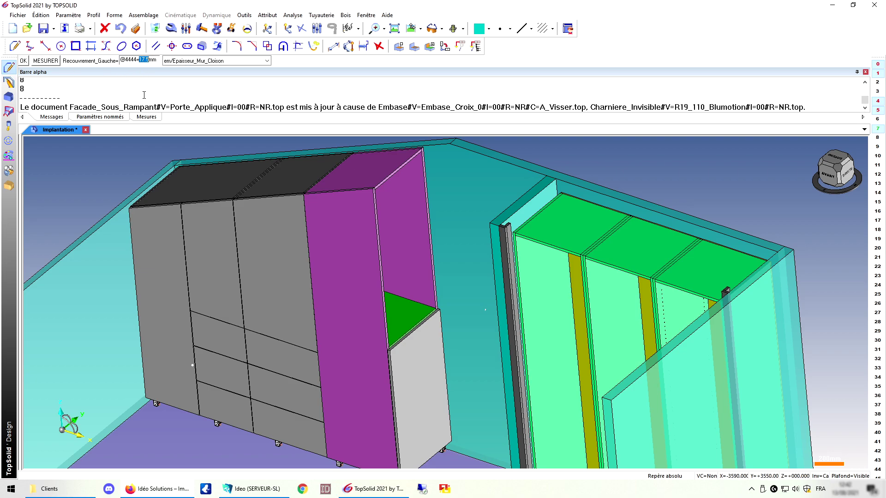
pyautogui.press('Return')
pyautogui.press('Return')
pyautogui.press('Return')
pyautogui.press('Return')
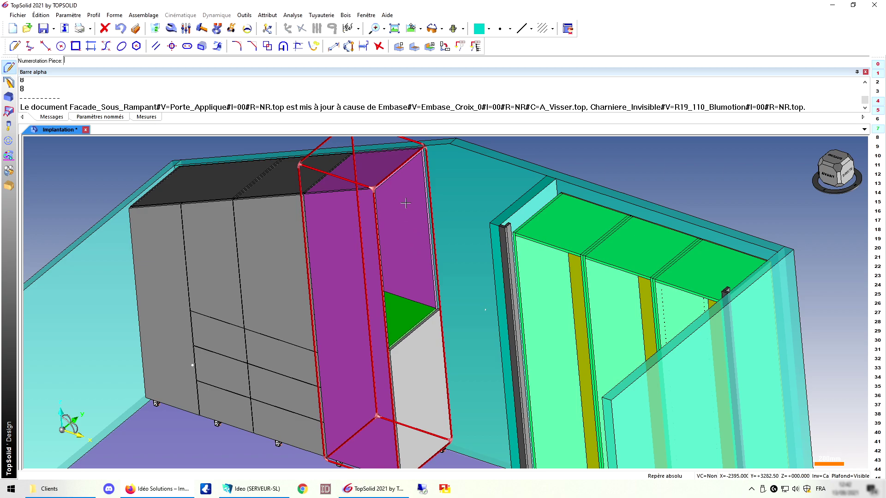
pyautogui.press('Return')
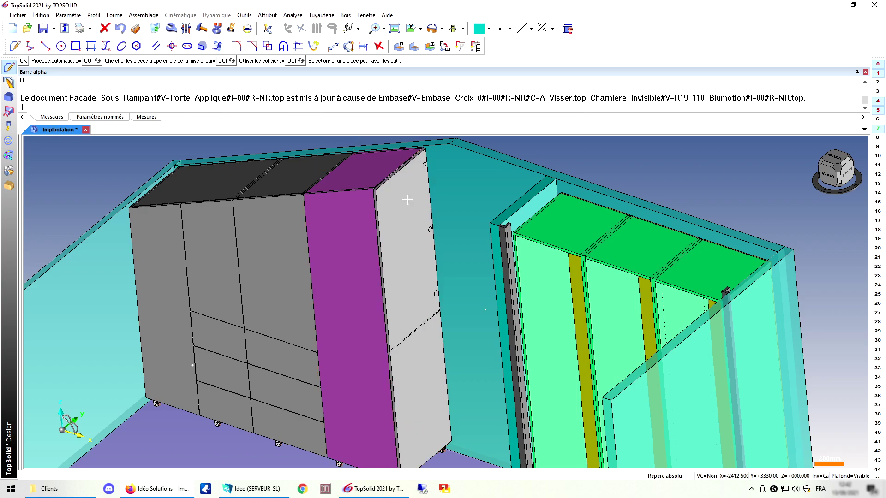
# Step: Examine how the upper door's top edge fits the magenta carcass and the sloped ceiling
pyautogui.scroll(5, 416, 199)
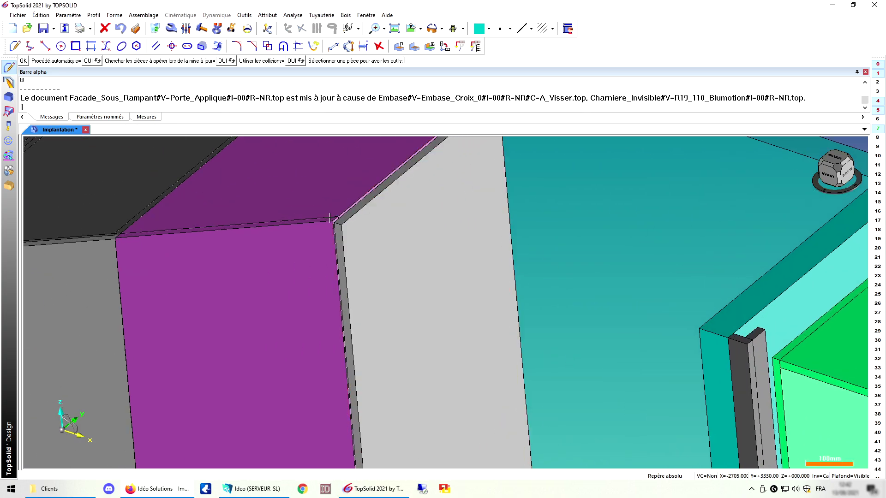
pyautogui.scroll(-1, 302, 273)
pyautogui.scroll(-2, 343, 226)
pyautogui.moveTo(278, 246); pyautogui.dragTo(300, 222, button='middle')
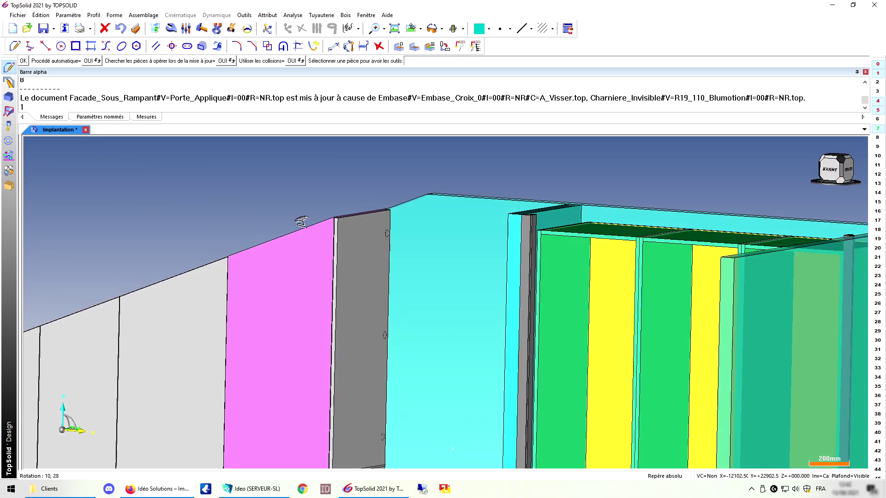
pyautogui.scroll(-1, 339, 221)
pyautogui.scroll(2, 338, 217)
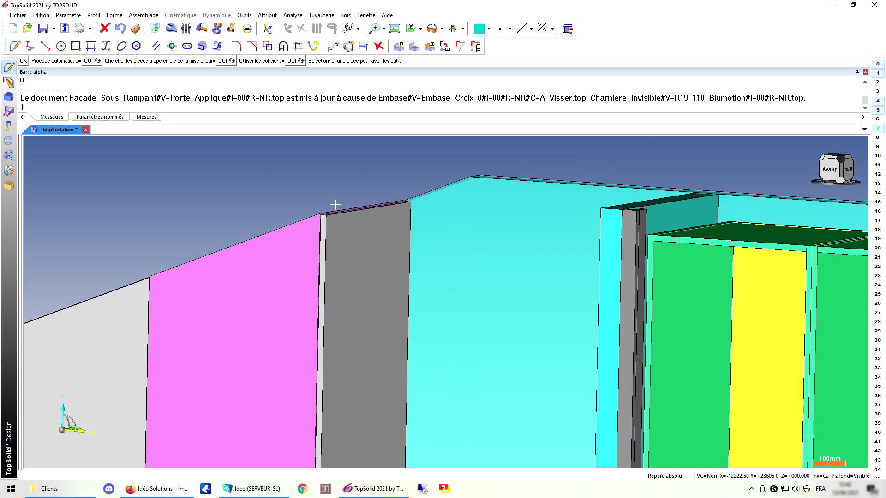
pyautogui.scroll(-2, 336, 204)
pyautogui.scroll(-2, 330, 208)
pyautogui.moveTo(259, 280); pyautogui.dragTo(245, 291, button='middle')
# Step: Step back to the upper door's Recouvrement_Bas entry, then complete the door's inclusion again
pyautogui.hotkey('ctrl', 'z')
pyautogui.hotkey('ctrl', 'z')
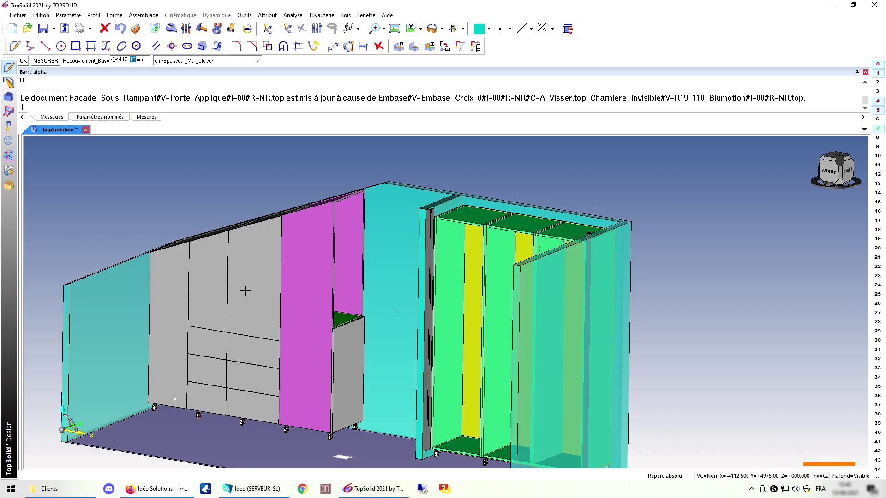
pyautogui.hotkey('ctrl', 'z')
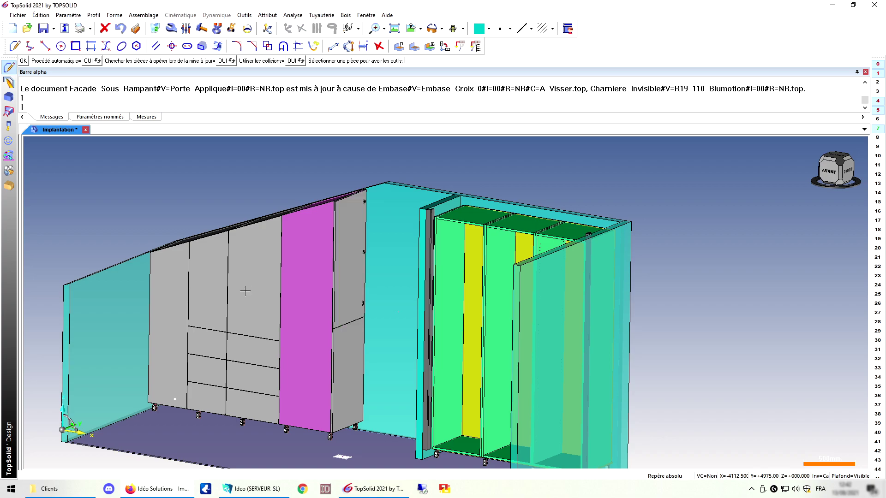
pyautogui.press('Escape')
# Step: Include centred Sep_Horizontale separators from Caisson, Corps_Meuble across the first two compartments of the green wardrobe
pyautogui.moveTo(245, 199)
pyautogui.mouseDown(button='middle')
pyautogui.moveTo(292, 227)
pyautogui.moveTo(240, 212)
pyautogui.moveTo(243, 193)
pyautogui.mouseUp(button='middle')
pyautogui.moveTo(166, 255); pyautogui.dragTo(350, 281, button='middle')
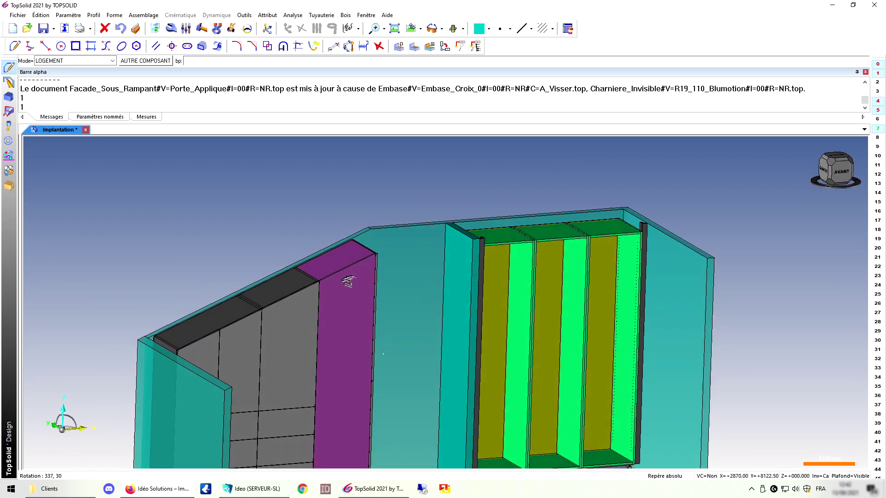
pyautogui.scroll(-3, 351, 282)
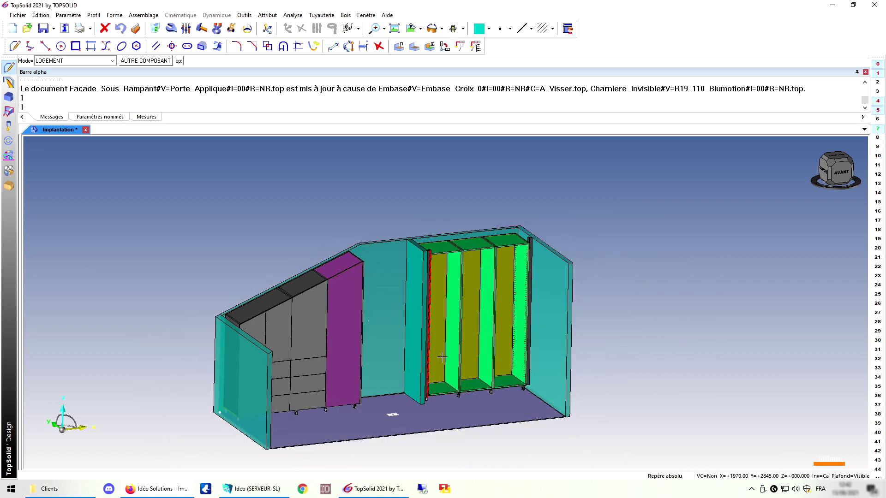
pyautogui.scroll(3, 508, 323)
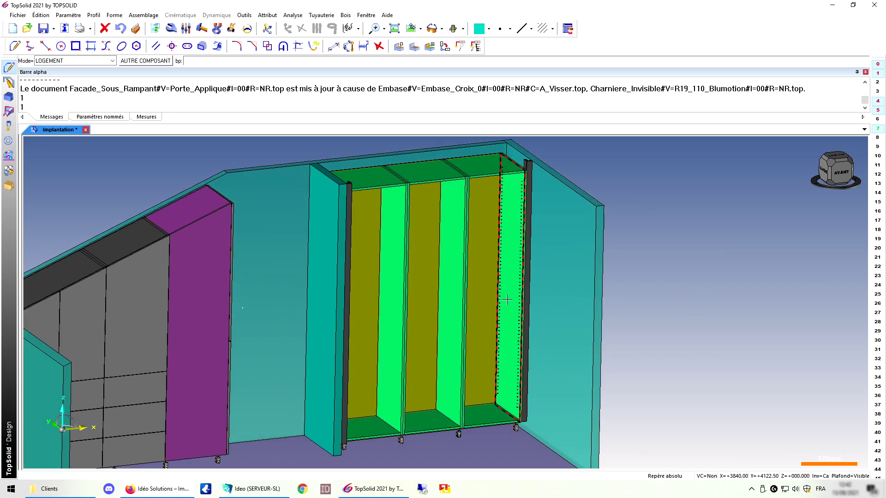
pyautogui.click(142, 60)
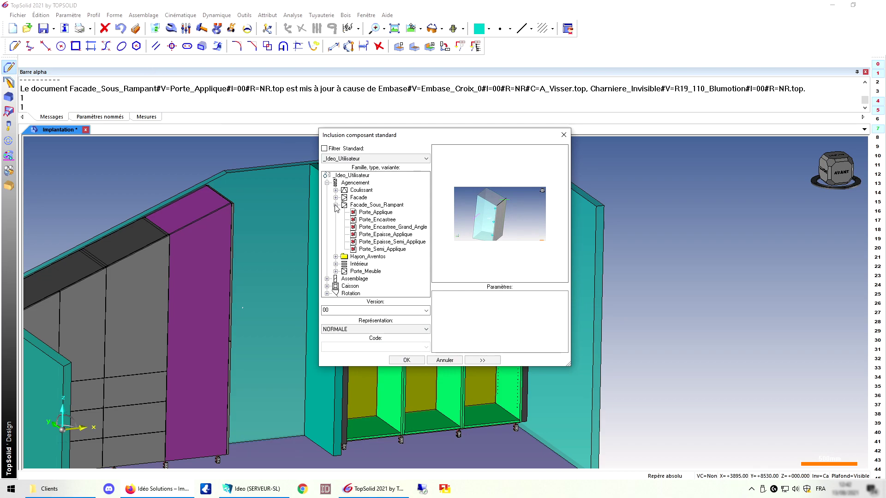
pyautogui.click(327, 287)
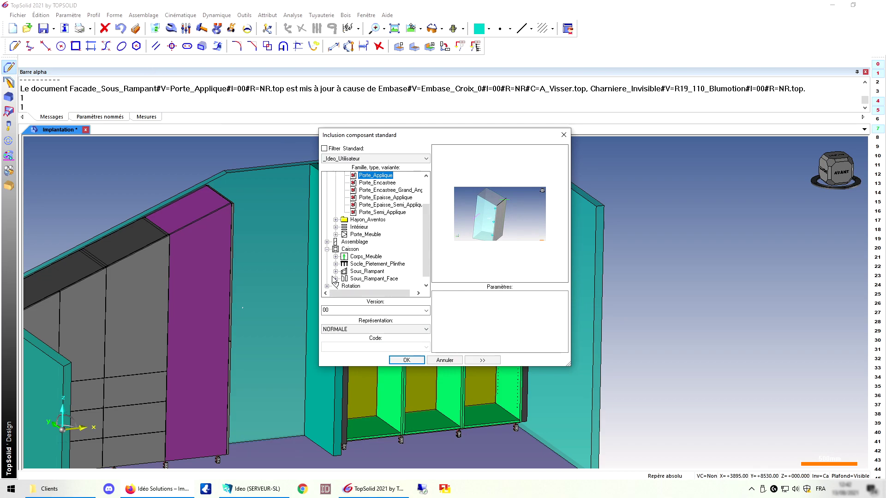
pyautogui.click(336, 262)
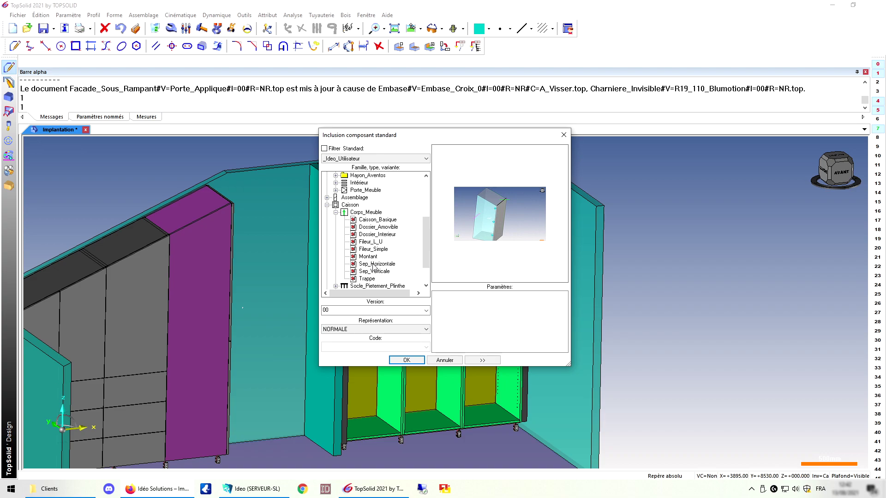
pyautogui.click(377, 264)
pyautogui.click(406, 360)
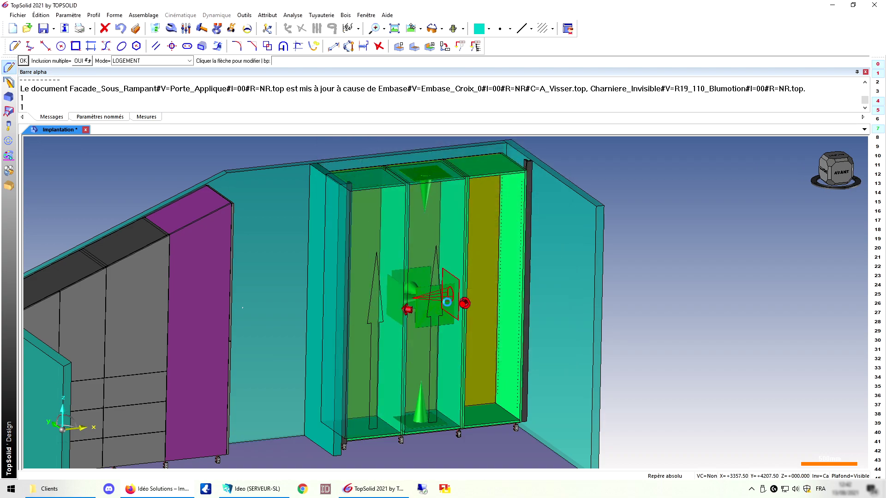
pyautogui.click(447, 302)
pyautogui.press('Return')
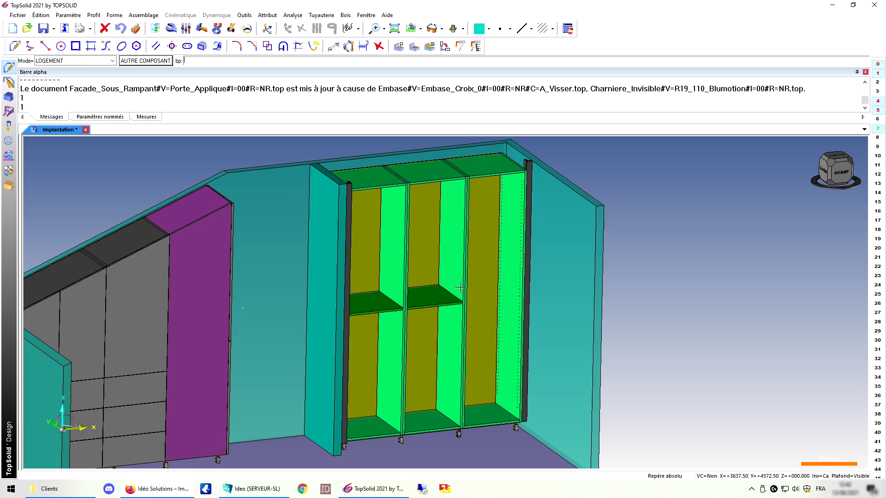
# Step: Add Penderie_Ronde hanging rails from Agencement, Intérieur to the upper and lower spaces of the green wardrobe's first two compartments
pyautogui.click(162, 64)
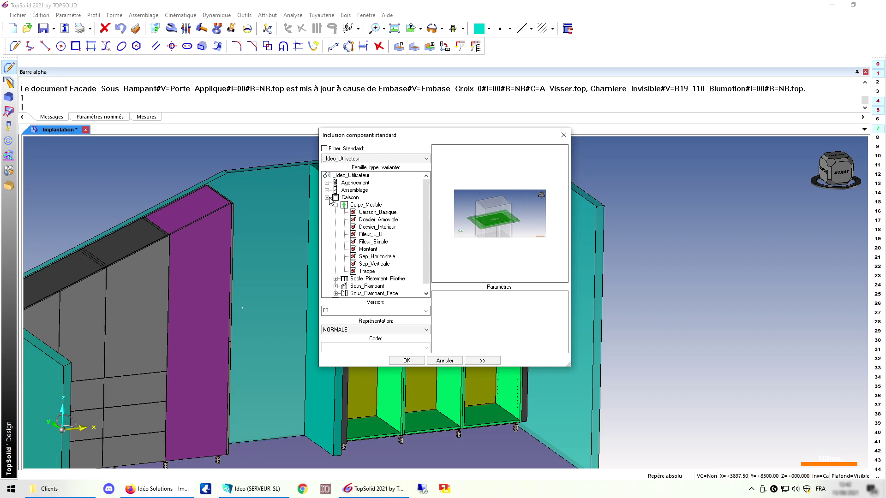
pyautogui.click(327, 183)
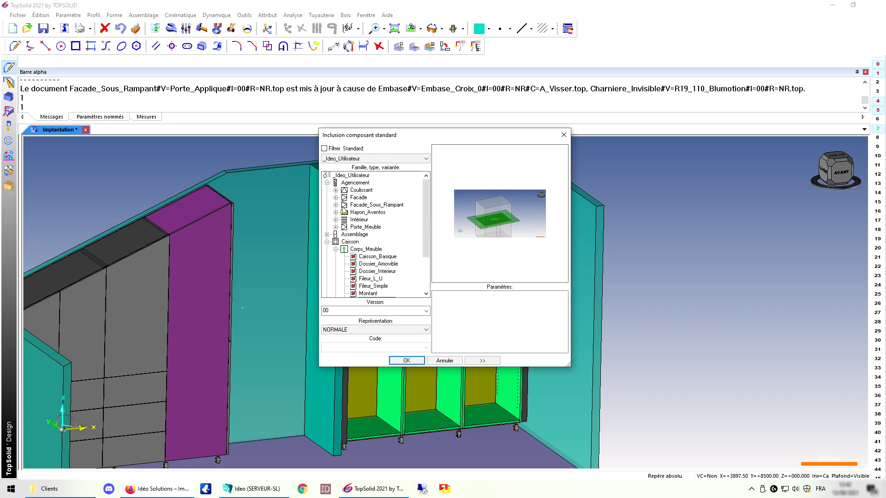
pyautogui.click(336, 220)
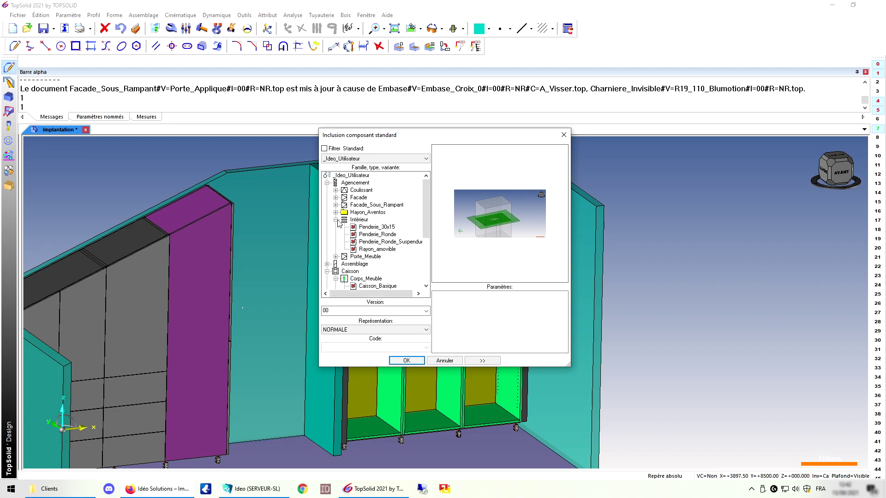
pyautogui.click(382, 235)
pyautogui.click(405, 361)
pyautogui.click(394, 232)
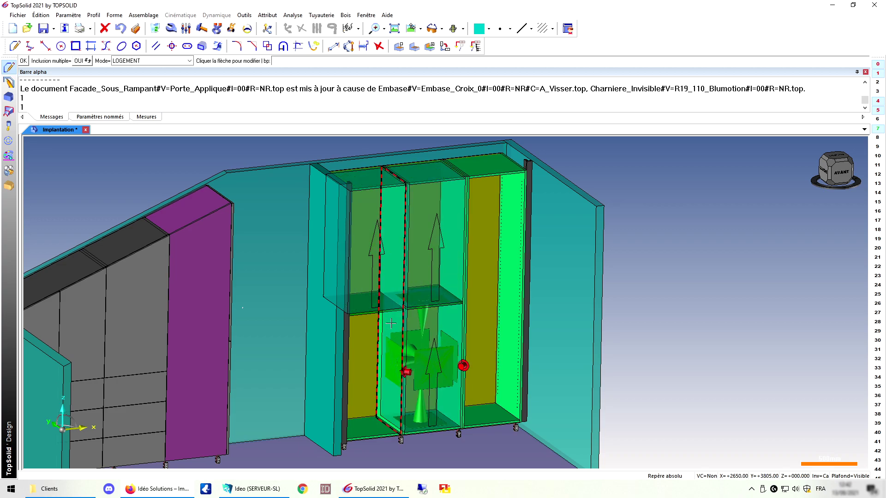
pyautogui.click(405, 372)
pyautogui.click(448, 301)
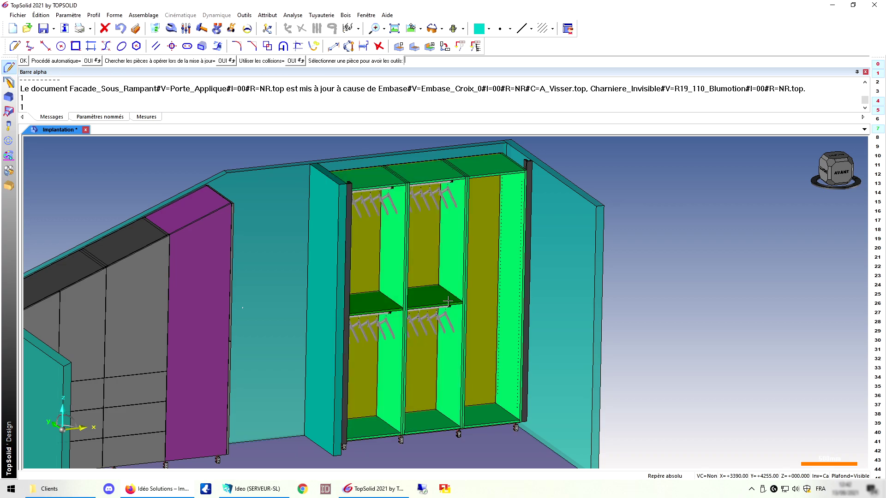
# Step: Include Sep_Horizontale separators near the bottom of the two lower hanging spaces, using an offset position instead of Position Centrée
pyautogui.moveTo(449, 293); pyautogui.dragTo(435, 277, button='middle')
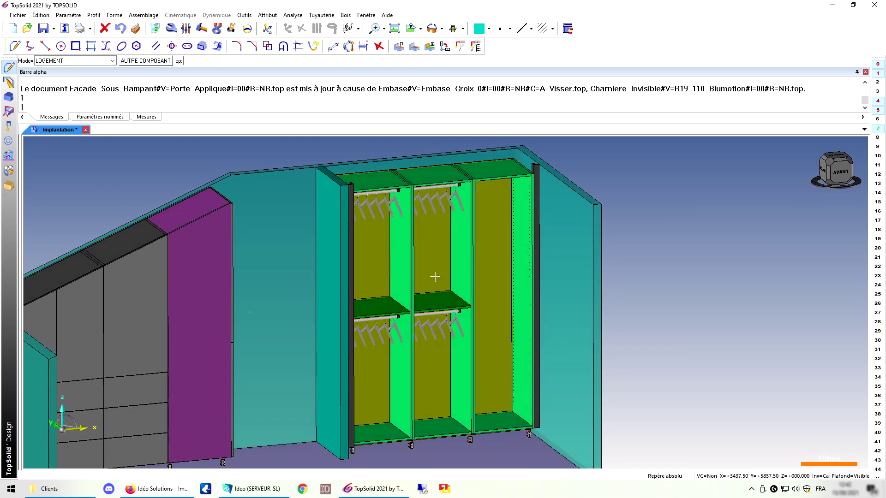
pyautogui.click(146, 61)
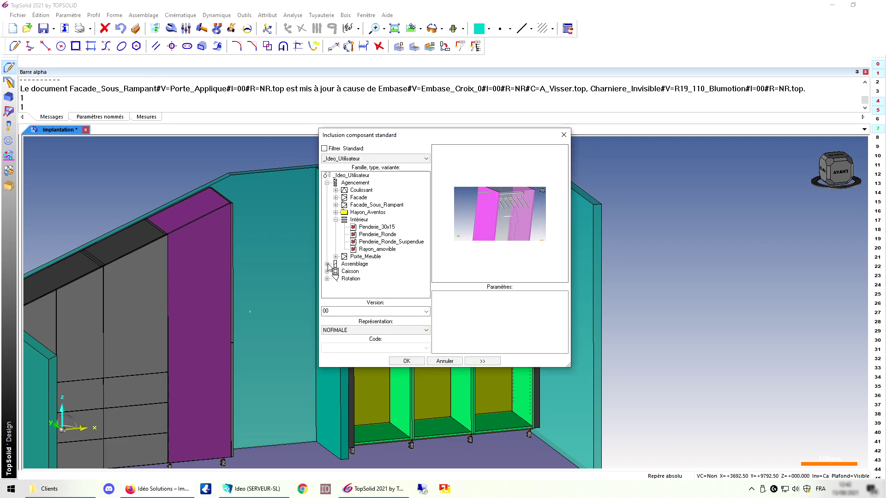
pyautogui.click(327, 271)
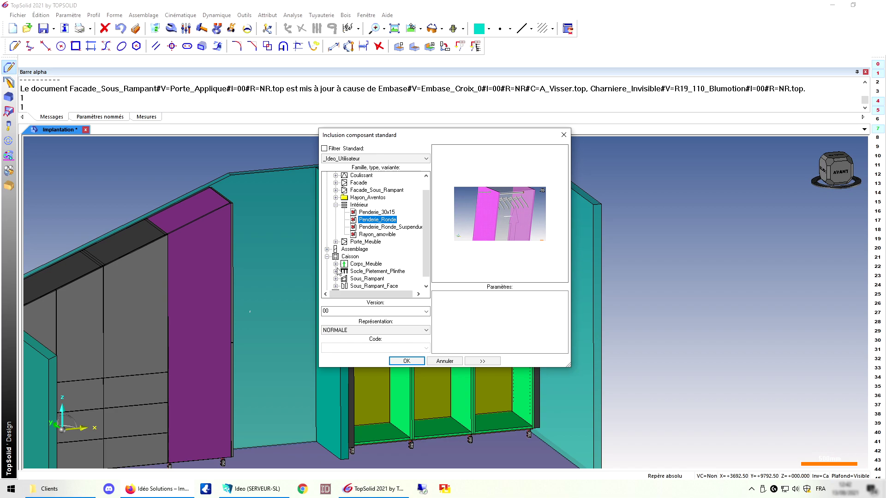
pyautogui.click(336, 264)
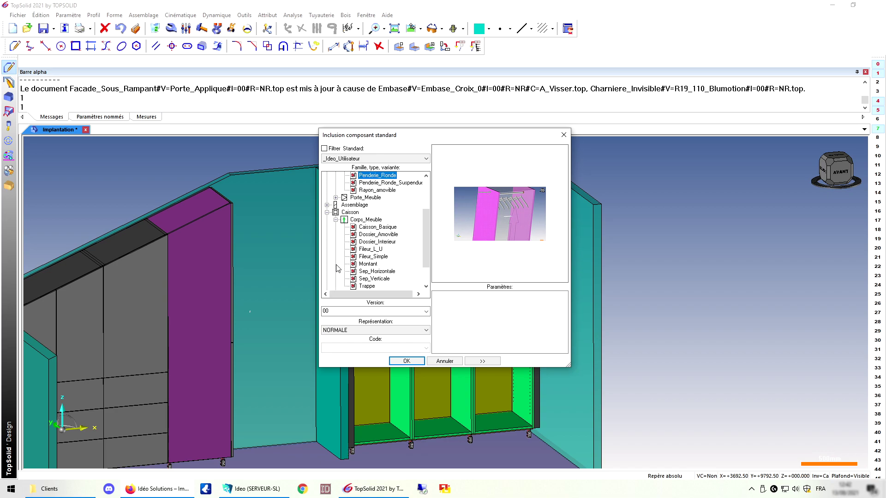
pyautogui.click(372, 271)
pyautogui.click(407, 361)
pyautogui.click(438, 359)
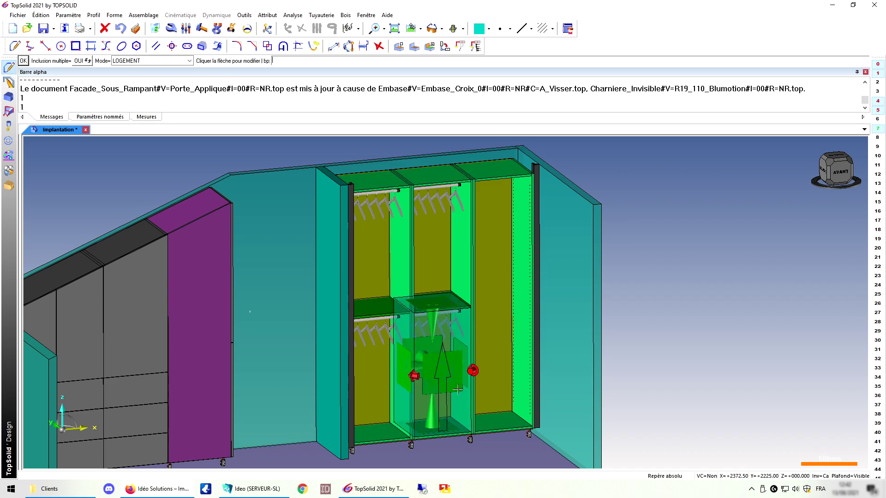
pyautogui.click(404, 402)
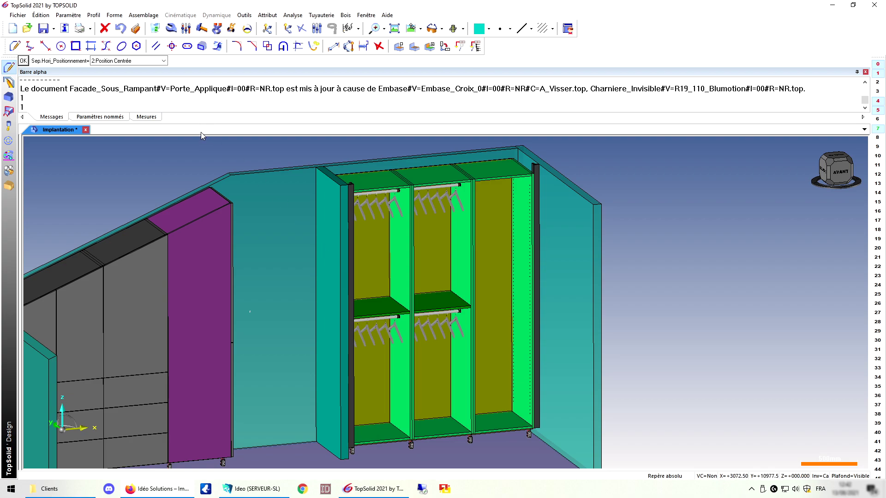
pyautogui.click(164, 60)
pyautogui.click(160, 70)
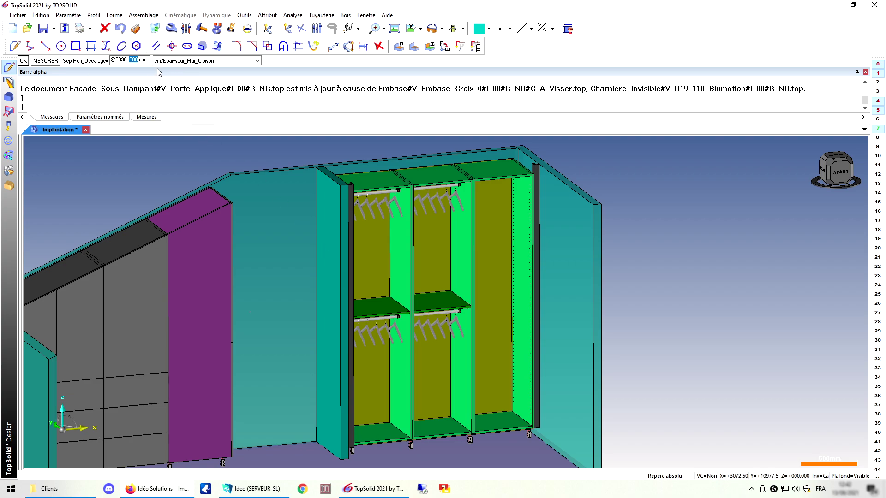
pyautogui.write('2')
pyautogui.press('Return')
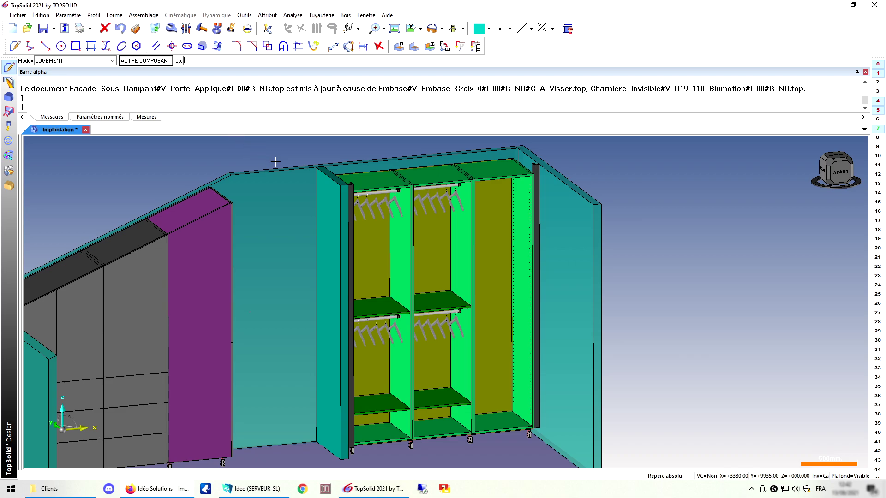
# Step: Choose the Applique component from Agencement, Facade as the next component to include
pyautogui.click(150, 61)
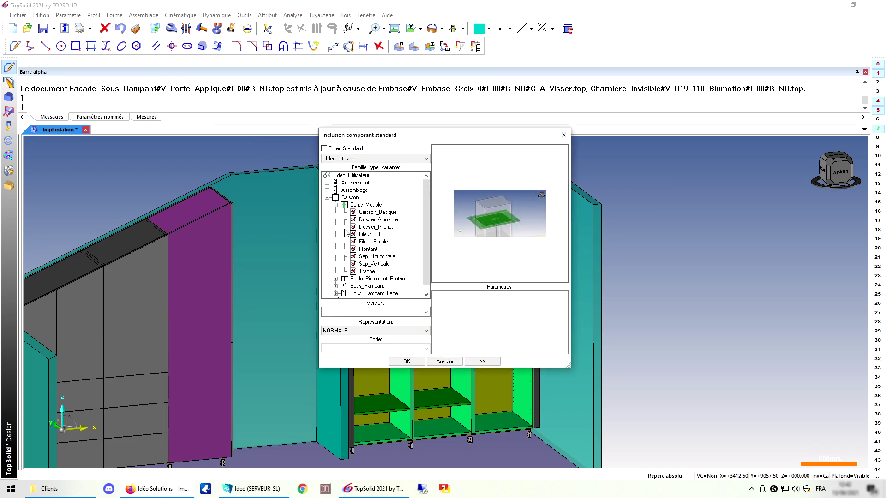
pyautogui.click(327, 183)
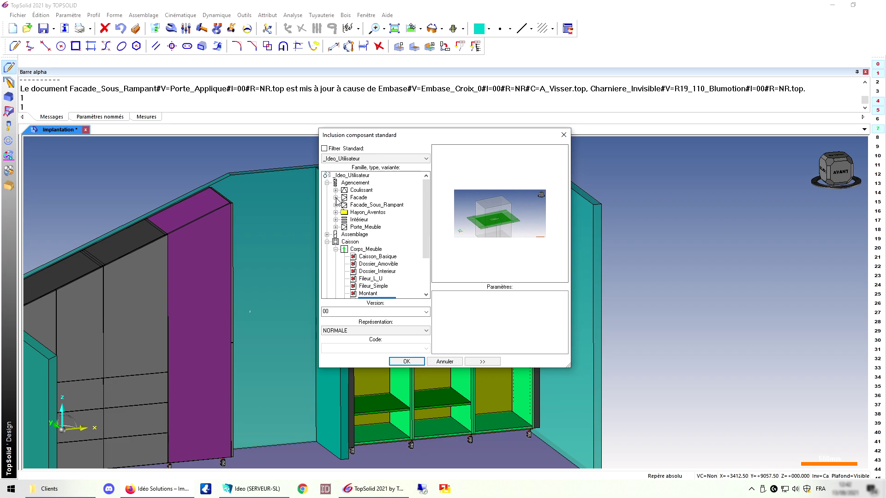
pyautogui.click(336, 198)
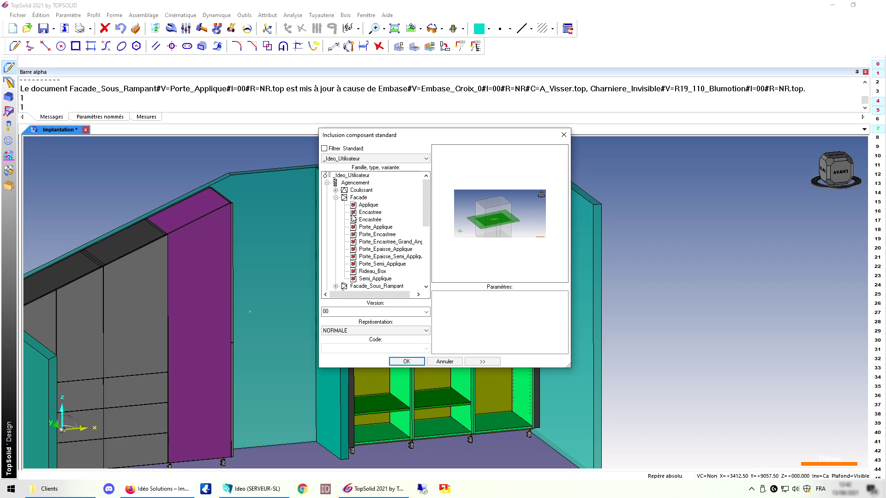
pyautogui.click(368, 205)
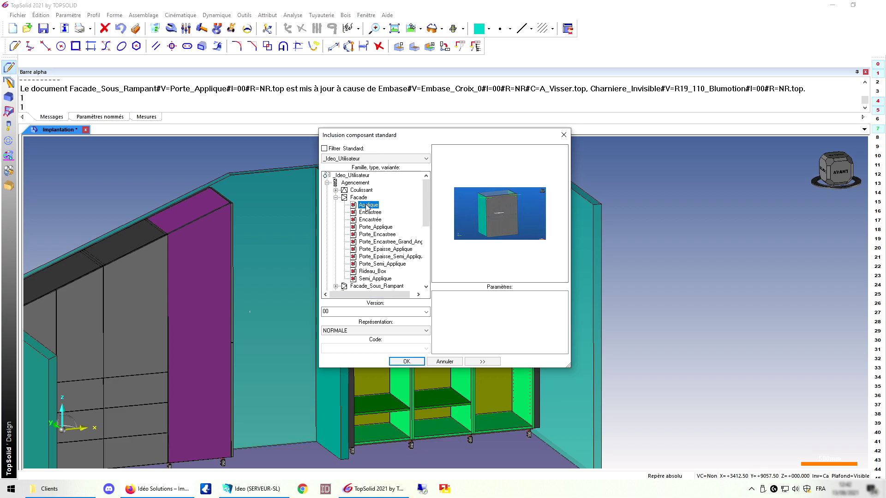
pyautogui.click(406, 361)
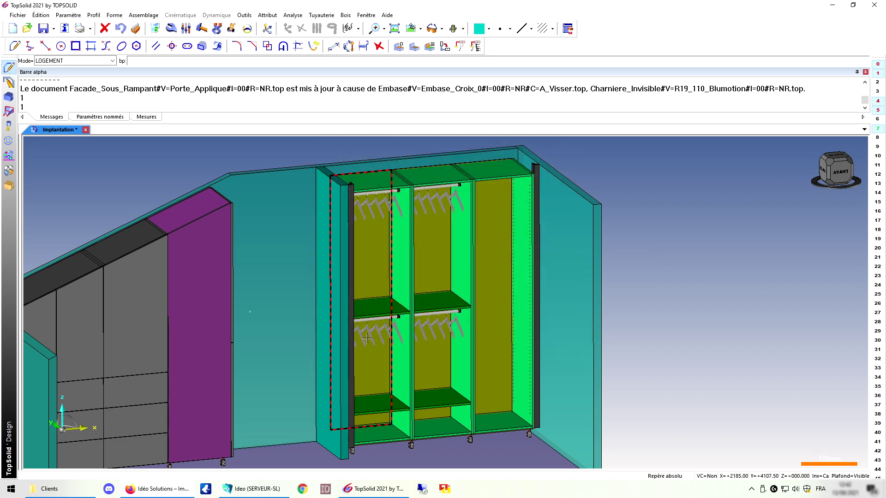
# Step: Define the front openings as the full rightmost compartment, the middle upper space, and the middle lower space down to the carcass bottom
pyautogui.click(520, 230)
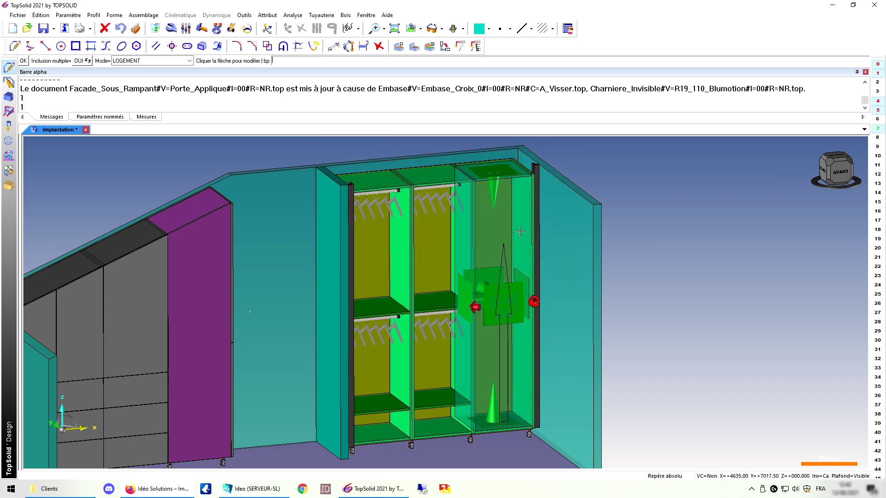
pyautogui.click(464, 237)
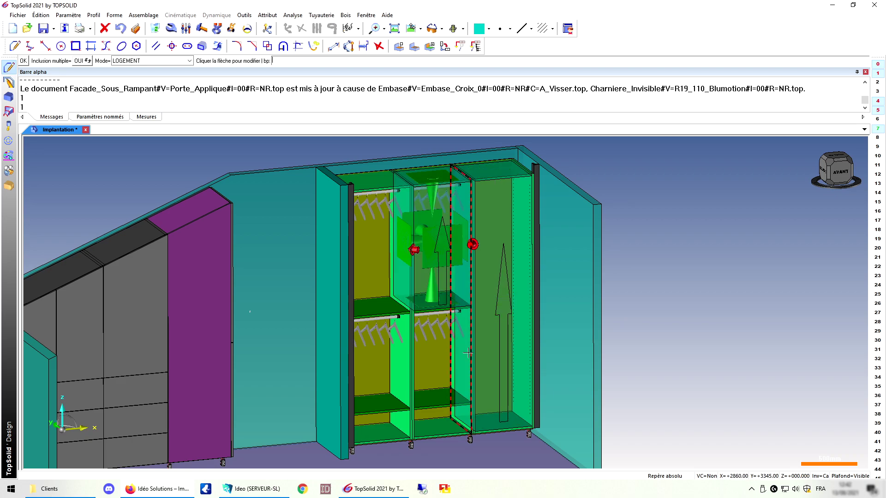
pyautogui.click(461, 360)
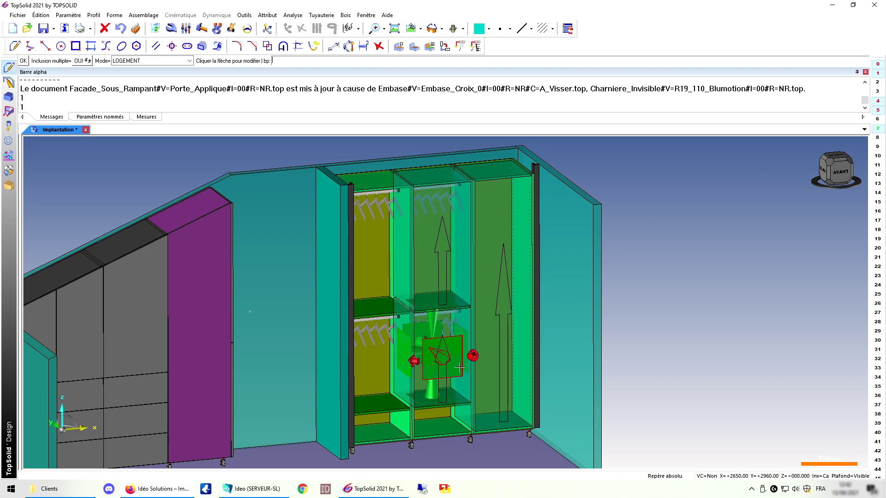
pyautogui.click(433, 390)
pyautogui.click(439, 420)
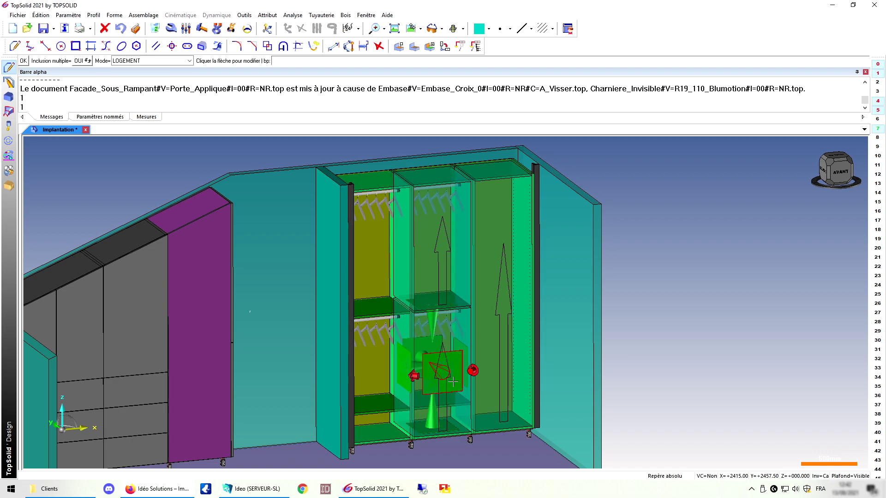
# Step: Complete the wardrobe fronts with Charnière_à_Droite and the -17.5 Meuble Cote à Cote Jeu 1.5mm left overlap
pyautogui.middleClick(457, 341)
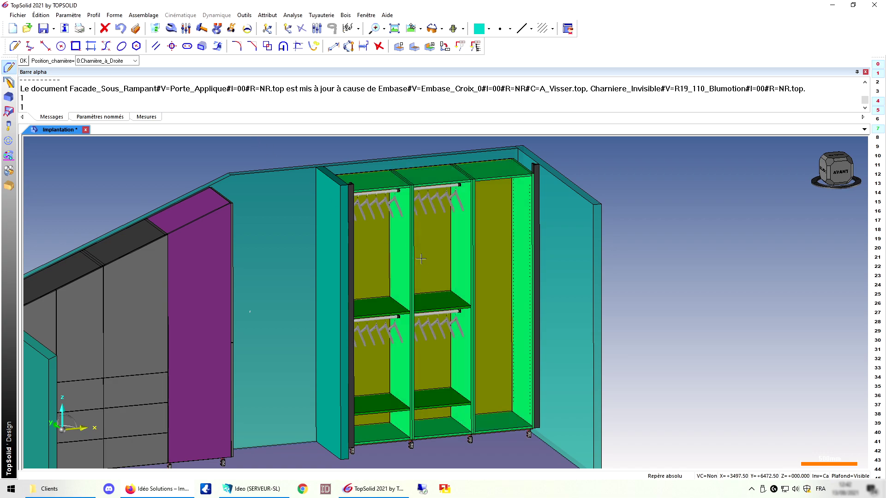
pyautogui.middleClick(457, 340)
pyautogui.middleClick(397, 224)
pyautogui.middleClick(398, 224)
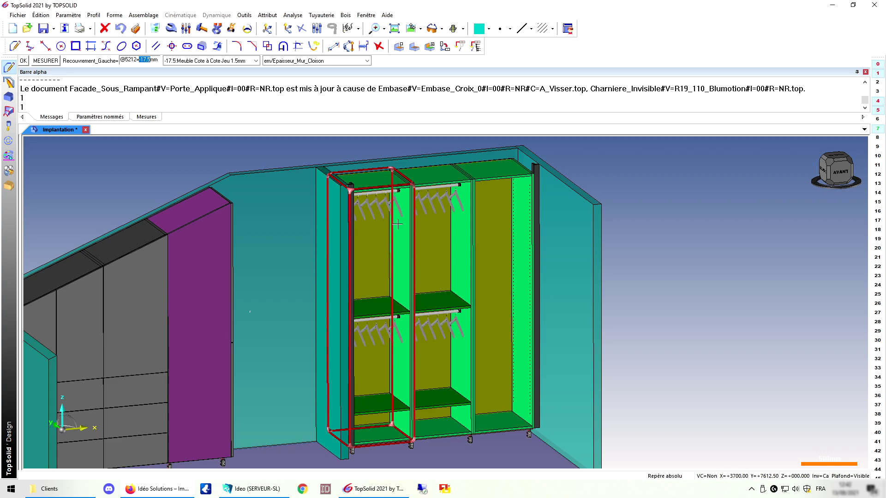
pyautogui.middleClick(397, 224)
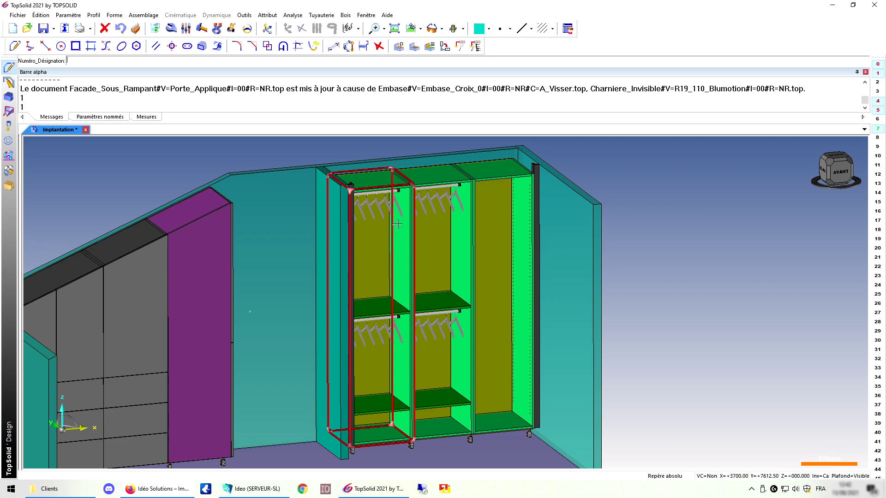
pyautogui.middleClick(397, 224)
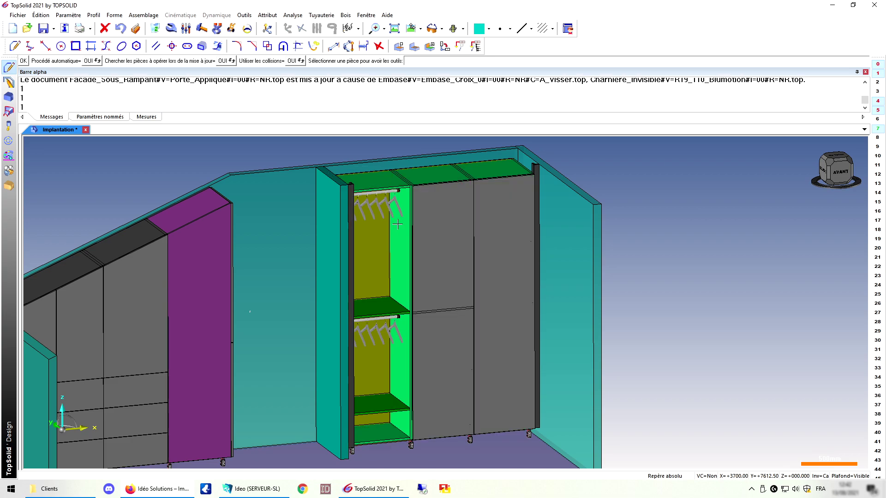
pyautogui.middleClick(444, 227)
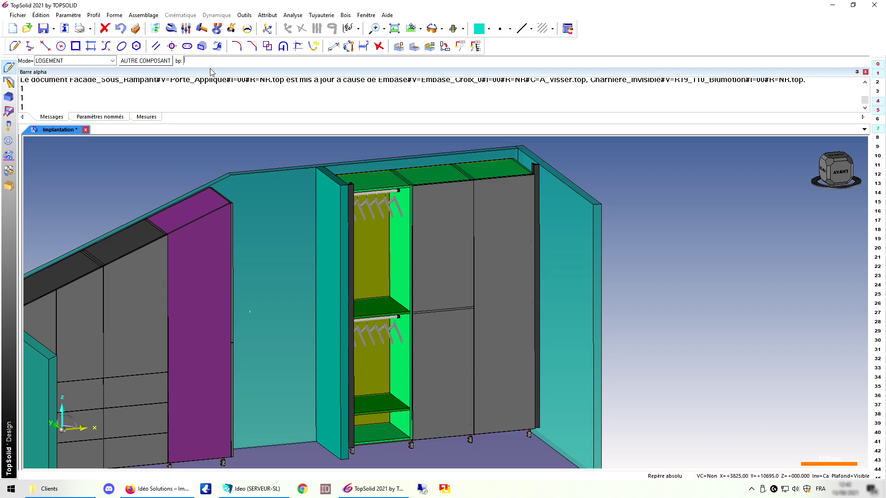
# Step: Modify the Recouvrement_Bas bottom overlap of the wardrobe's middle upper door to close the gap above the lower door
pyautogui.click(171, 29)
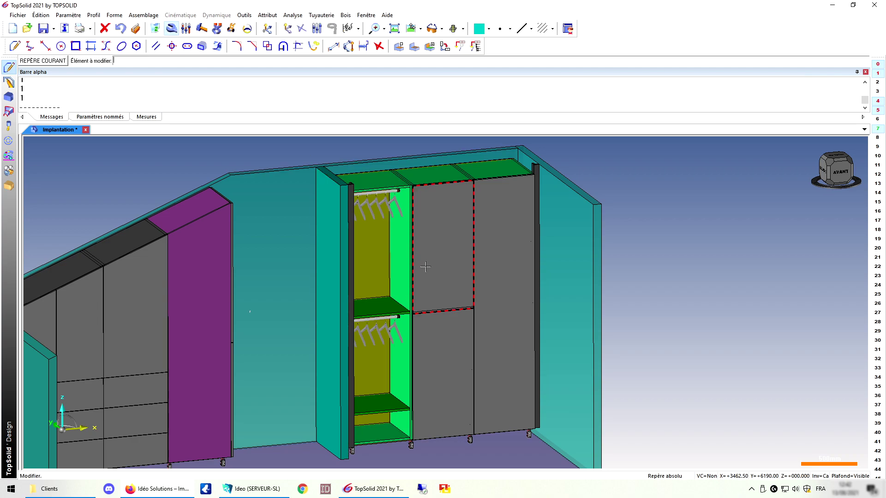
pyautogui.click(452, 255)
pyautogui.click(134, 61)
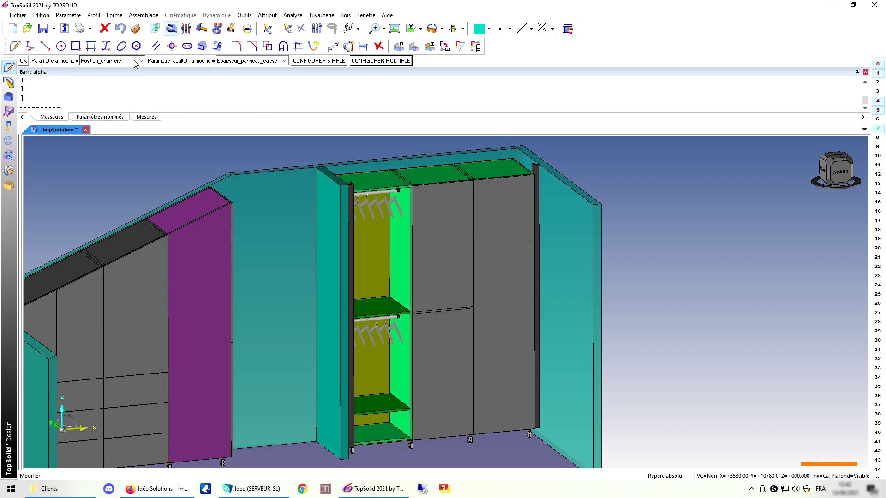
pyautogui.click(141, 61)
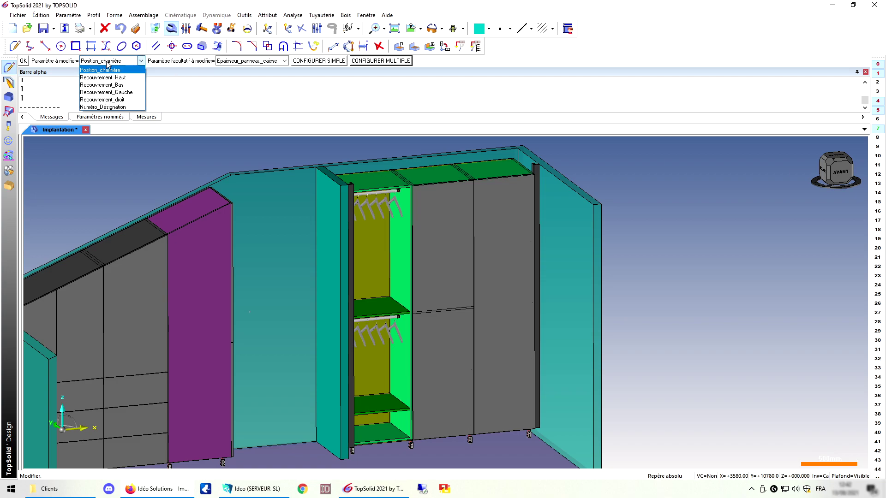
pyautogui.click(113, 83)
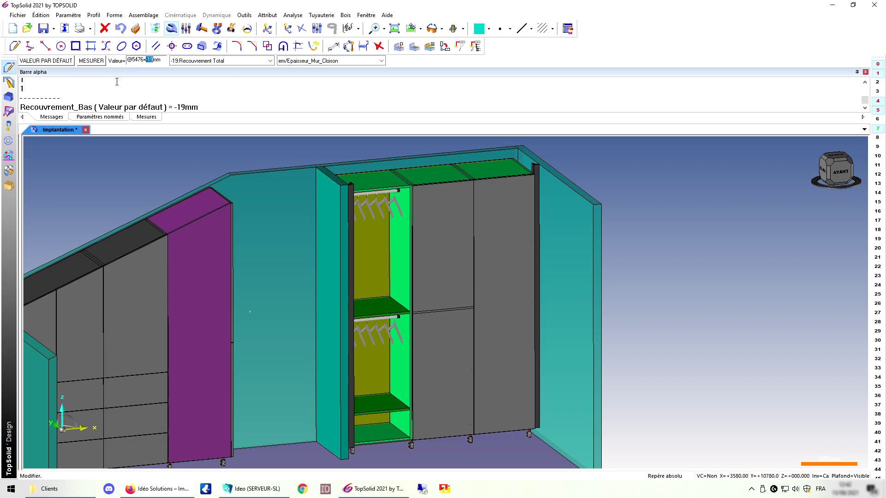
pyautogui.press('Return')
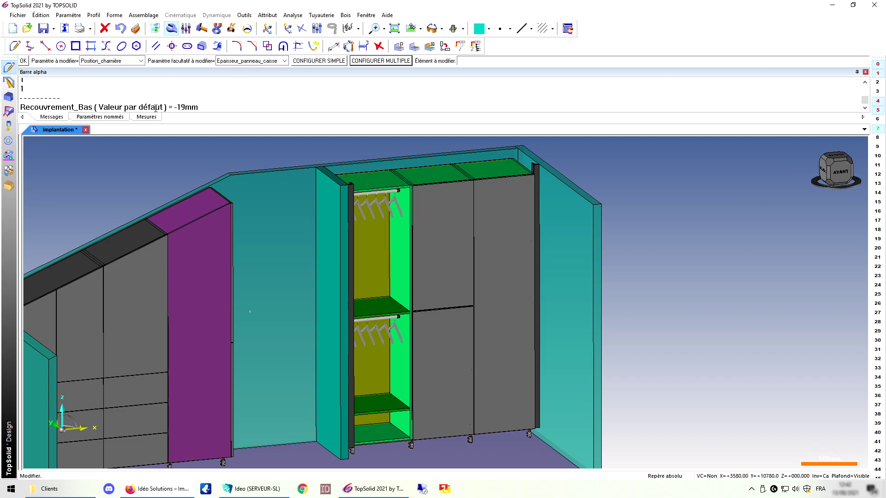
pyautogui.click(137, 61)
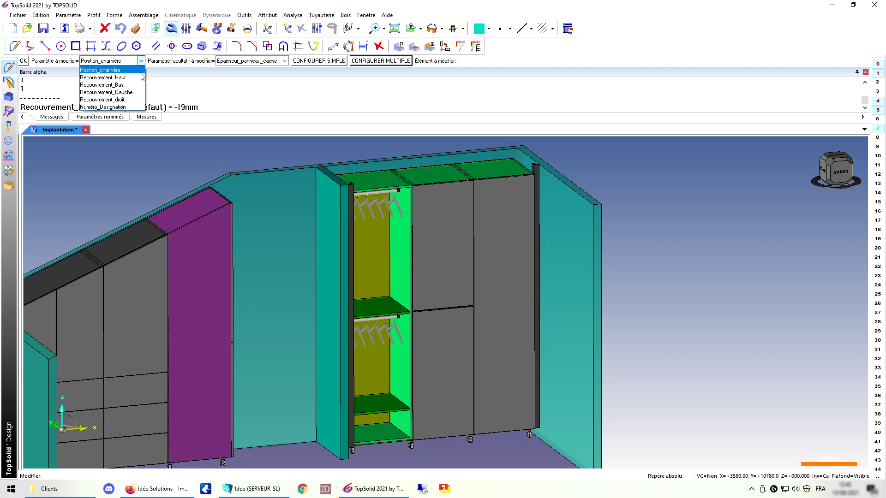
pyautogui.scroll(5, 464, 193)
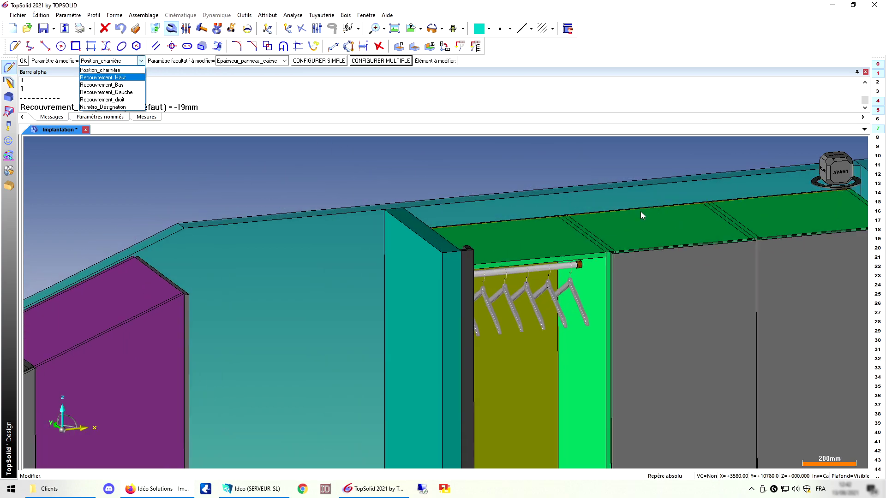
pyautogui.scroll(-5, 642, 211)
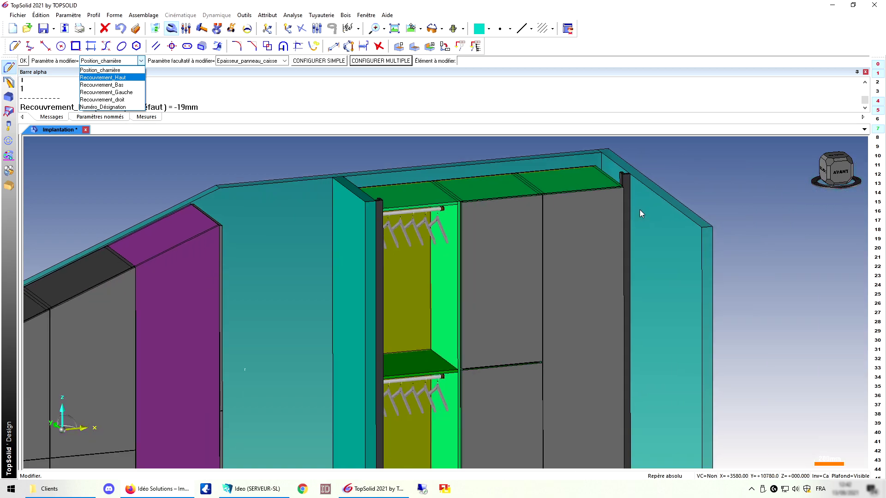
pyautogui.scroll(-1, 517, 269)
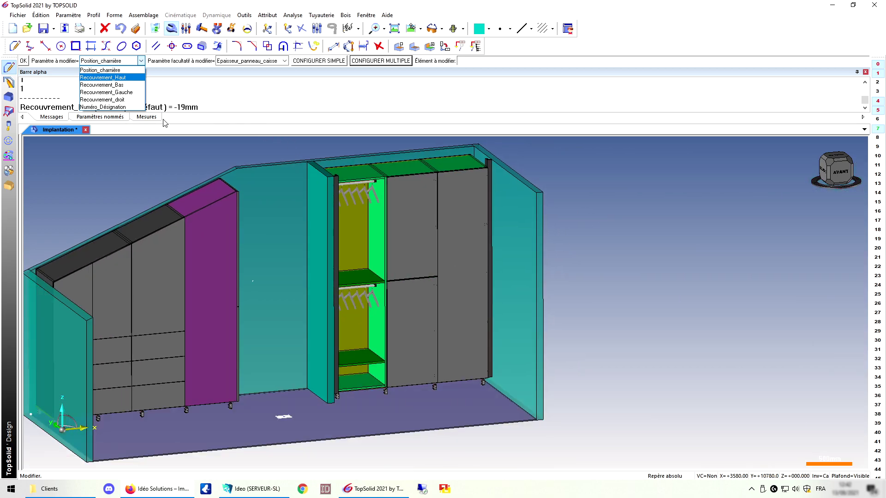
pyautogui.click(24, 61)
pyautogui.click(24, 61)
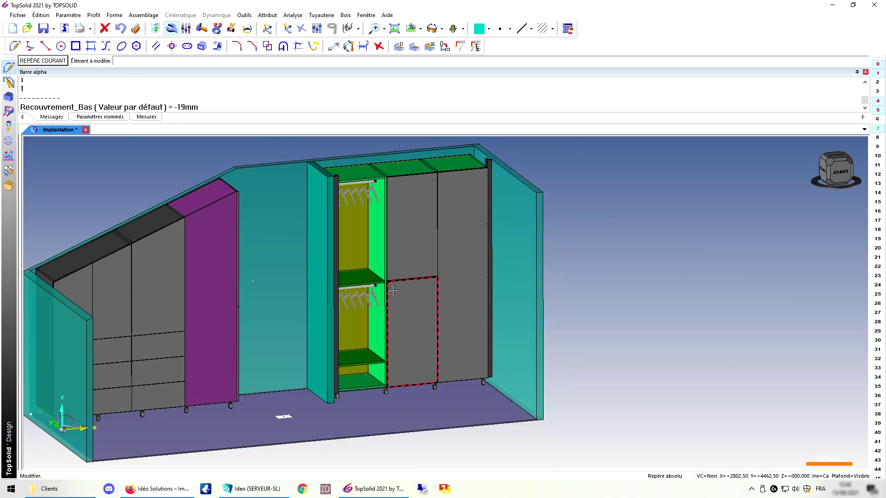
# Step: Display the fitted room in a shaded mode that shows the real material textures
pyautogui.scroll(2, 406, 292)
pyautogui.scroll(3, 406, 292)
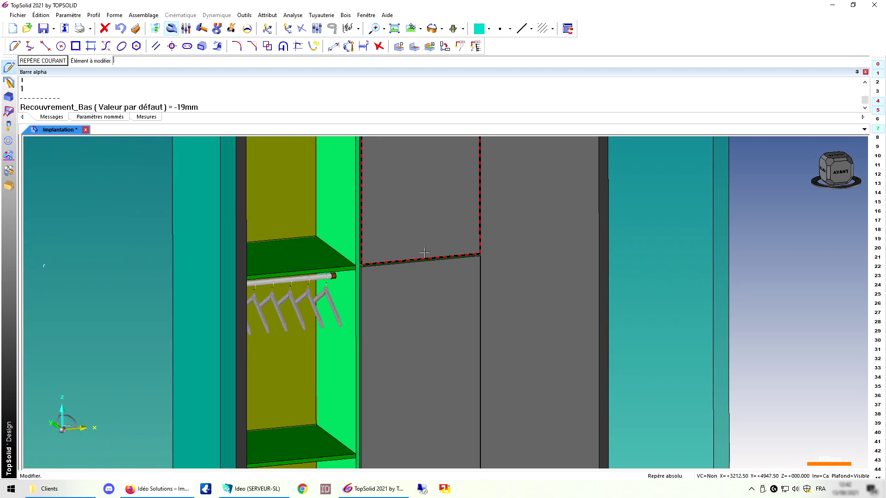
pyautogui.scroll(2, 395, 261)
pyautogui.click(463, 31)
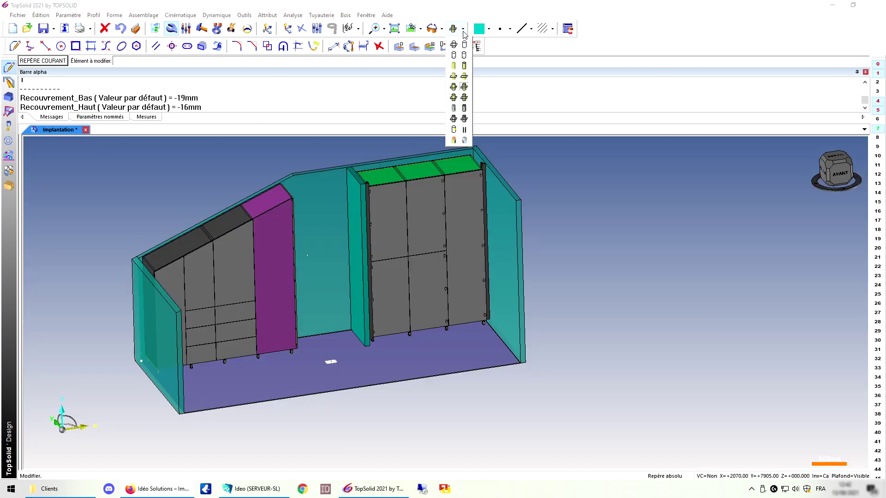
pyautogui.click(466, 106)
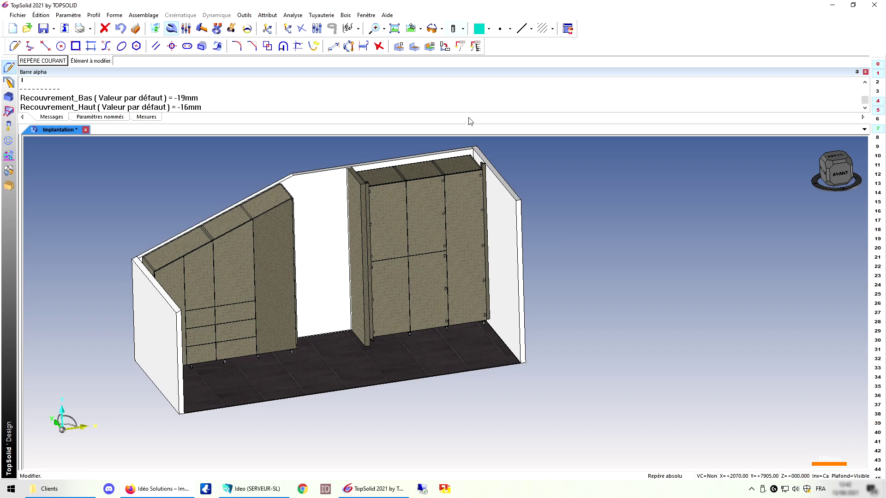
pyautogui.moveTo(383, 211)
pyautogui.mouseDown(button='middle')
pyautogui.moveTo(265, 234)
pyautogui.moveTo(385, 210)
pyautogui.mouseUp(button='middle')
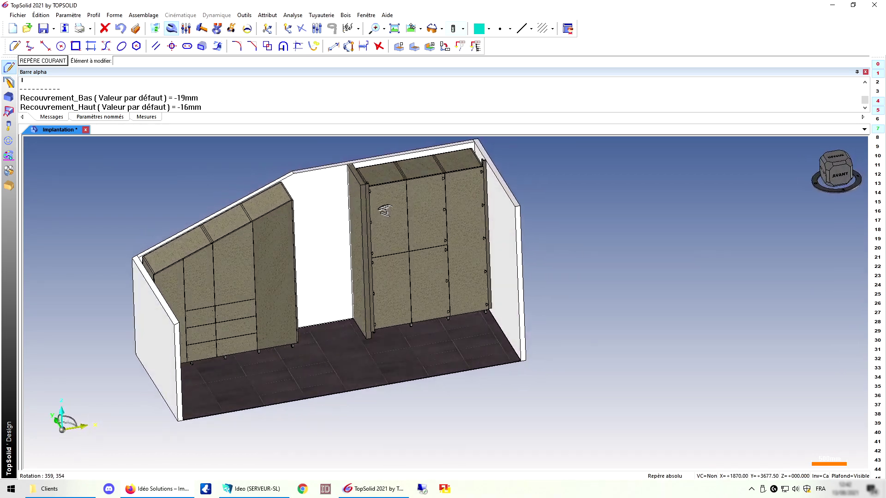
# Step: In the material configurator, select all parts of type Facade and apply the Mélaminé panel material to them
pyautogui.click(347, 16)
pyautogui.moveTo(399, 293)
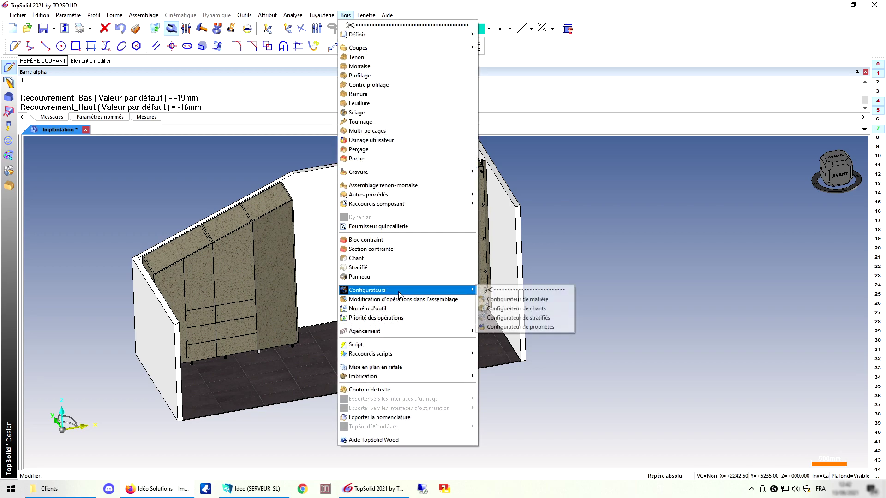
pyautogui.click(531, 299)
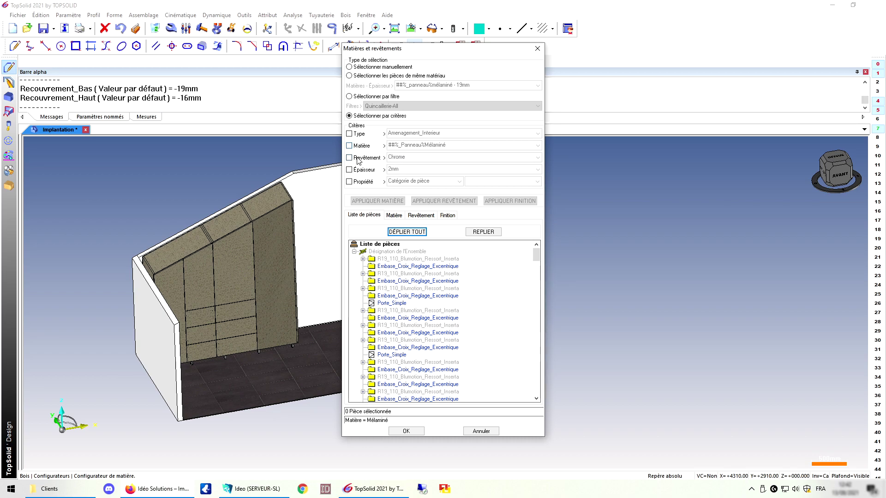
pyautogui.click(356, 134)
pyautogui.click(404, 133)
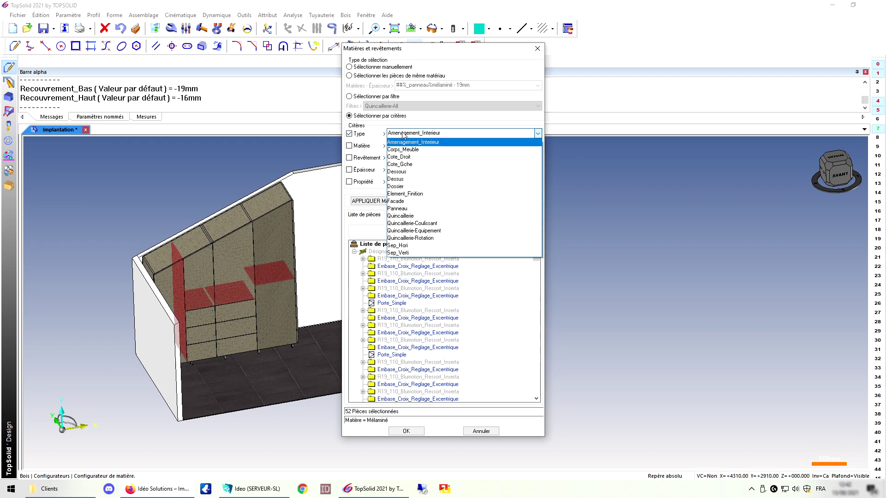
pyautogui.click(396, 202)
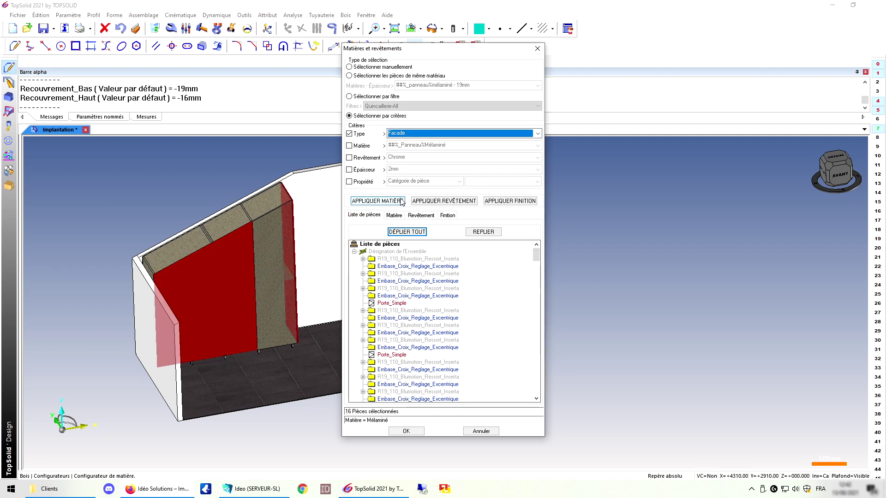
pyautogui.moveTo(430, 51); pyautogui.dragTo(643, 50)
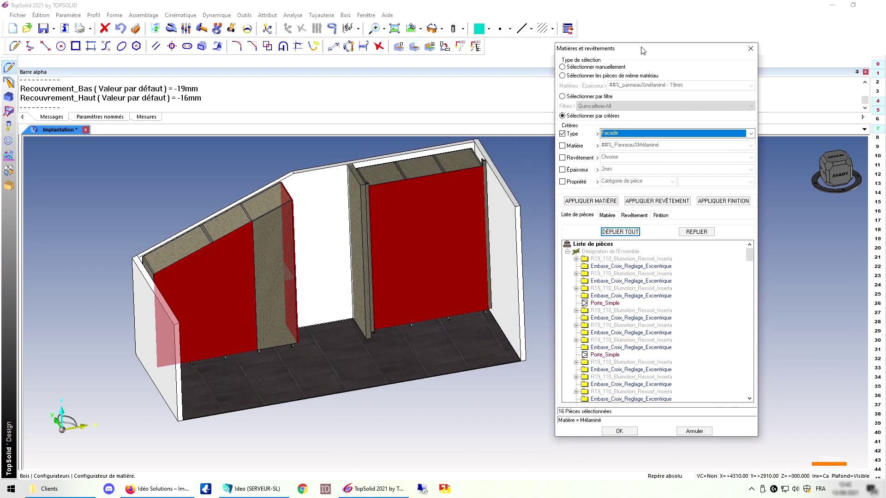
pyautogui.click(607, 216)
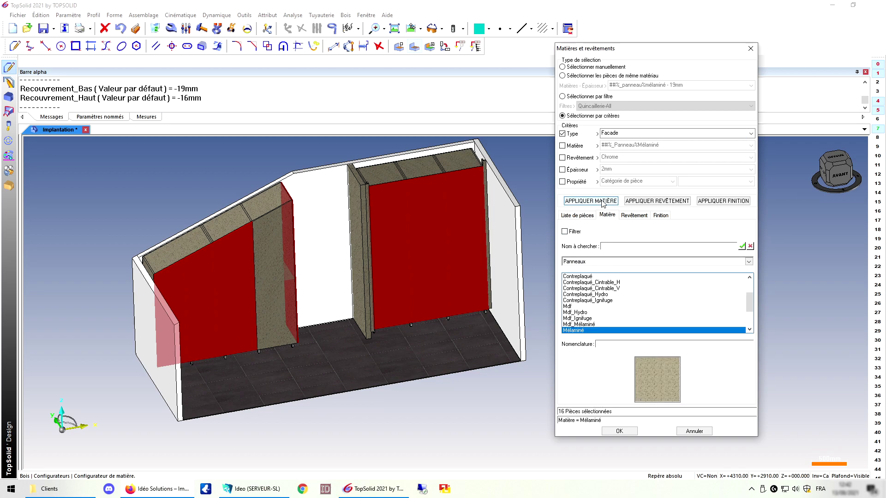
pyautogui.click(602, 203)
# Step: Apply the H1180_ST37_Chêne Halifax naturel coating from Egger 20-22_Bois to the selected front panels
pyautogui.click(634, 217)
pyautogui.click(601, 262)
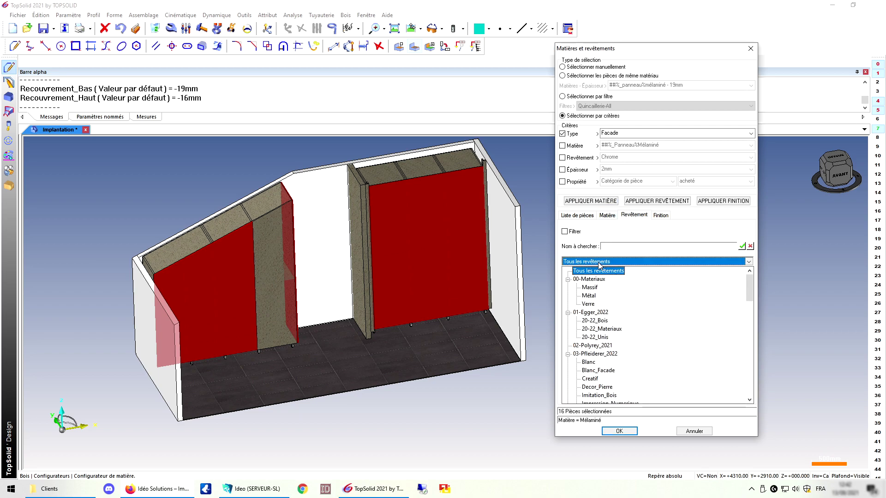
pyautogui.click(602, 321)
pyautogui.scroll(-2, 602, 307)
pyautogui.scroll(-1, 601, 306)
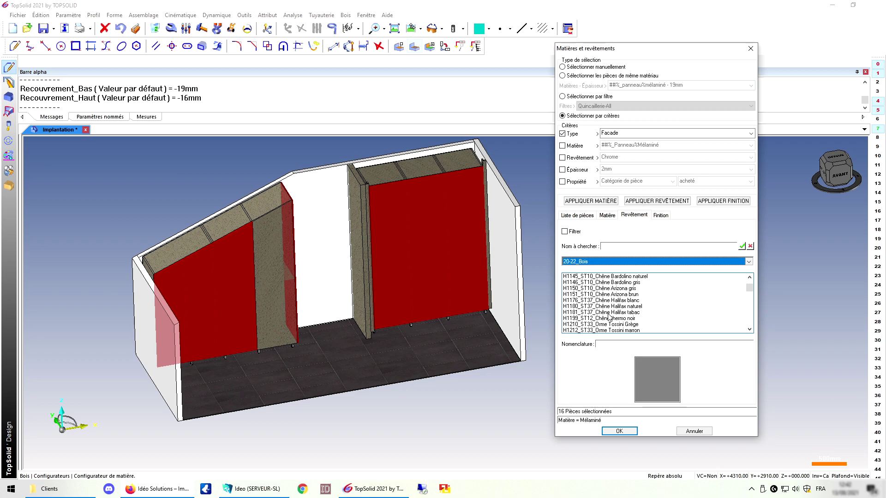
pyautogui.click(607, 307)
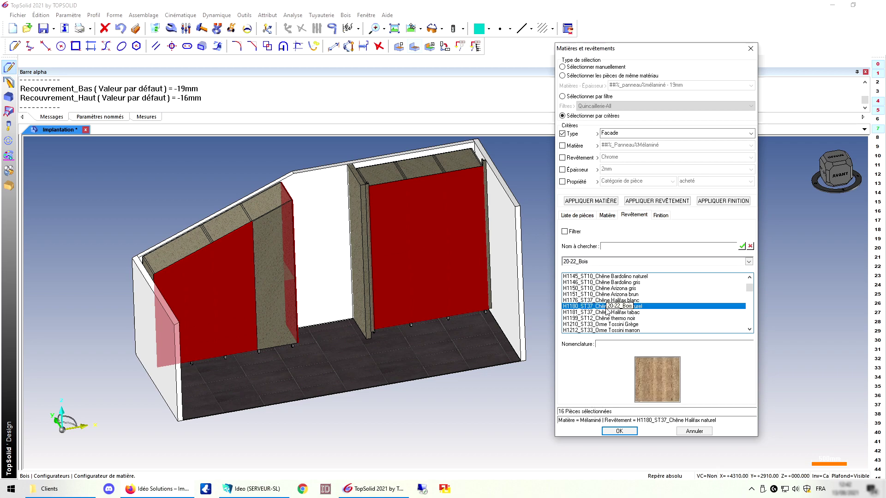
pyautogui.click(644, 201)
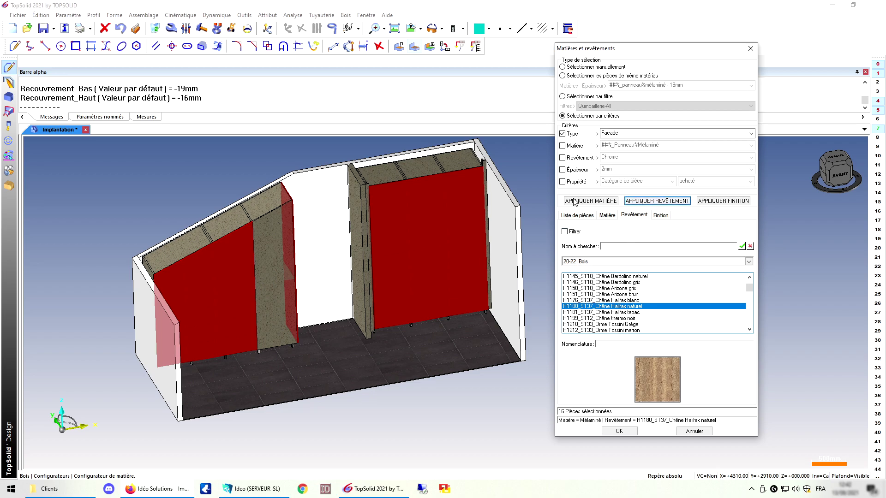
# Step: Change the selection to parts of type Corps_Meuble and apply the Mélaminé panel material to them
pyautogui.click(613, 134)
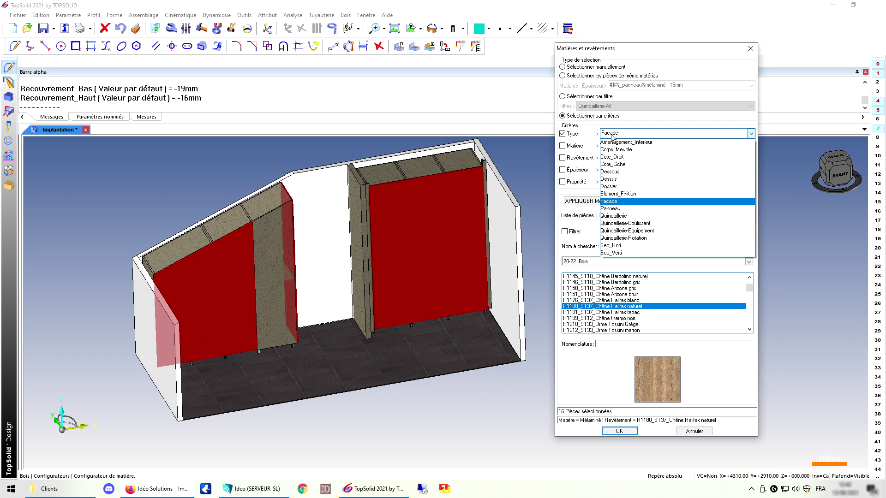
pyautogui.click(620, 149)
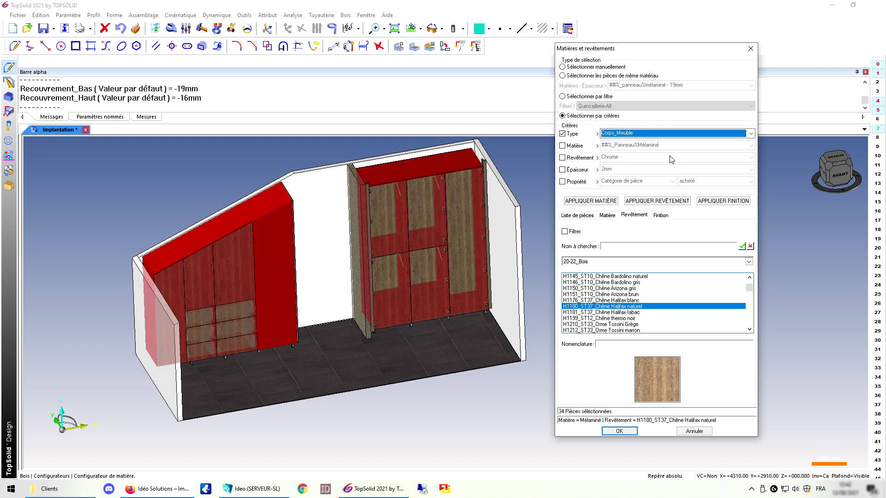
pyautogui.click(606, 216)
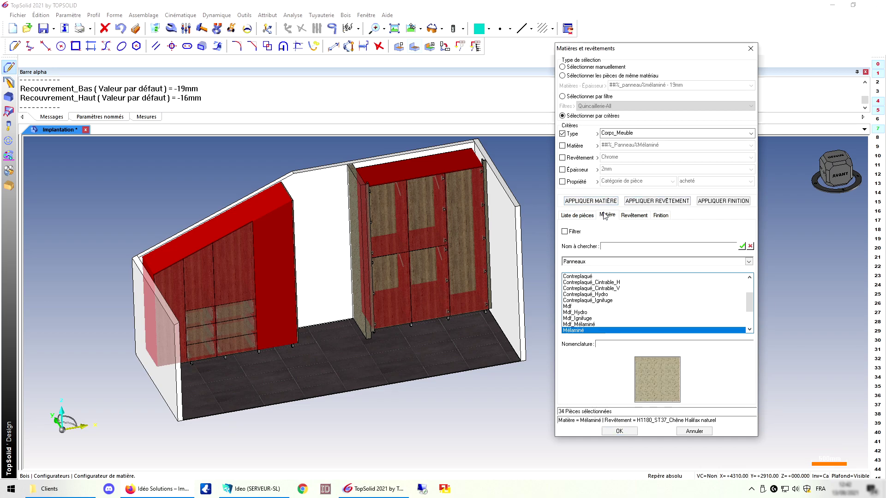
pyautogui.click(600, 202)
# Step: Apply the F242_ST10_Ardoise du Jura anthracite coating from 20-22_Materiaux to the selected carcass parts
pyautogui.click(632, 216)
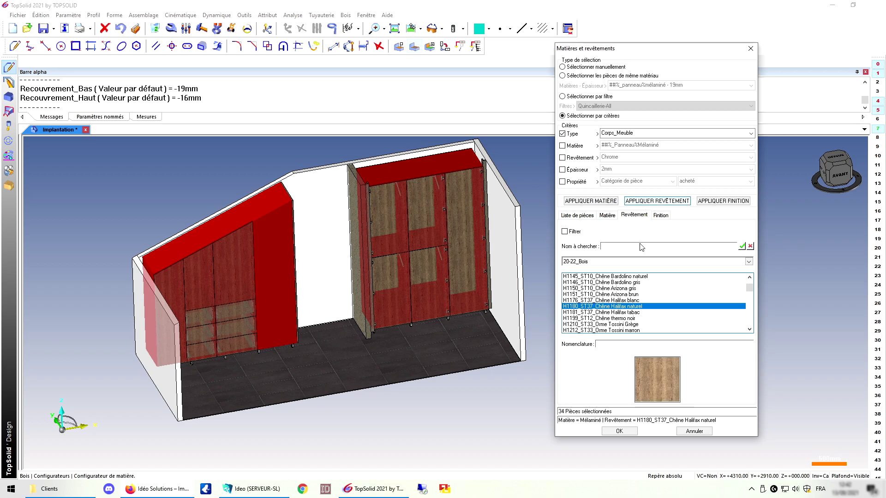
pyautogui.click(636, 262)
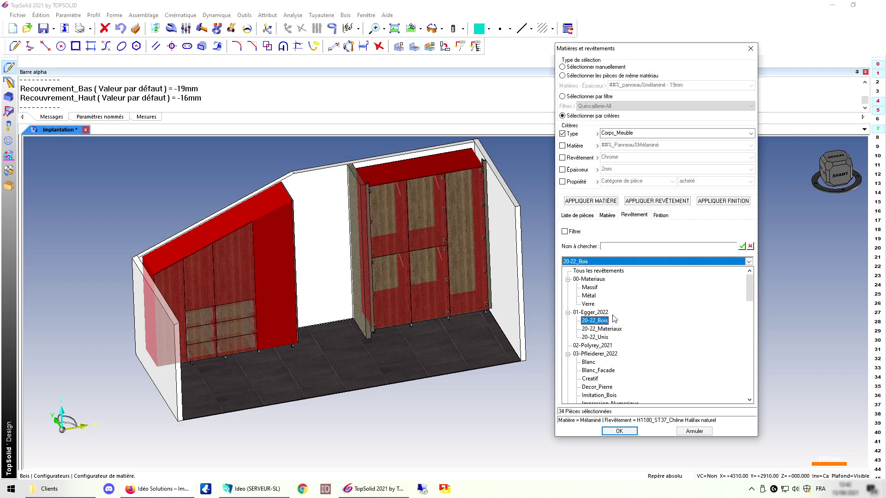
pyautogui.click(602, 329)
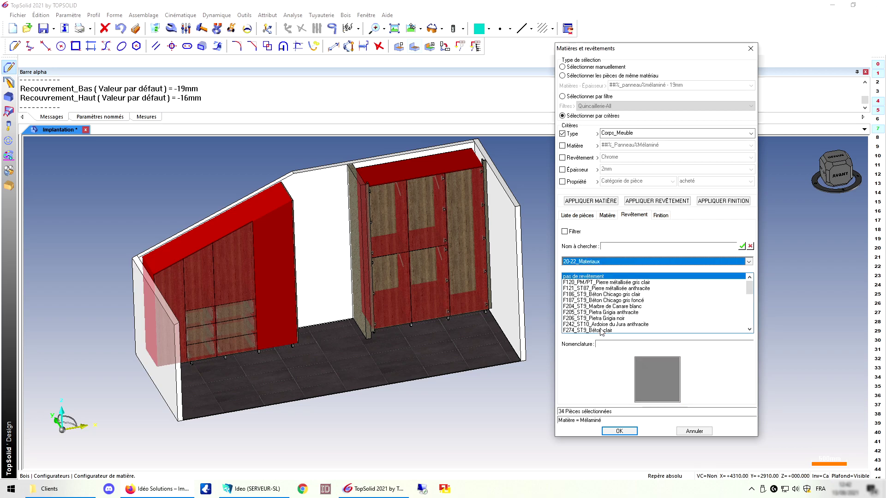
pyautogui.click(609, 324)
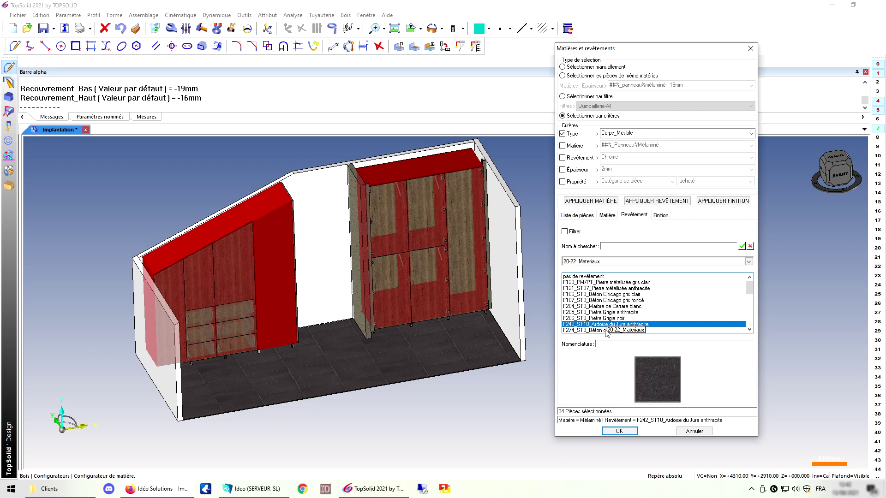
pyautogui.click(649, 205)
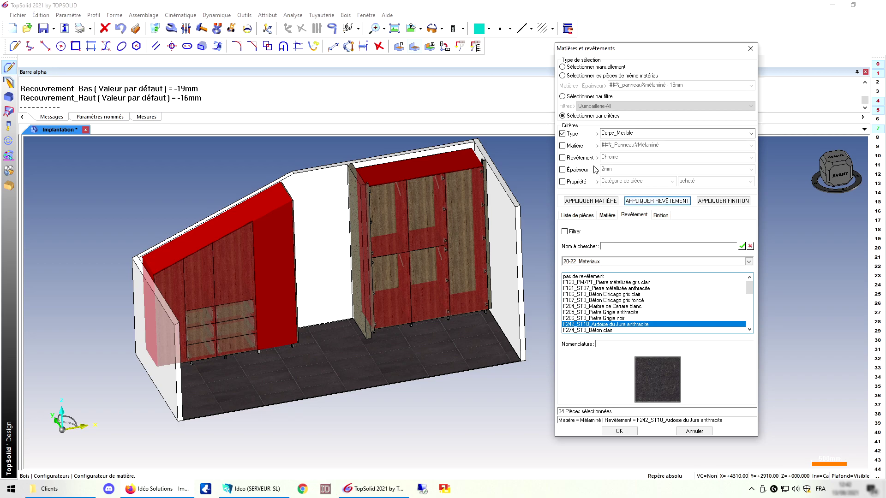
# Step: Turn off the Type criterion to clear the selection of carcass parts
pyautogui.click(617, 134)
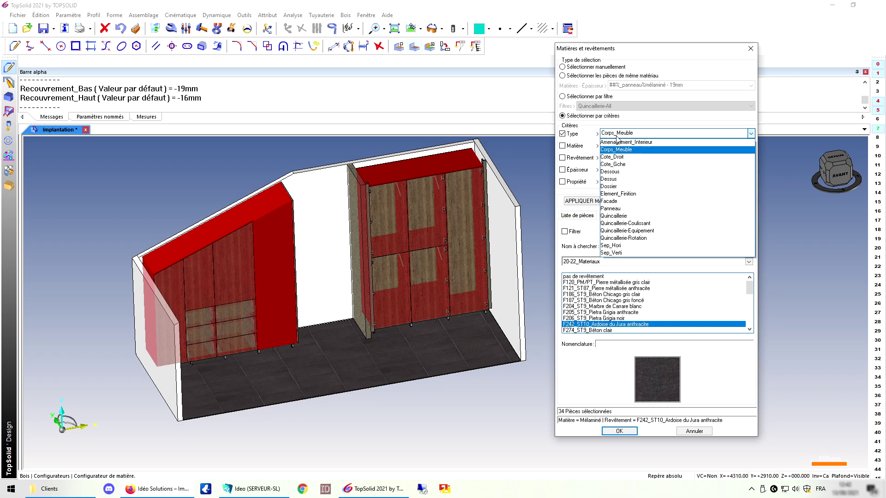
pyautogui.click(617, 137)
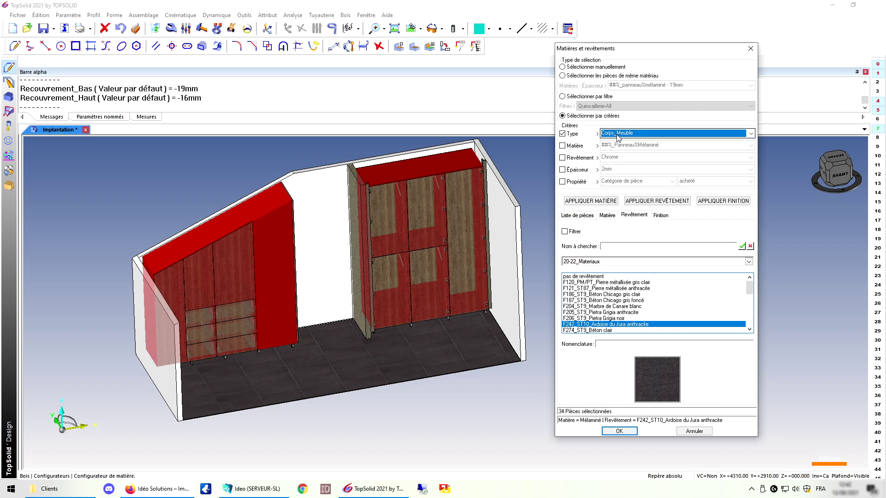
pyautogui.click(562, 134)
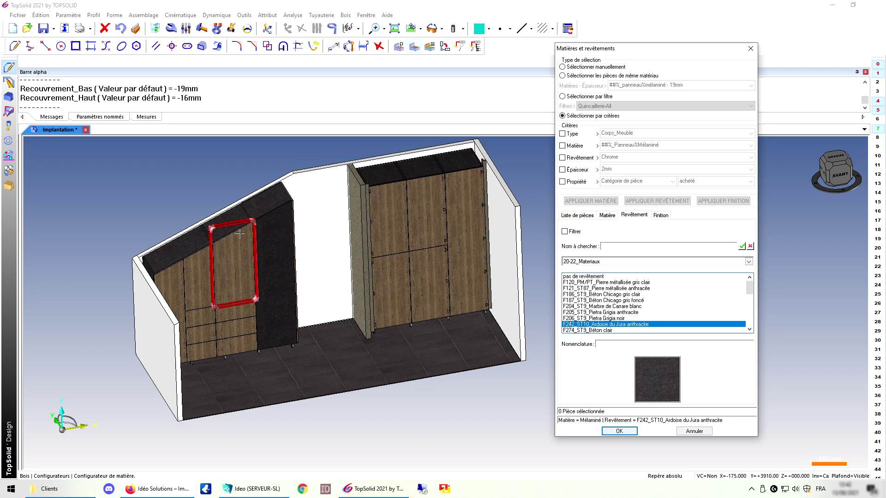
# Step: Apply the H1180_ST37_Chêne Halifax naturel coating from 20-22_Bois to the tall front panel at the high end of the sloped wardrobe
pyautogui.click(275, 226)
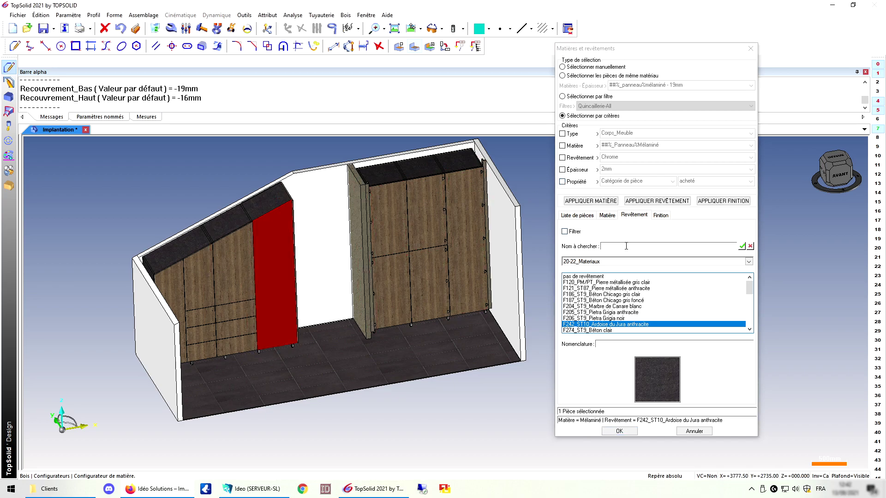
pyautogui.click(602, 262)
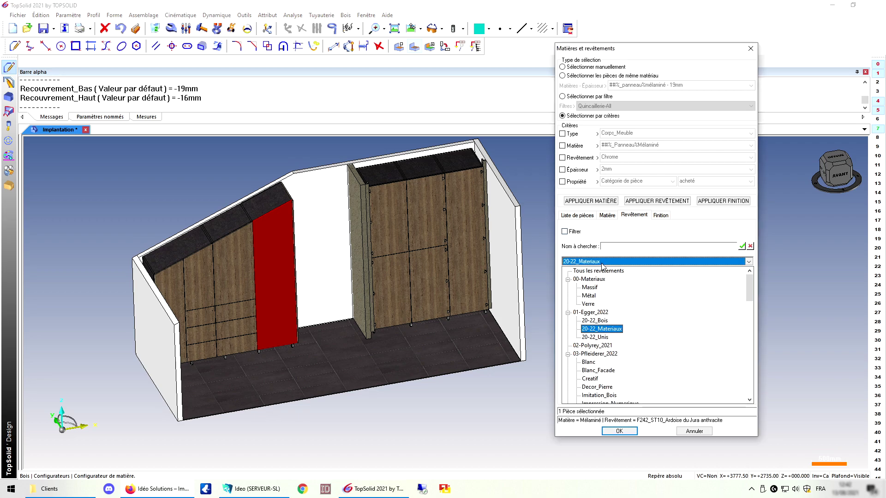
pyautogui.click(596, 321)
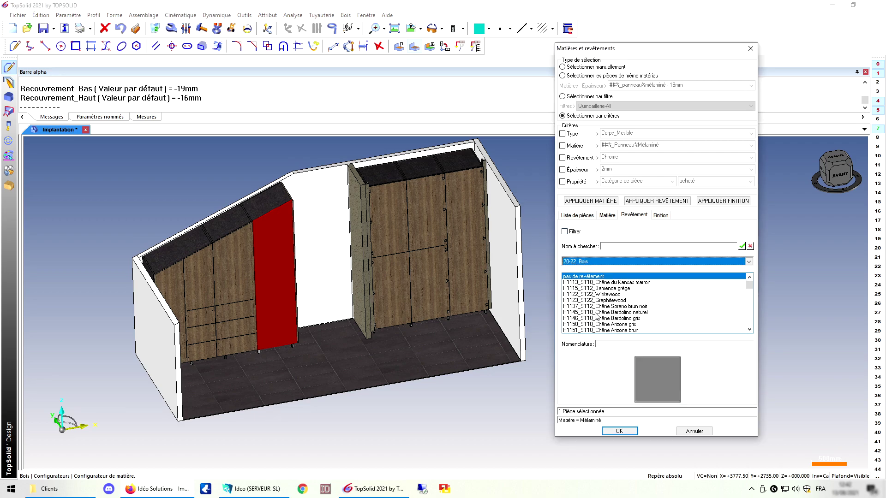
pyautogui.scroll(-1, 600, 318)
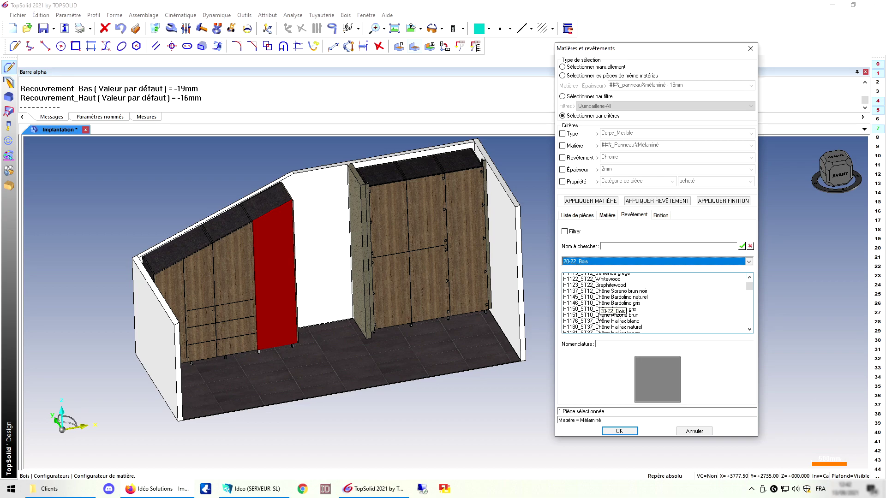
pyautogui.click(617, 324)
pyautogui.click(651, 203)
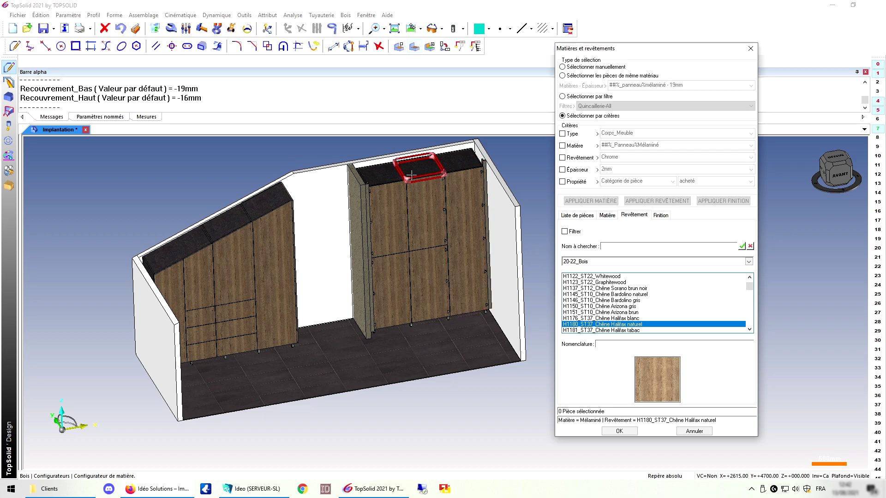
# Step: Select the four filler strips on both sides of the straight wardrobe and apply the Mélaminé material to them
pyautogui.scroll(2, 486, 157)
pyautogui.scroll(3, 485, 158)
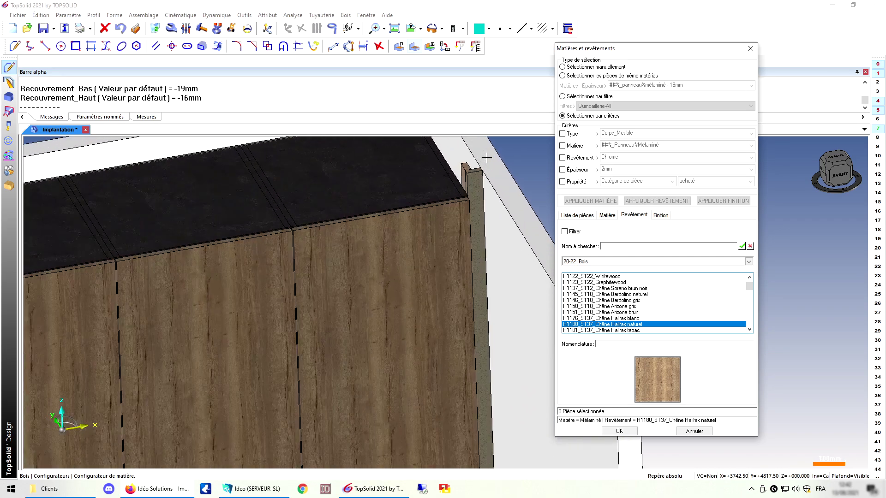
pyautogui.click(475, 177)
pyautogui.scroll(-4, 475, 176)
pyautogui.moveTo(476, 177); pyautogui.dragTo(412, 196, button='middle')
pyautogui.scroll(3, 230, 214)
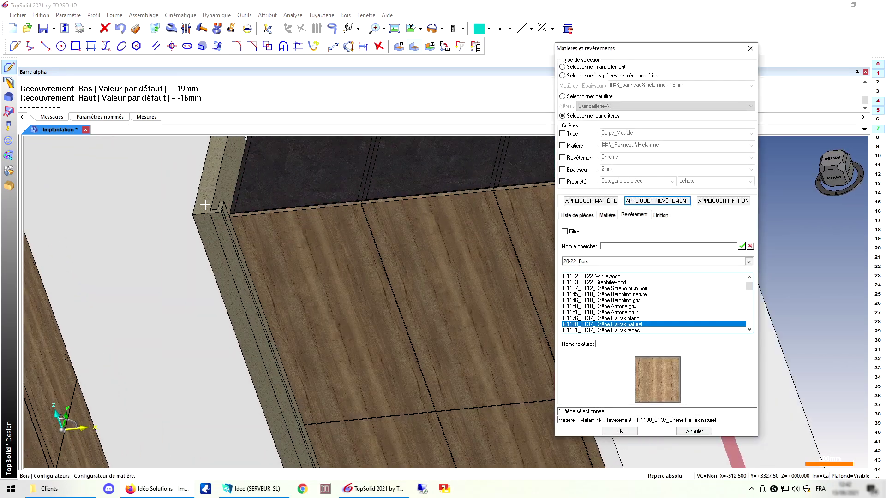
pyautogui.click(230, 216)
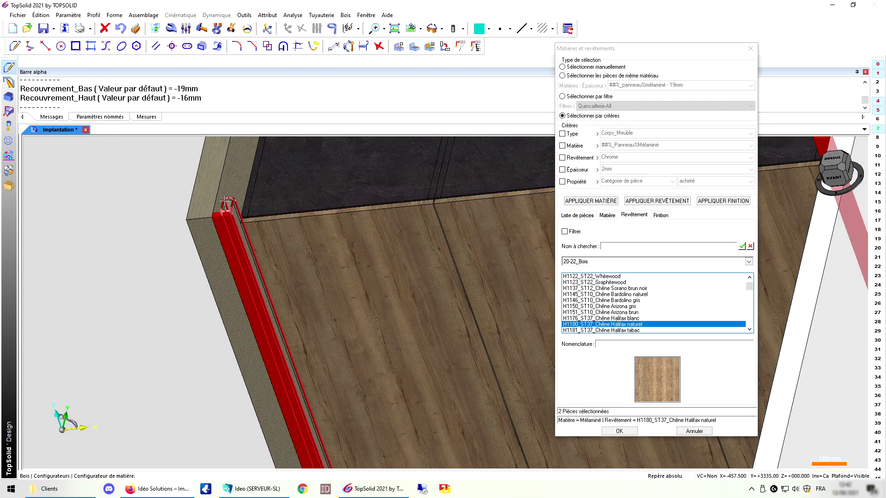
pyautogui.click(227, 204)
pyautogui.scroll(-4, 225, 232)
pyautogui.scroll(-3, 223, 239)
pyautogui.moveTo(198, 251); pyautogui.dragTo(310, 259, button='middle')
pyautogui.scroll(4, 497, 233)
pyautogui.click(483, 225)
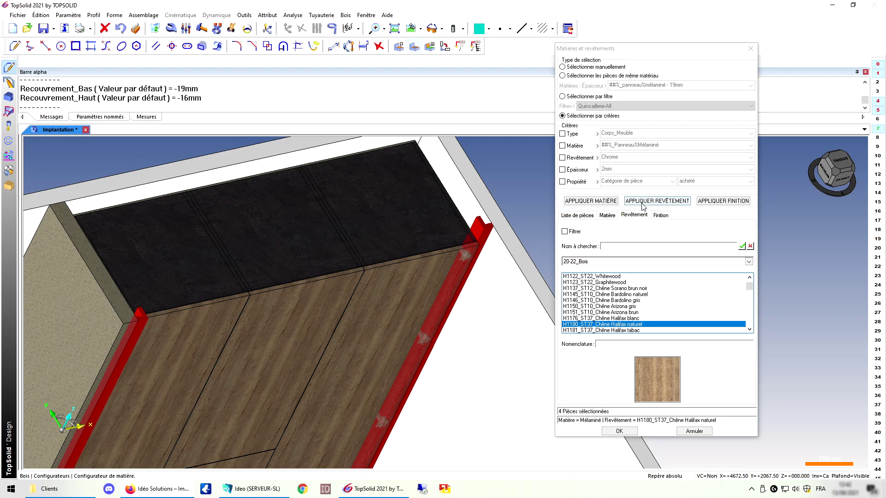
pyautogui.click(615, 203)
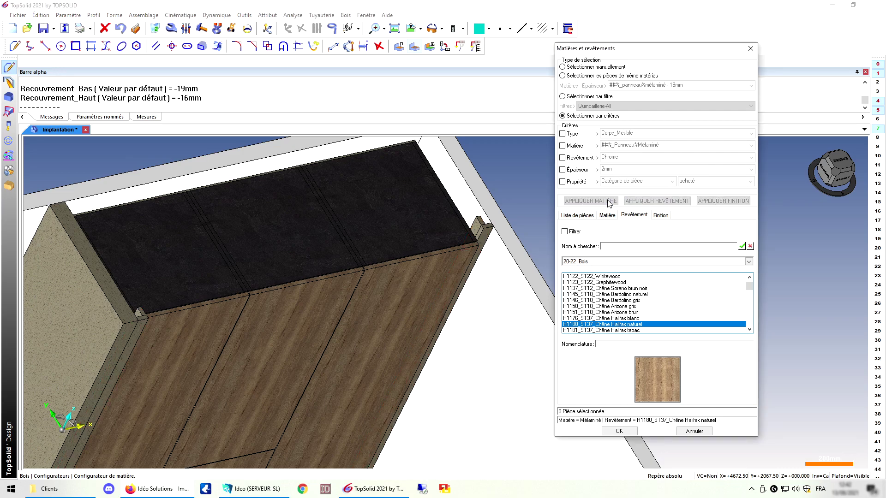
# Step: Reselect the filler strips beside the straight wardrobe and apply the H1180_ST37_Chêne Halifax naturel coating to them
pyautogui.click(482, 221)
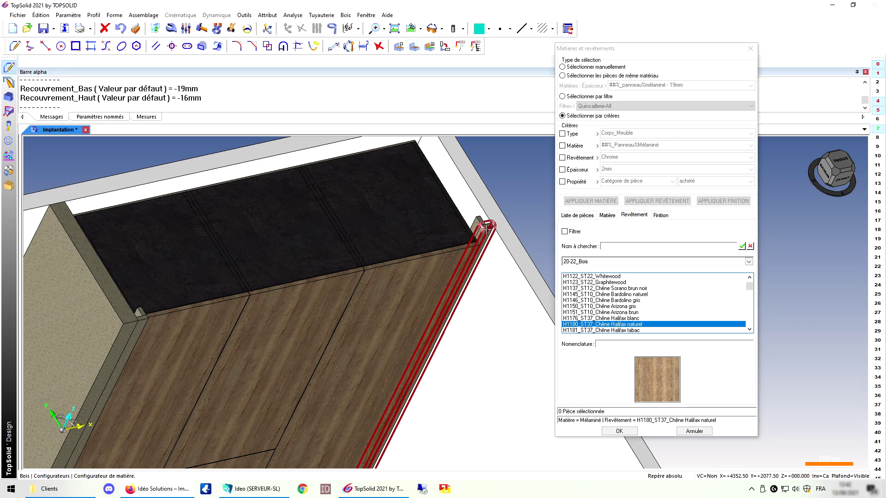
pyautogui.click(141, 318)
pyautogui.click(142, 317)
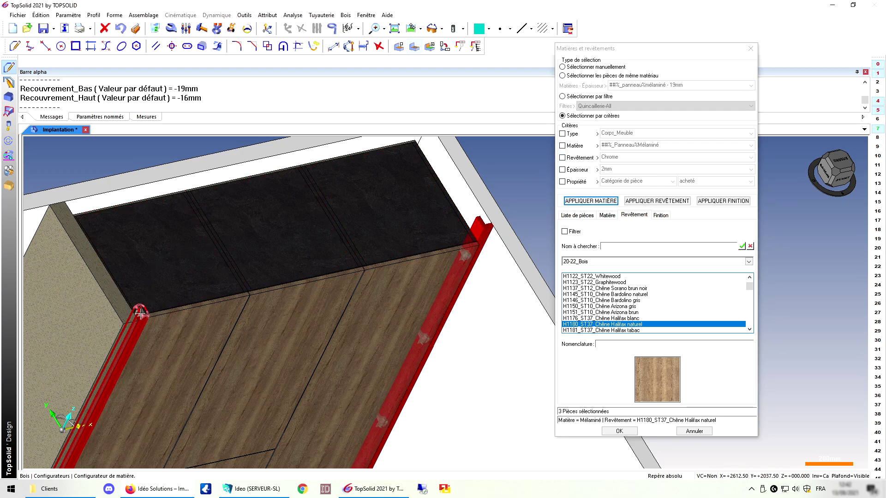
pyautogui.click(638, 201)
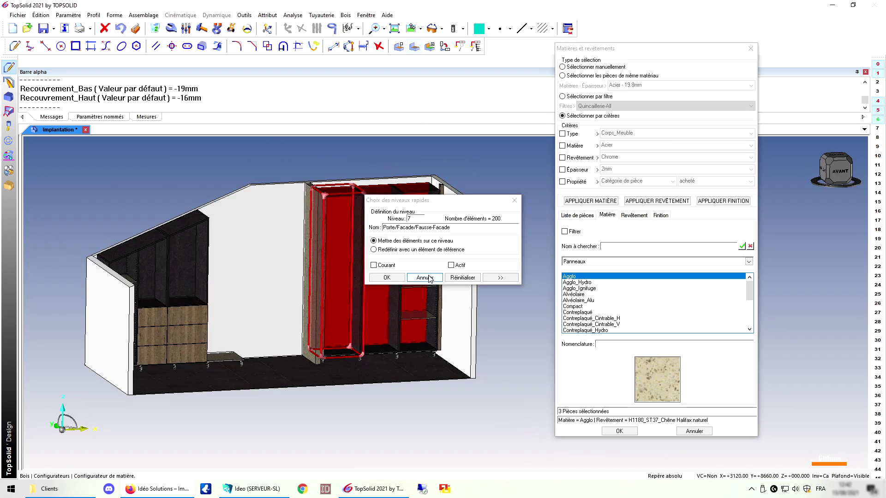
# Step: Adjust the visible levels so that level 1 is shown and the doors and fronts on level 7 are hidden
pyautogui.click(429, 278)
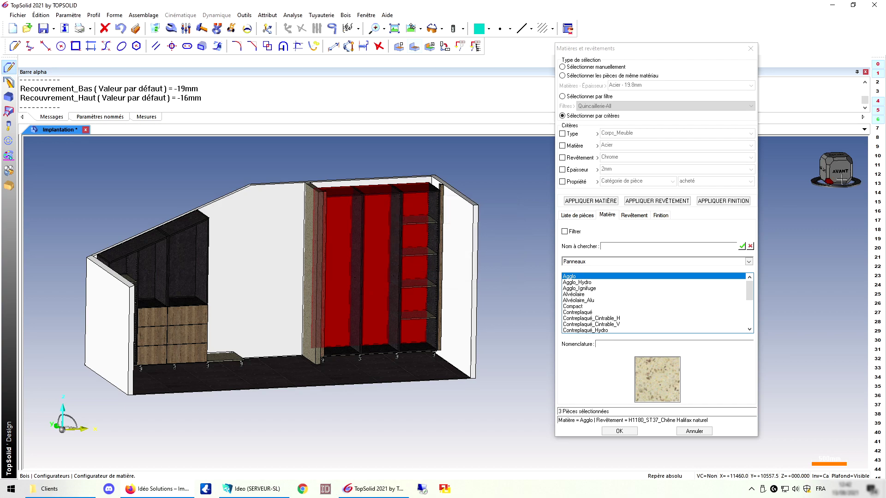
pyautogui.click(879, 129)
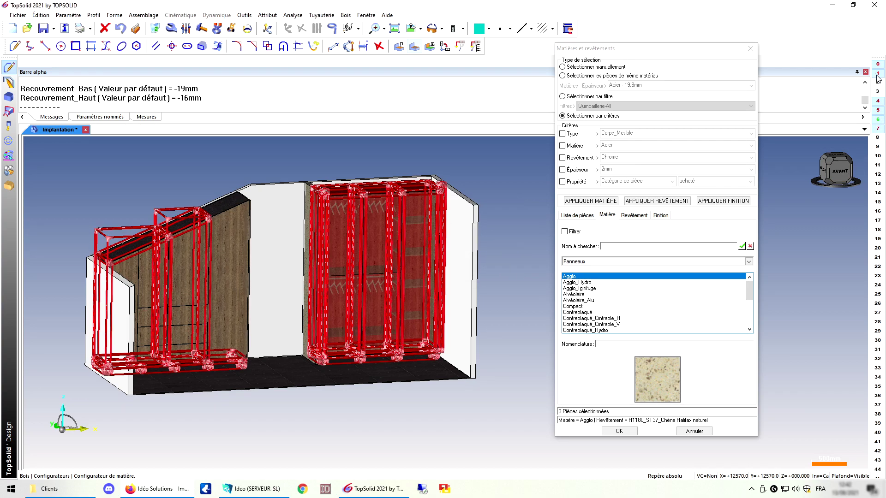
pyautogui.click(227, 212)
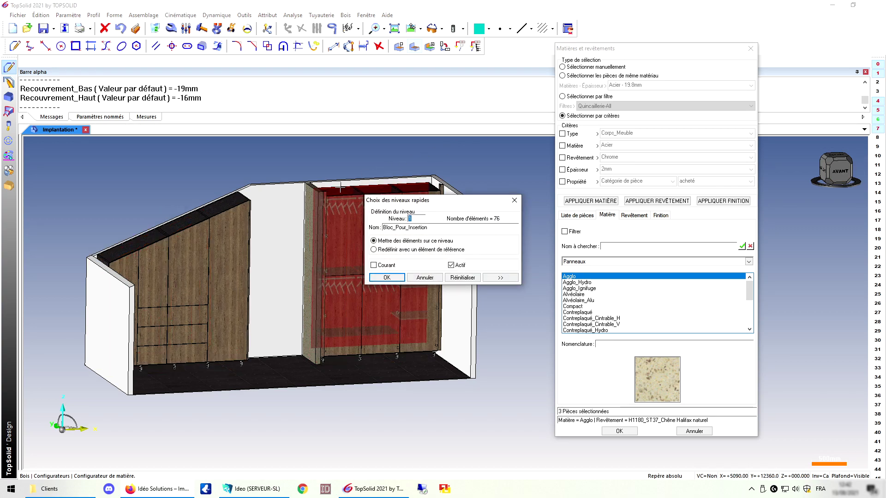
pyautogui.click(387, 277)
pyautogui.click(879, 129)
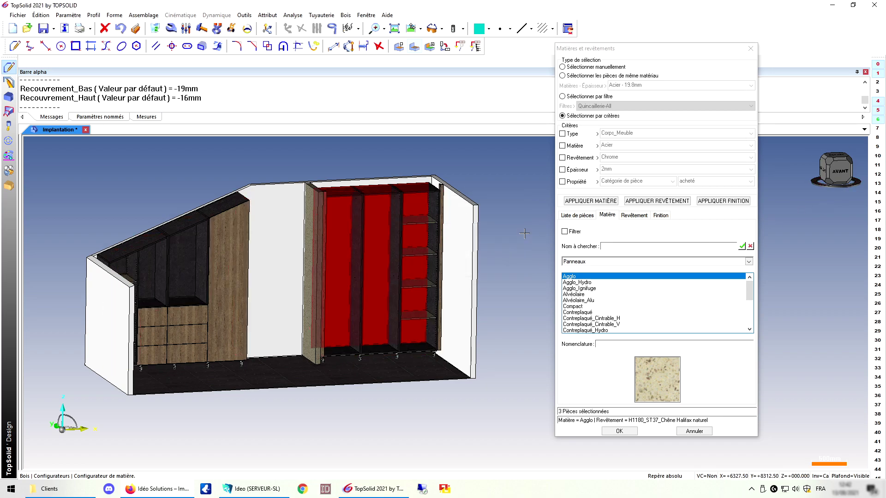
# Step: Apply the Mélaminé panel material to the three selected back panels of the straight wardrobe
pyautogui.moveTo(453, 261)
pyautogui.mouseDown(button='middle')
pyautogui.moveTo(462, 241)
pyautogui.moveTo(430, 249)
pyautogui.moveTo(456, 249)
pyautogui.mouseUp(button='middle')
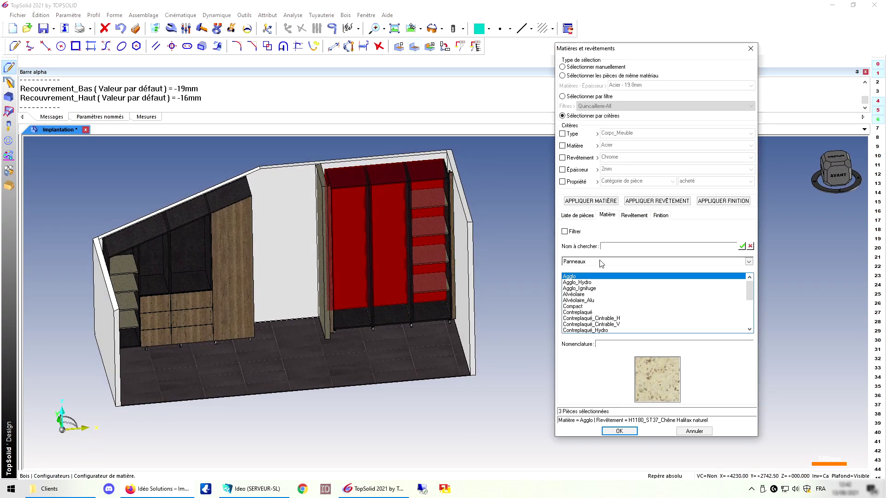
pyautogui.scroll(-2, 585, 312)
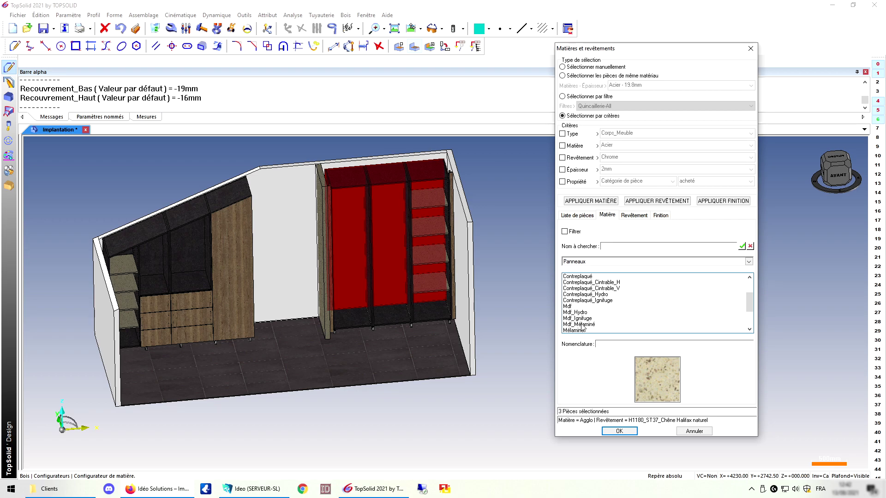
pyautogui.click(583, 329)
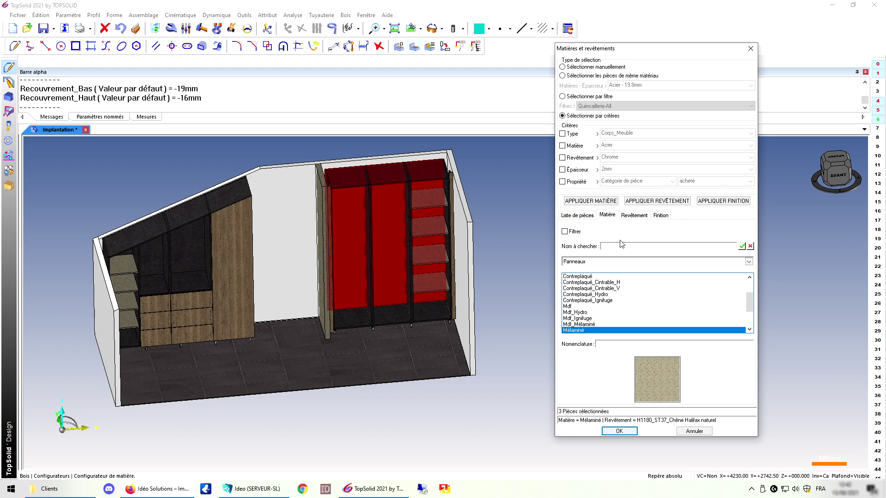
pyautogui.click(596, 203)
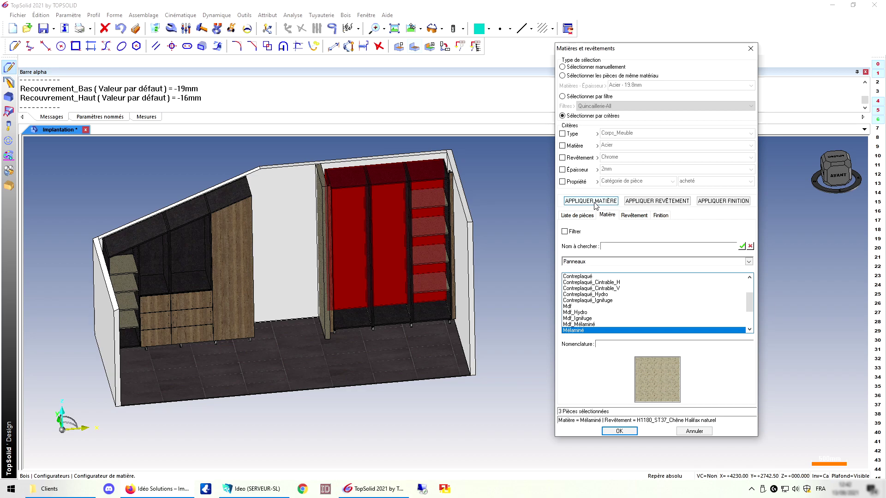
pyautogui.click(595, 203)
# Step: Apply the F242_ST10_Ardoise du Jura anthracite coating from 20-22_Materiaux to the three back panels and the shelves of both wardrobes
pyautogui.click(353, 217)
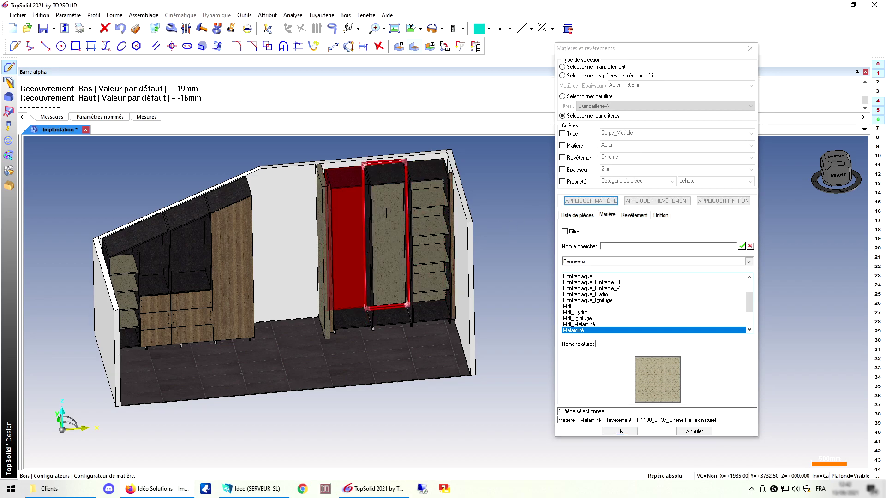
pyautogui.click(390, 208)
pyautogui.click(429, 185)
pyautogui.click(431, 196)
pyautogui.click(433, 222)
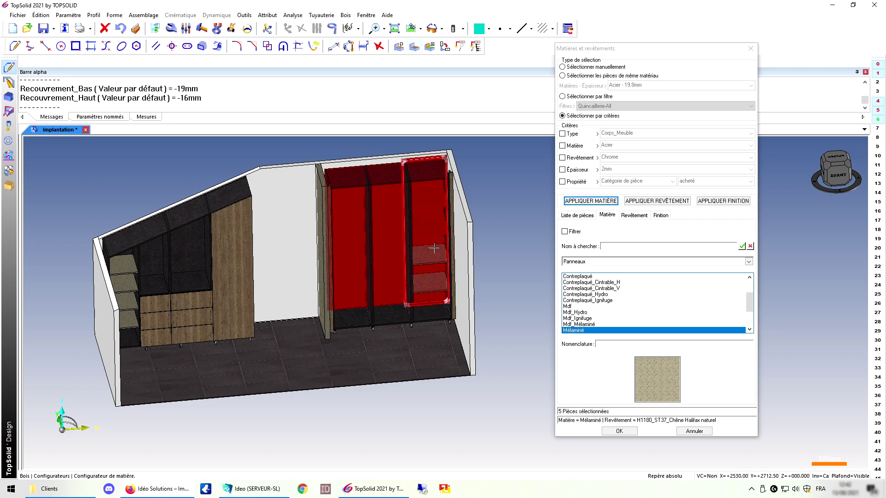
pyautogui.click(436, 250)
pyautogui.click(439, 278)
pyautogui.click(122, 261)
pyautogui.click(124, 279)
pyautogui.click(127, 298)
pyautogui.click(129, 318)
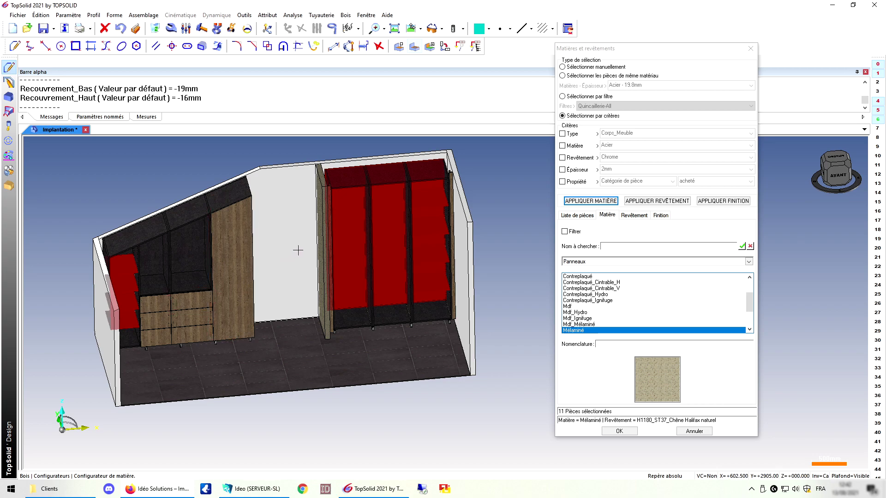
pyautogui.click(638, 217)
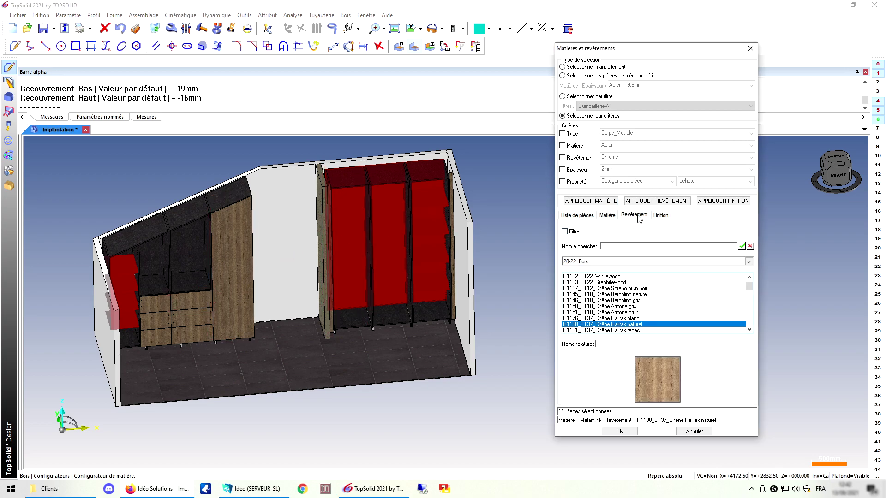
pyautogui.click(603, 262)
pyautogui.click(602, 329)
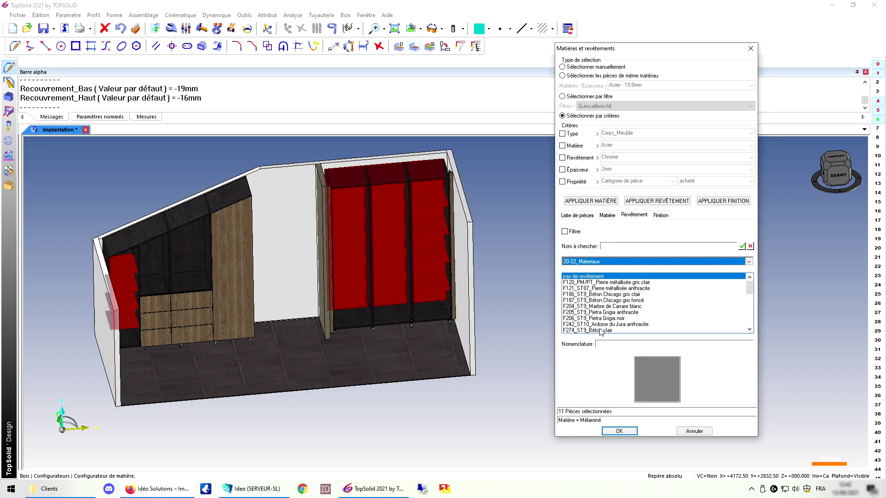
pyautogui.scroll(-1, 591, 312)
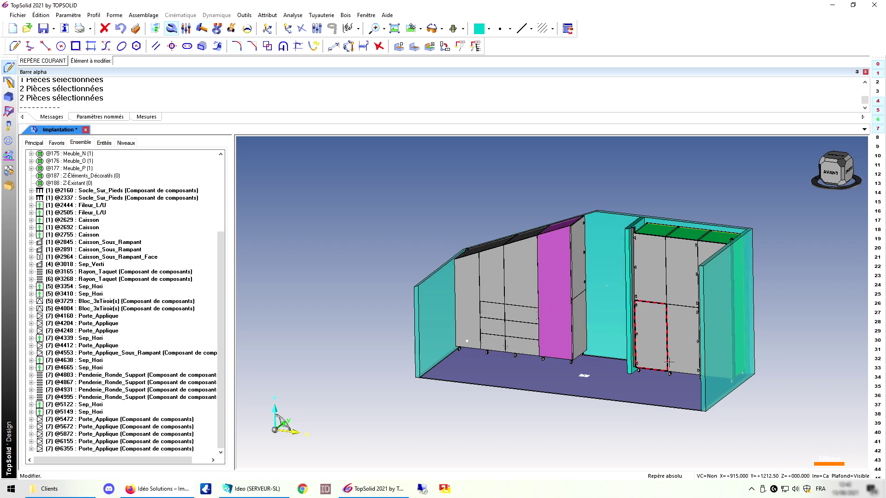
# Step: Hide the assembly tree and switch the model display to realistic rendering with material textures
pyautogui.scroll(2, 754, 385)
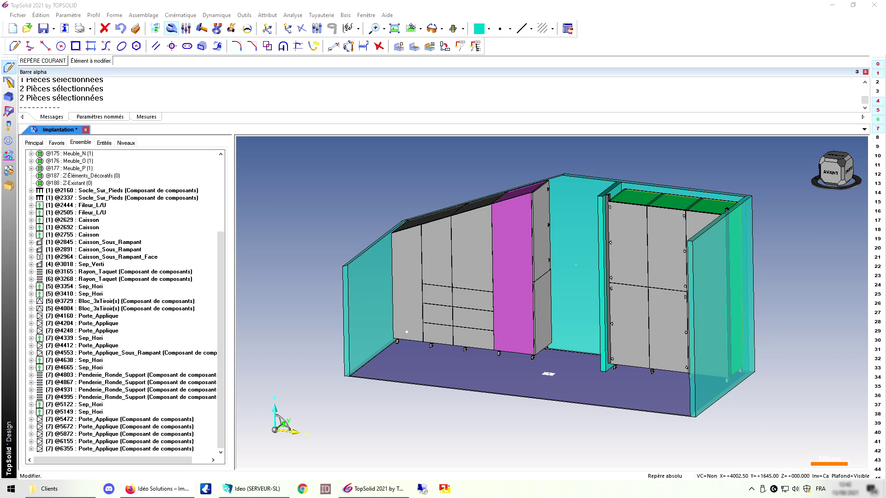
pyautogui.doubleClick(233, 186)
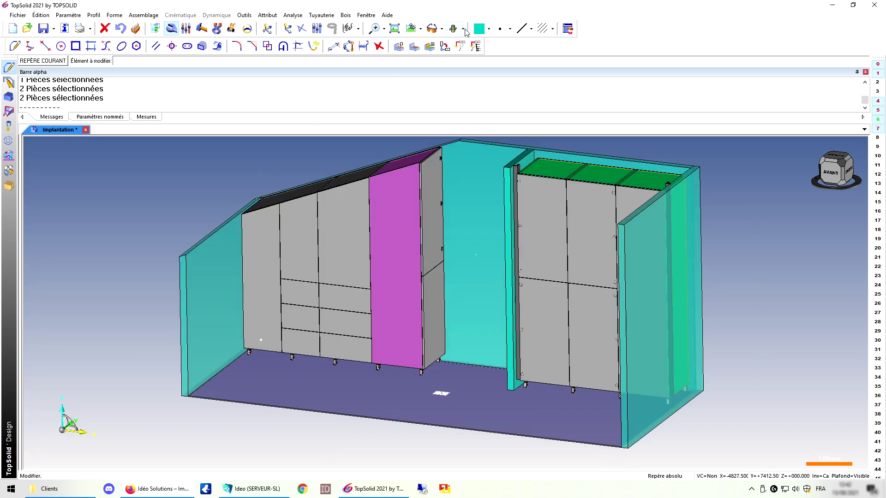
pyautogui.click(463, 29)
pyautogui.click(463, 109)
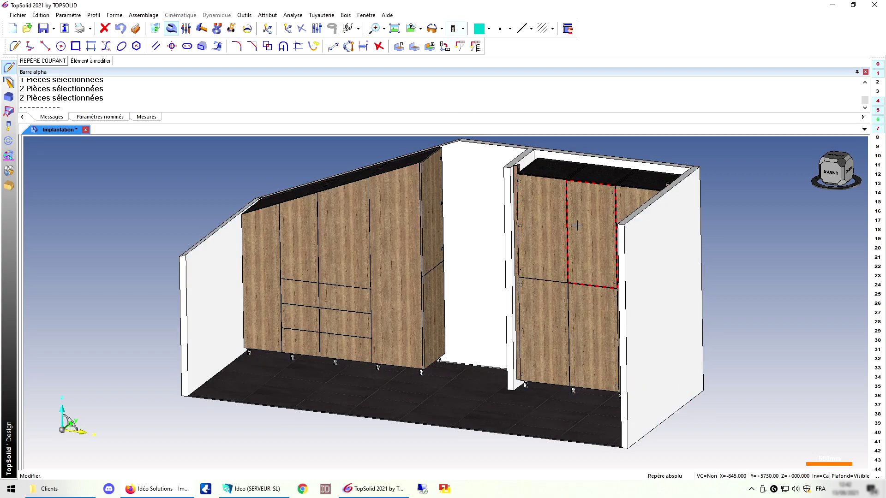
# Step: Examine the textured room and wardrobes from raised front, plan and isometric viewpoints
pyautogui.click(827, 161)
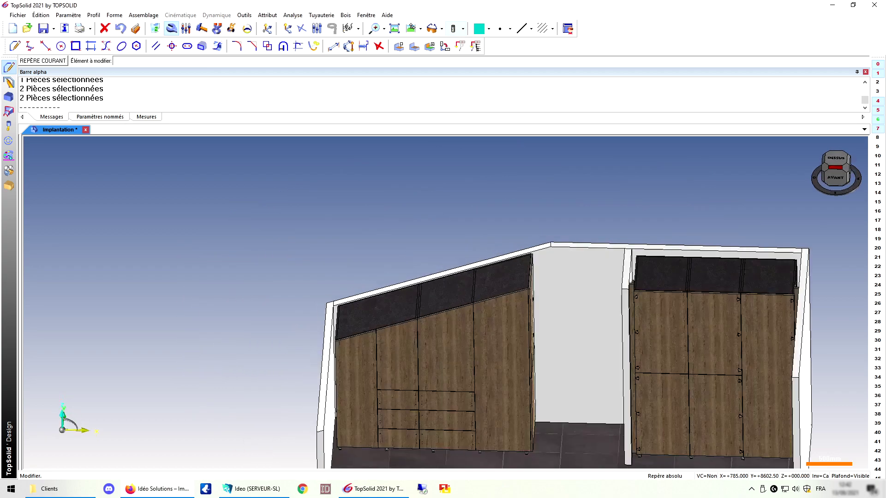
pyautogui.click(820, 168)
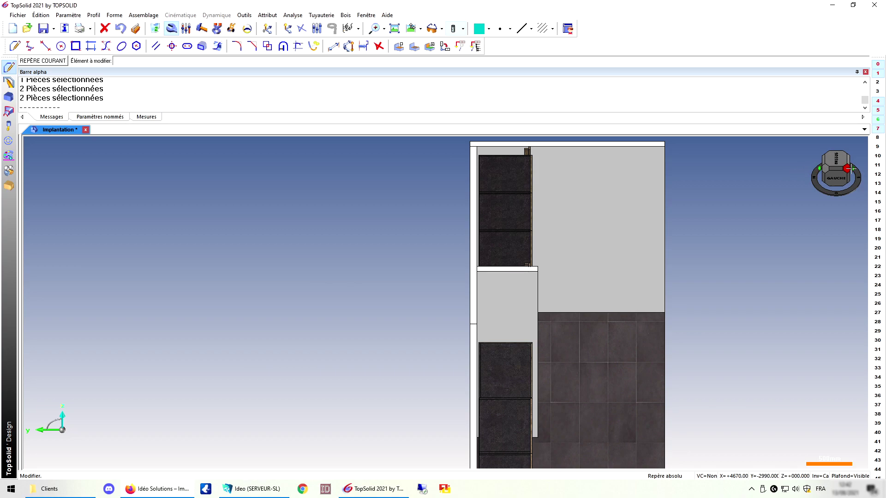
pyautogui.click(847, 169)
pyautogui.scroll(-3, 454, 245)
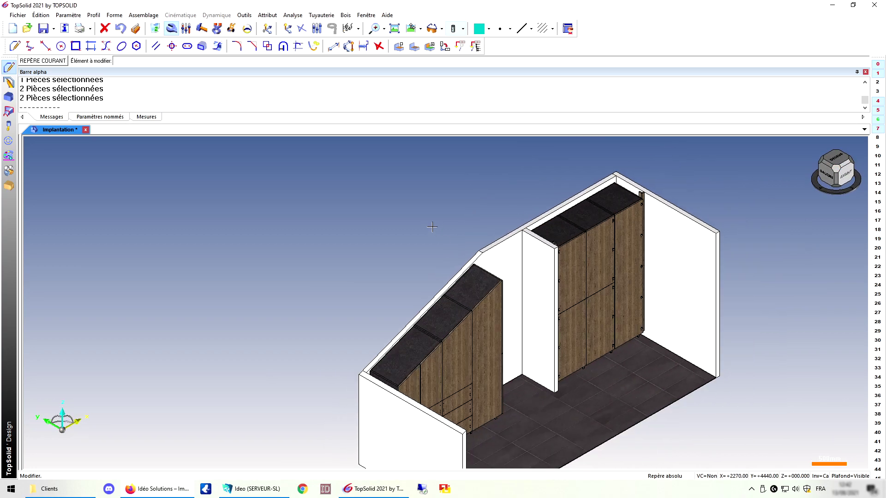
pyautogui.scroll(4, 580, 364)
pyautogui.scroll(-4, 342, 270)
pyautogui.scroll(-2, 320, 258)
pyautogui.scroll(2, 438, 348)
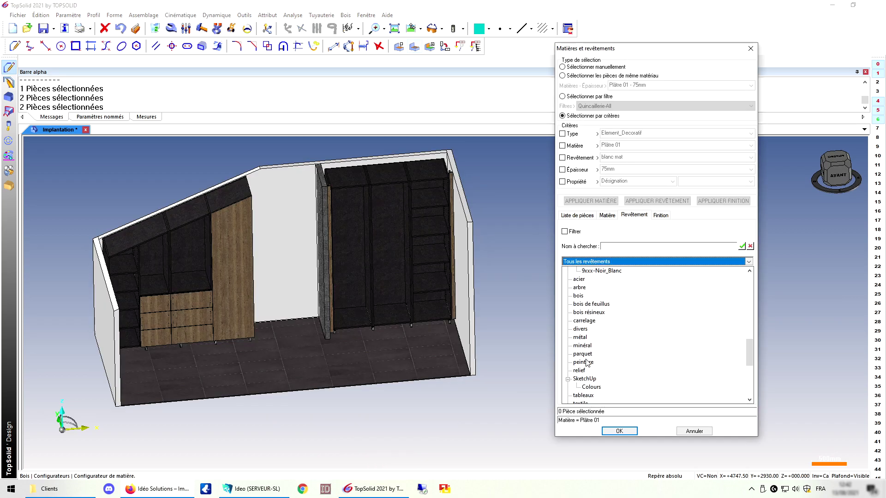
# Step: Apply the blanc mat coating from peinture to all parts made of Plâtre 01 and validate the material assignments
pyautogui.click(589, 362)
pyautogui.click(576, 288)
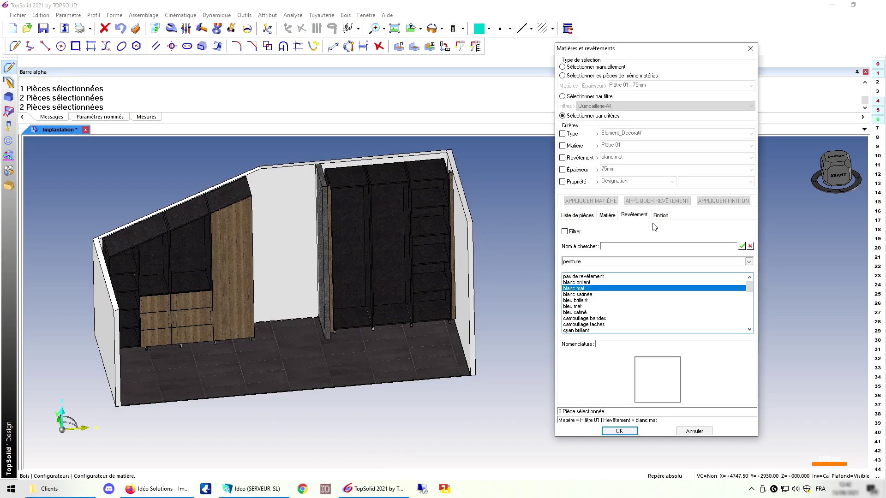
pyautogui.click(574, 146)
pyautogui.click(648, 202)
pyautogui.click(616, 430)
# Step: Display level 7 again so the doors and fronts appear on both wardrobes
pyautogui.moveTo(500, 351); pyautogui.dragTo(525, 332, button='middle')
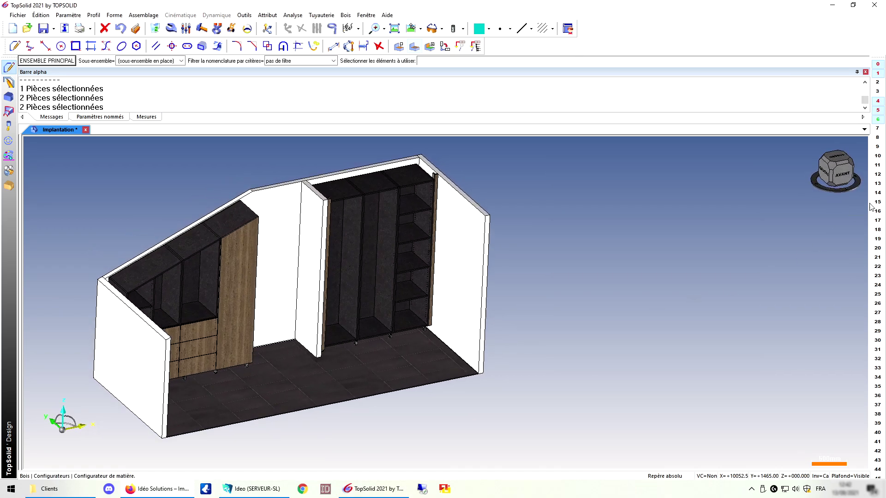
pyautogui.click(877, 129)
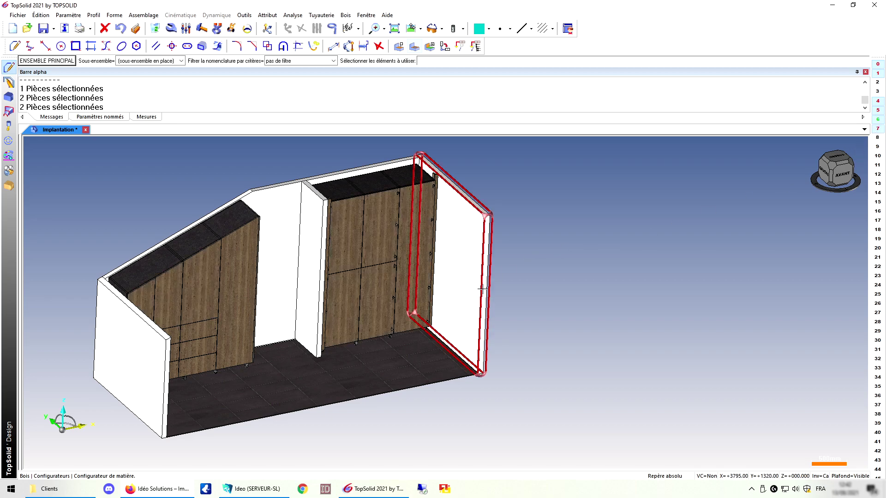
pyautogui.moveTo(589, 336); pyautogui.dragTo(577, 331, button='middle')
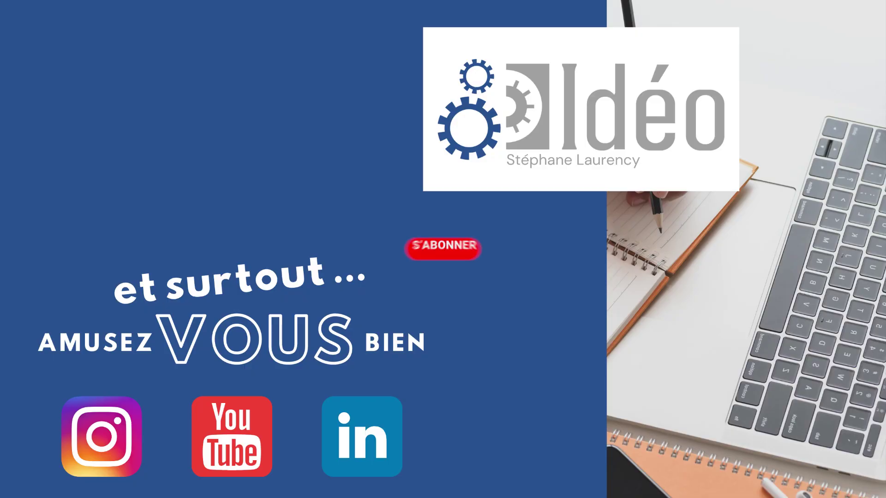